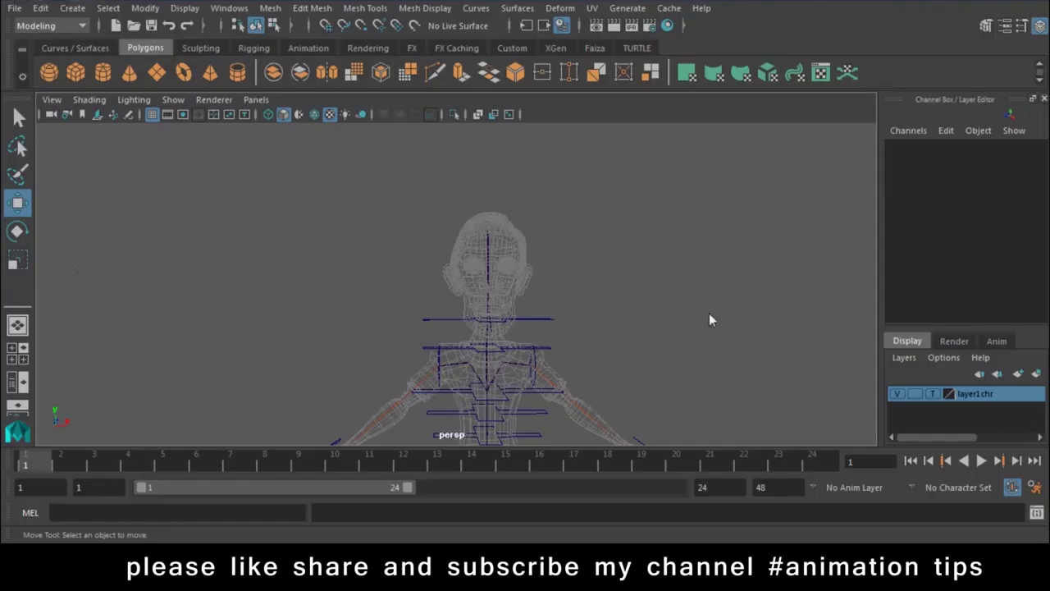
Orbit around the character to inspect the head from several angles
mouse_move(709, 313)
alt+mouse_down()
mouse_move(687, 329)
mouse_move(638, 338)
mouse_move(548, 327)
alt+mouse_up()
mouse_move(450, 344)
alt+right_down()
mouse_move(516, 369)
mouse_move(537, 321)
alt+right_up()
mouse_move(538, 321)
alt+mouse_down()
mouse_move(687, 311)
mouse_move(602, 323)
mouse_move(673, 398)
alt+mouse_up()
mouse_move(673, 399)
alt+right_down()
mouse_move(600, 369)
mouse_move(574, 403)
alt+right_up()
mouse_move(574, 403)
alt+mouse_down()
mouse_move(629, 364)
mouse_move(243, 223)
alt+mouse_up()
mouse_move(389, 270)
alt+mouse_down()
mouse_move(412, 272)
mouse_move(340, 305)
mouse_move(358, 317)
alt+mouse_up()
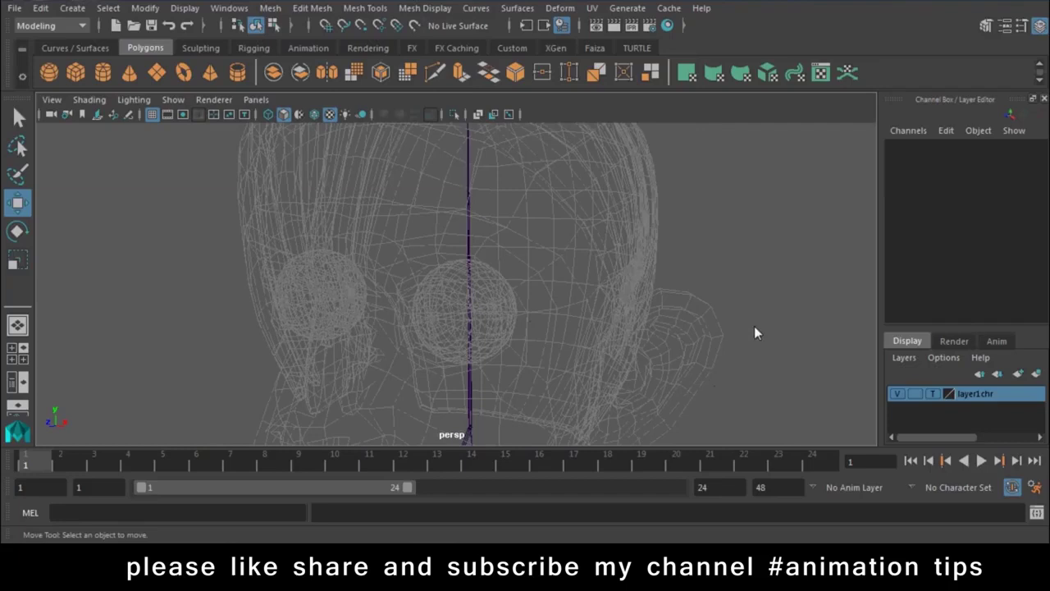
Switch to the front view and zoom in close on the face
key(space)
drag(649, 201, 649, 236)
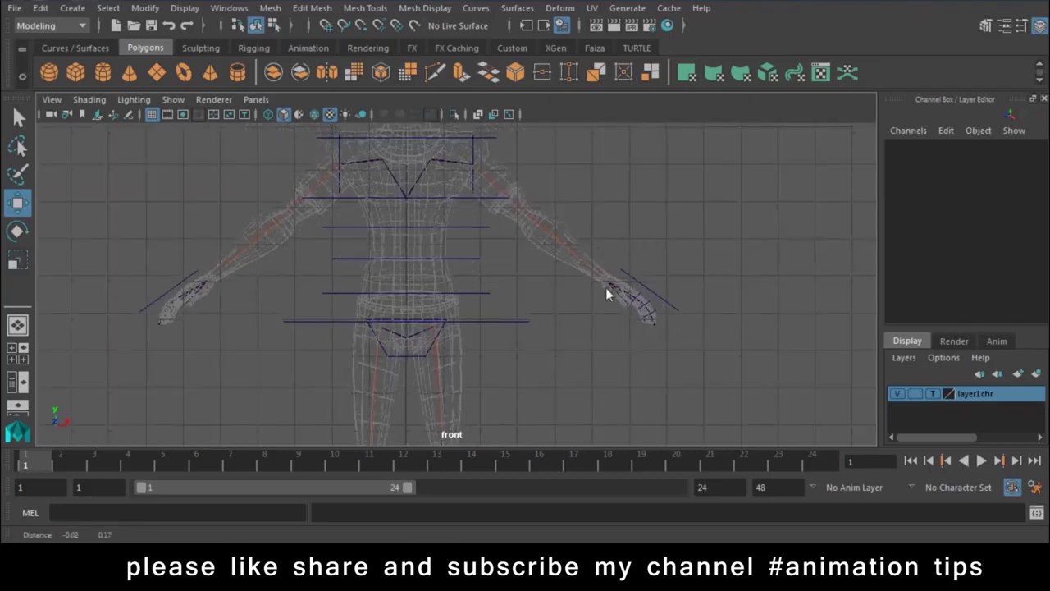
scroll(599, 309, down, 3)
scroll(594, 330, up, 2)
scroll(735, 258, up, 2)
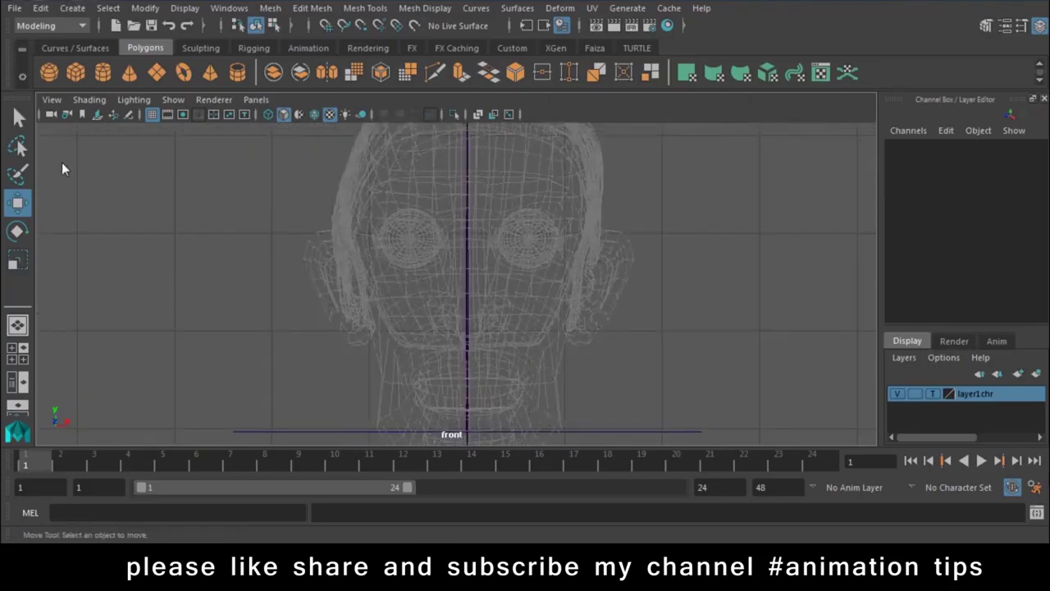
Place a single joint in the middle of the face with the Rigging shelf's Joint Tool
click(251, 47)
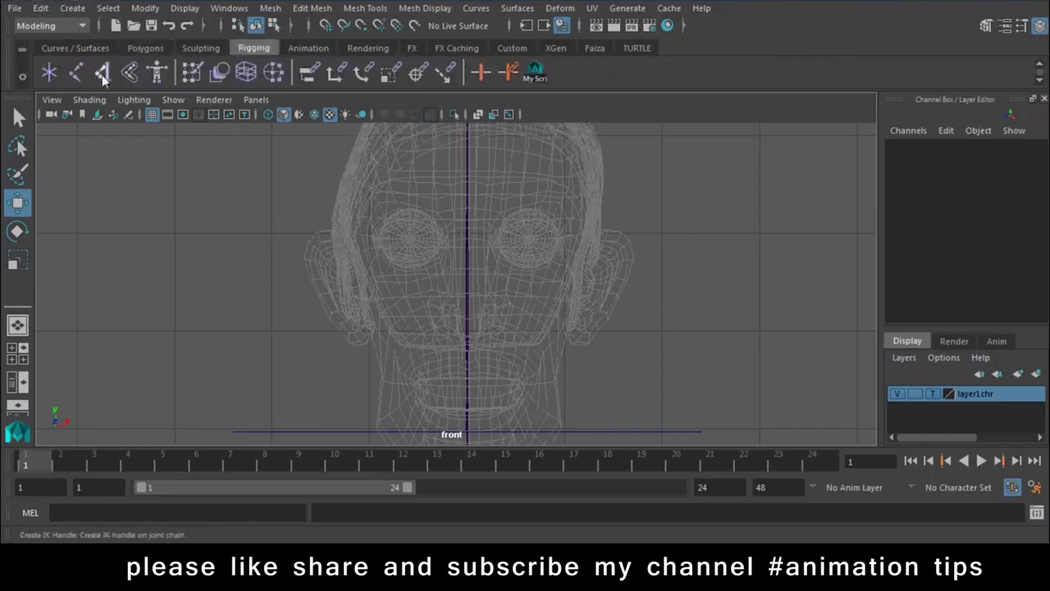
click(75, 73)
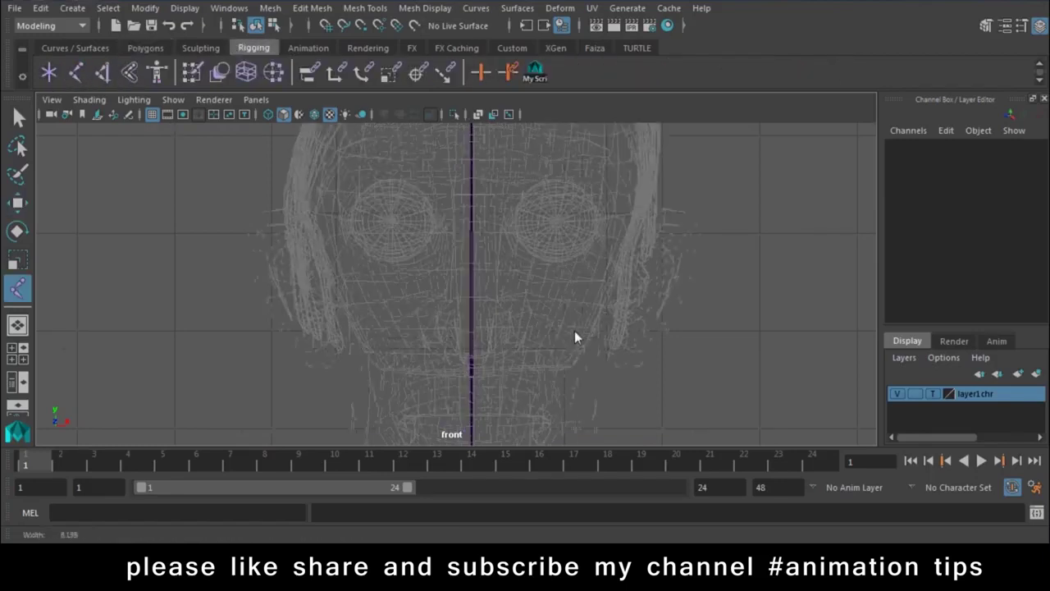
scroll(575, 331, up, 3)
scroll(694, 410, down, 2)
scroll(478, 288, up, 3)
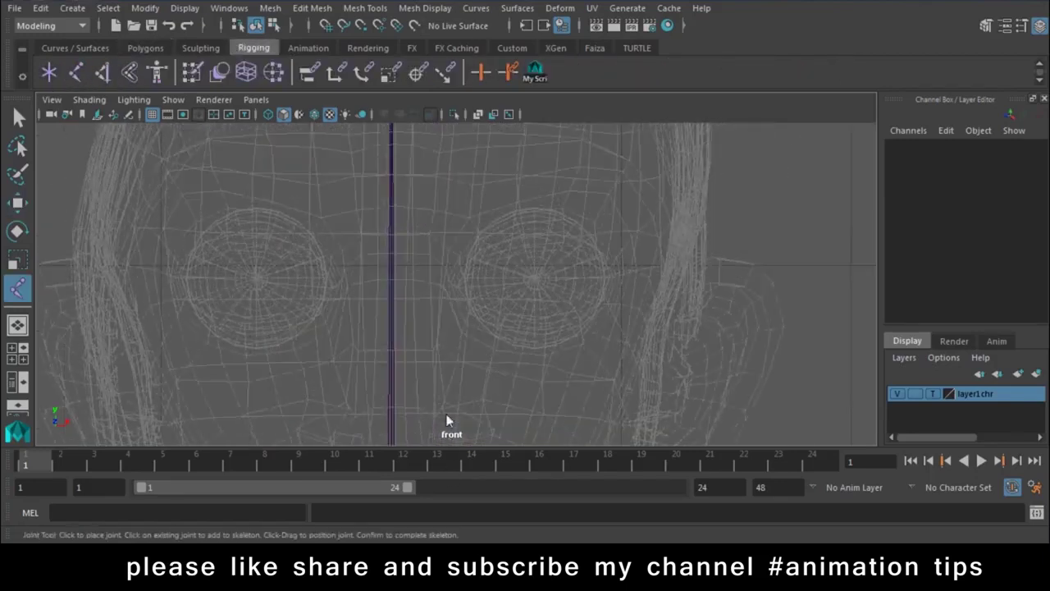
scroll(448, 418, up, 2)
click(498, 264)
key(Return)
key(e)
Set the joint's Radius to 1.3 and Translate X to 0 in the Channel Box
click(992, 283)
middle_drag(604, 284, 612, 287)
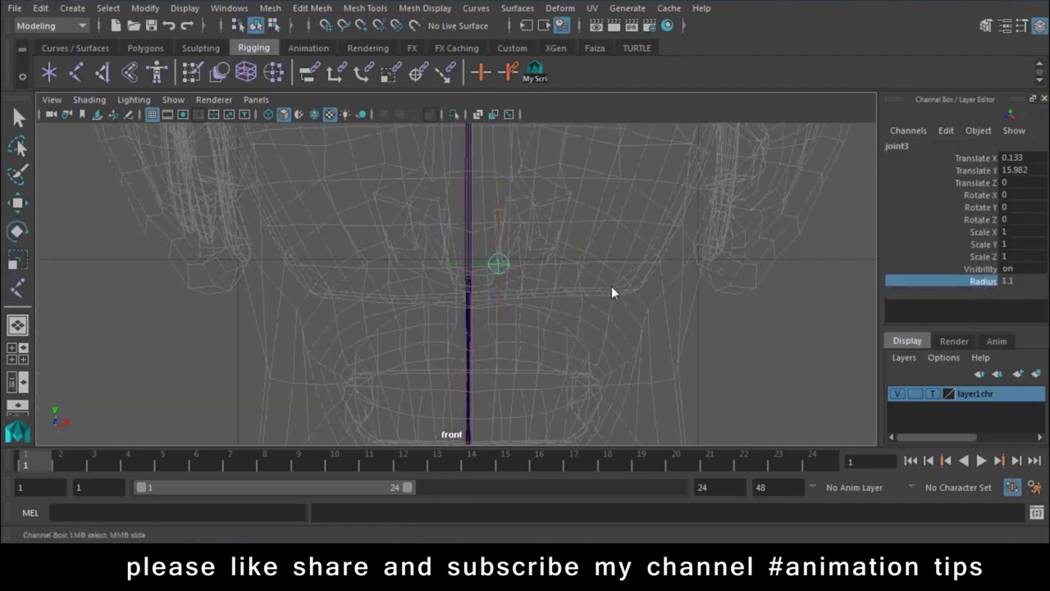
key(w)
click(612, 286)
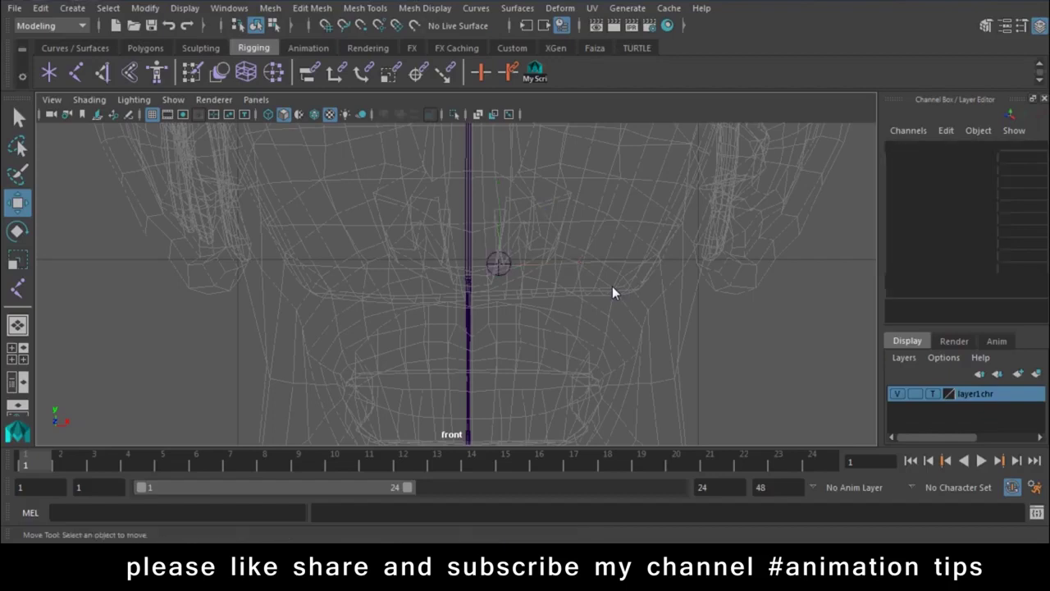
key(ctrl+z)
double_click(1014, 157)
text(0)
key(Return)
In side view, move joint3 forward in front of the face to Z 2.2
key(space)
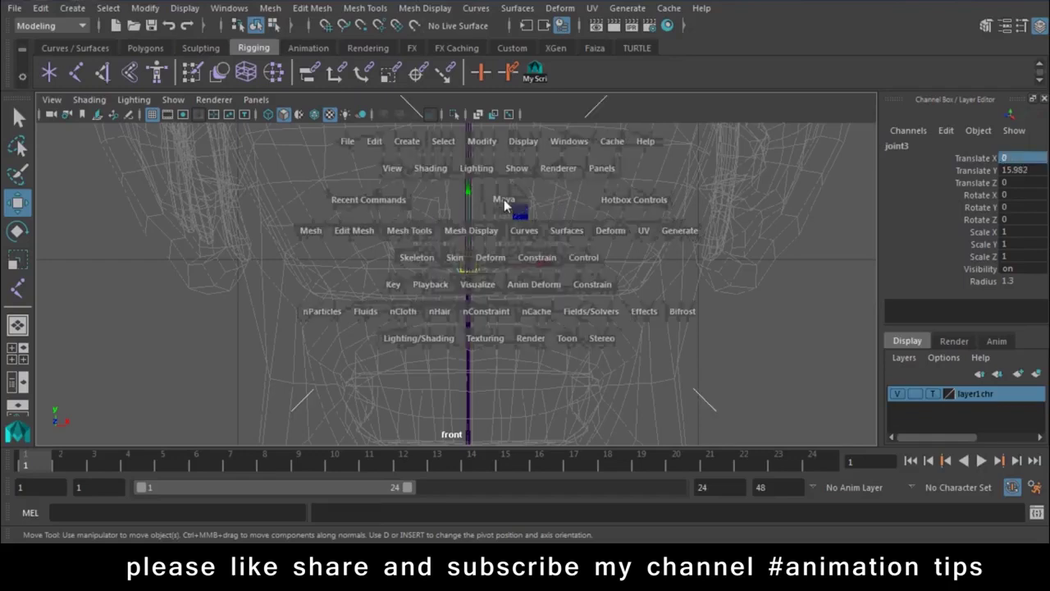
drag(504, 199, 576, 203)
scroll(386, 260, up, 3)
scroll(599, 275, up, 3)
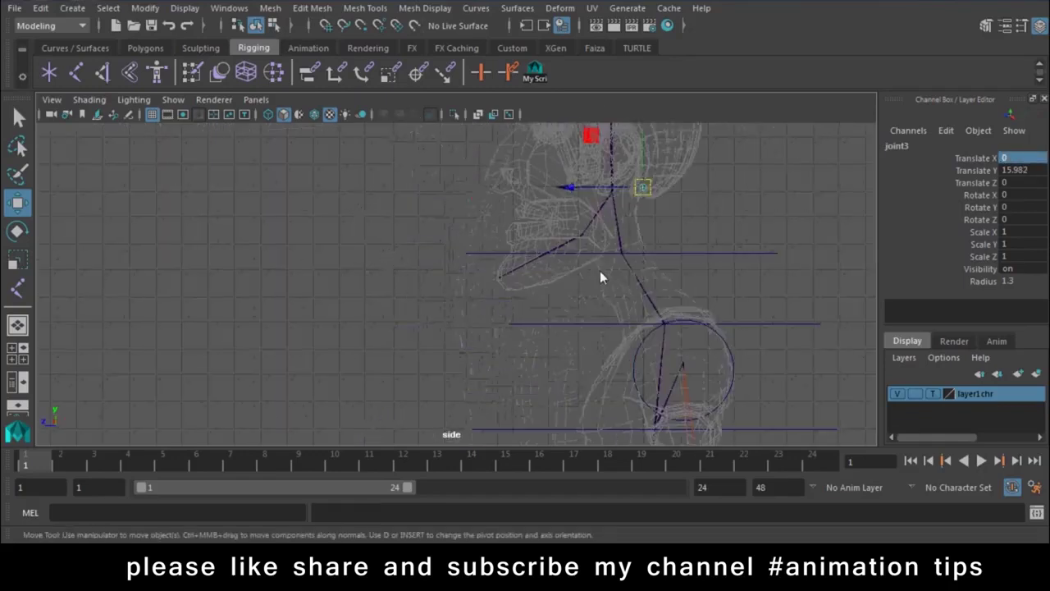
scroll(611, 279, up, 3)
drag(614, 218, 398, 219)
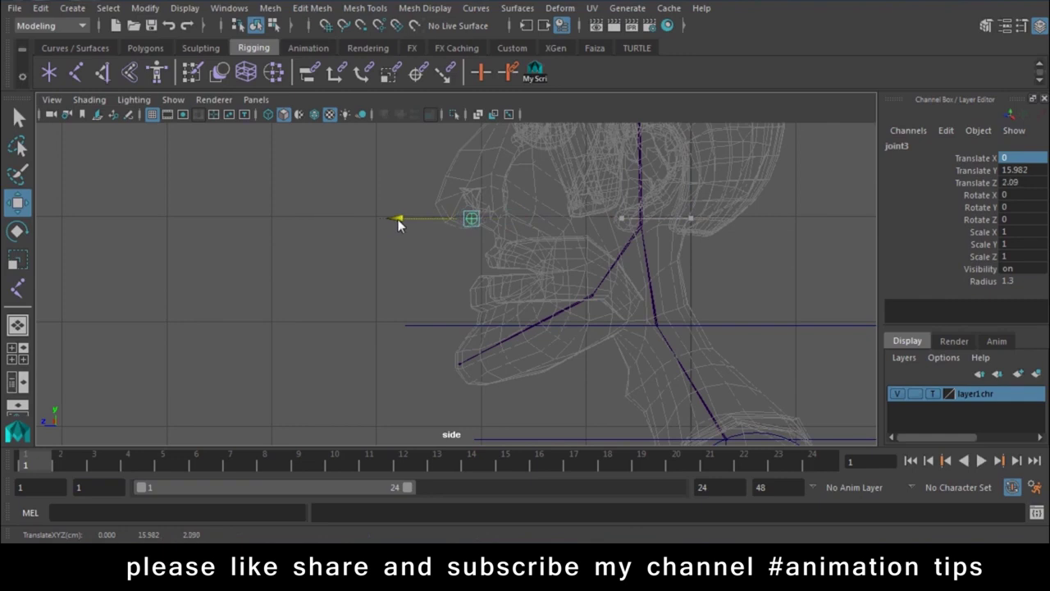
drag(466, 218, 457, 127)
Check the joint's depth in perspective, undo an accidental sideways move, and return to front view
key(space)
mouse_move(468, 445)
alt+right_down()
mouse_move(587, 366)
mouse_move(674, 445)
alt+right_up()
alt+drag(673, 450, 534, 408)
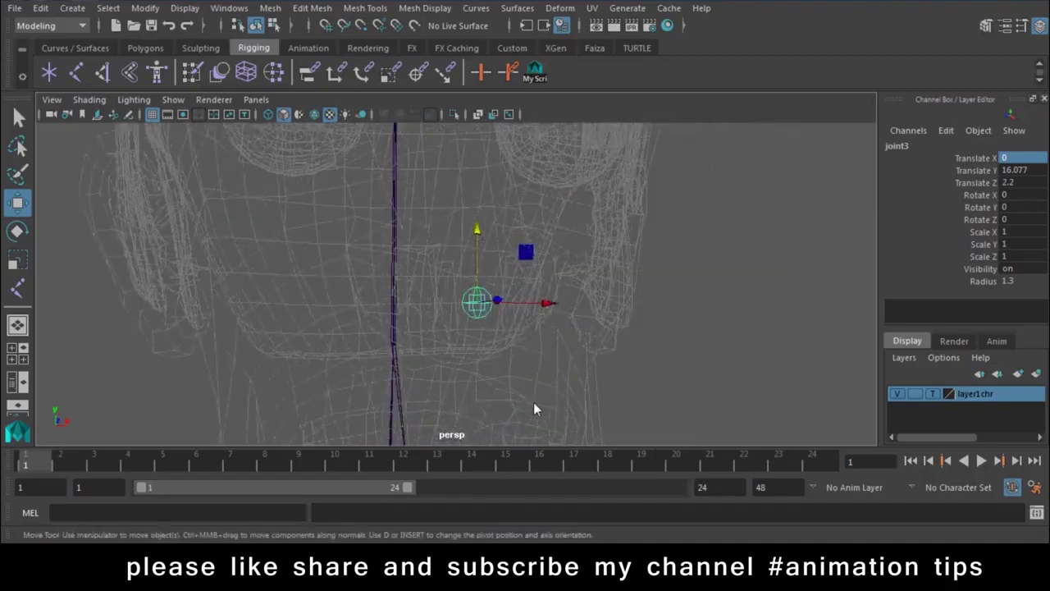
mouse_move(613, 361)
alt+mouse_down()
mouse_move(541, 303)
mouse_move(472, 307)
mouse_move(413, 373)
alt+mouse_up()
mouse_move(474, 348)
mouse_down()
mouse_move(506, 349)
mouse_move(498, 356)
mouse_up()
key(ctrl+z)
key(space)
scroll(516, 337, up, 3)
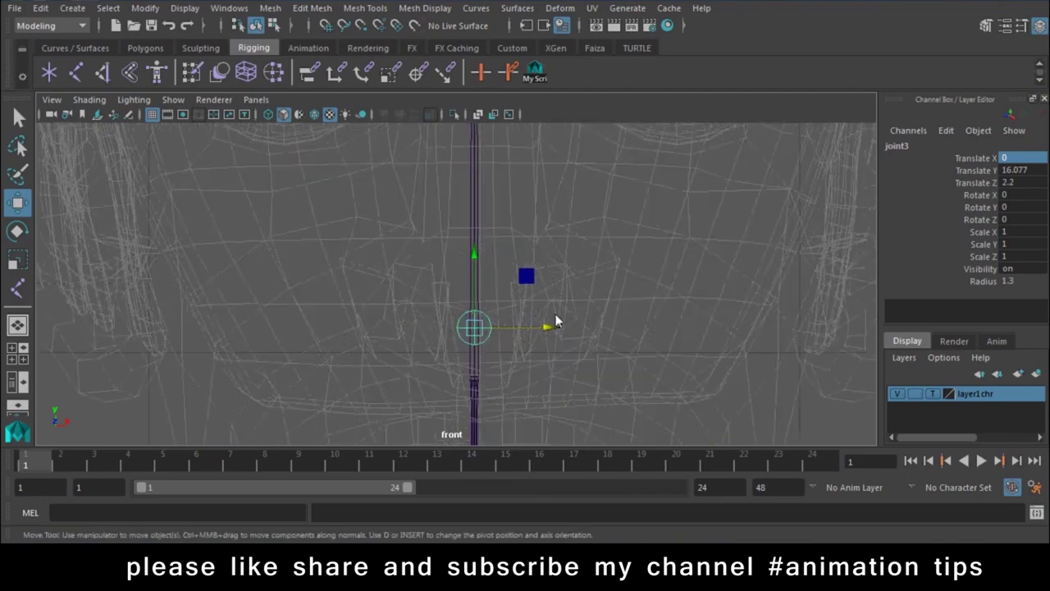
Duplicate the joint as joint4 and move it right, up and slightly back
key(ctrl+d)
mouse_move(547, 337)
mouse_down()
mouse_move(626, 329)
mouse_move(562, 300)
mouse_up()
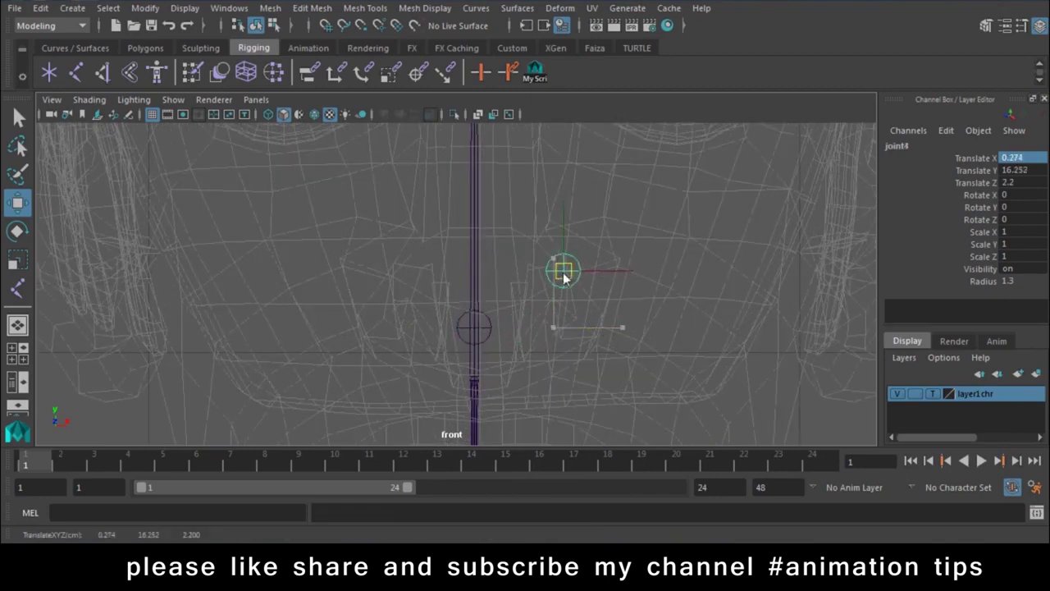
scroll(596, 340, down, 5)
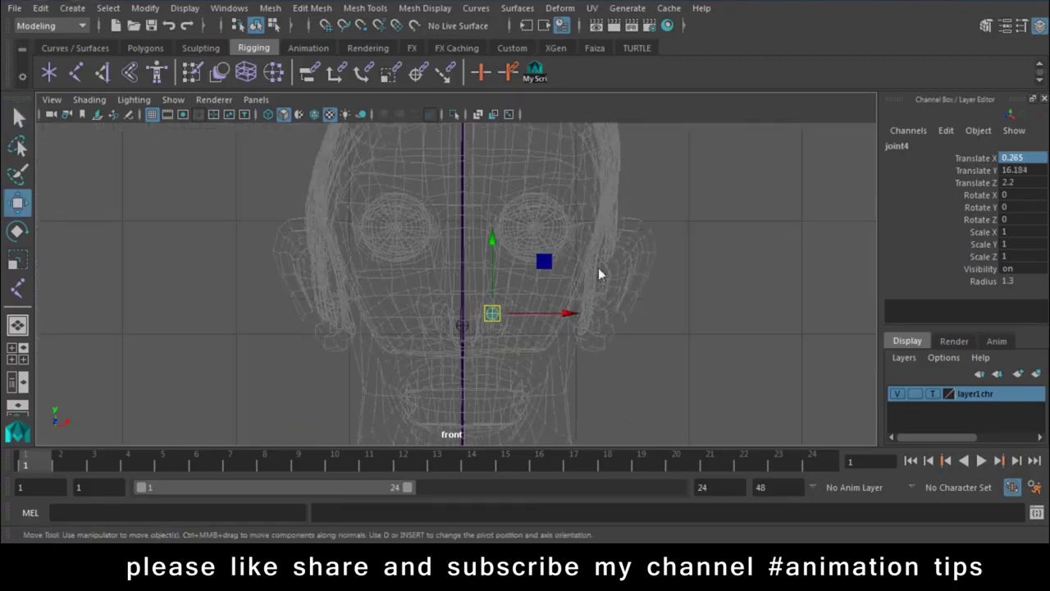
key(space)
drag(500, 304, 546, 320)
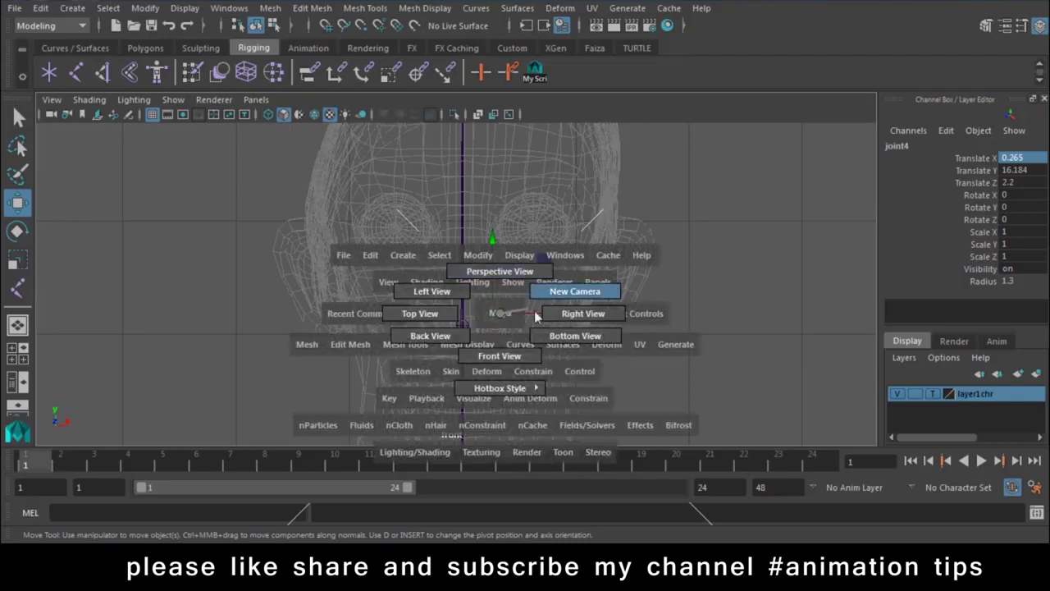
drag(389, 200, 419, 198)
key(space)
drag(498, 242, 515, 225)
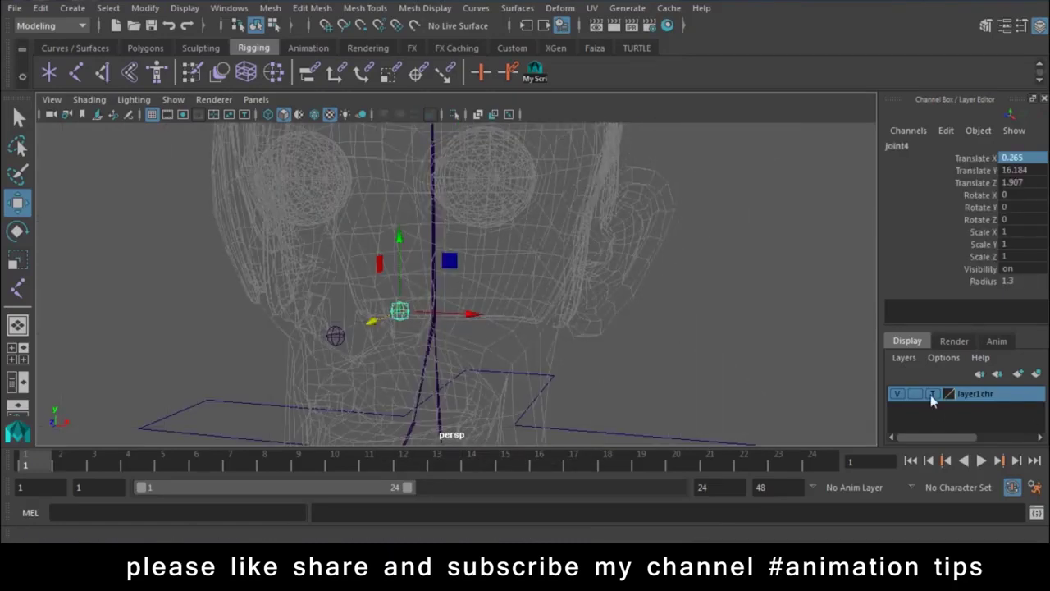
Toggle the character layer's template display off and back on, then return to front view
click(930, 393)
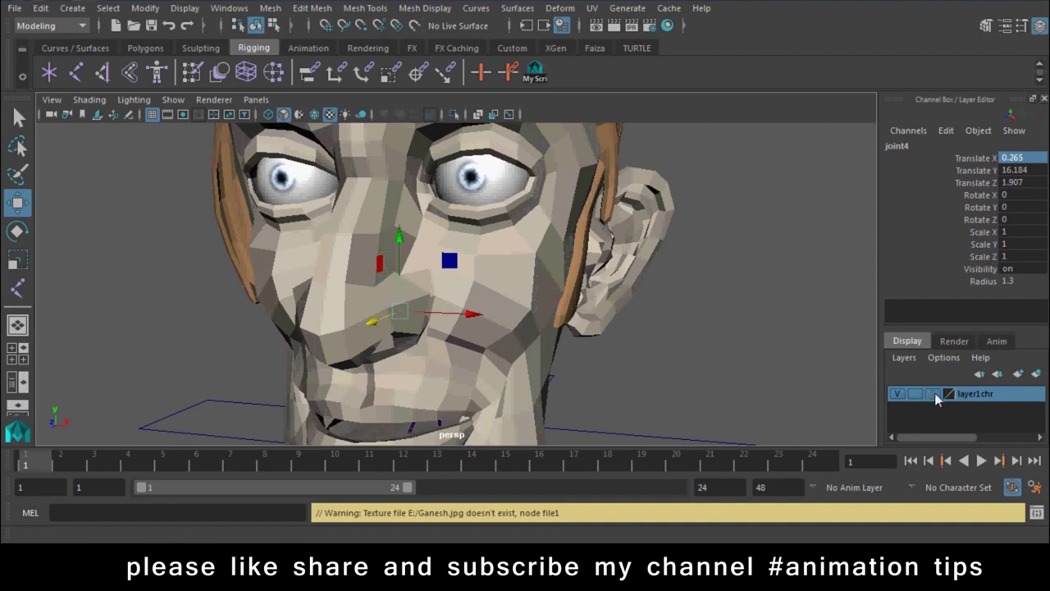
click(934, 397)
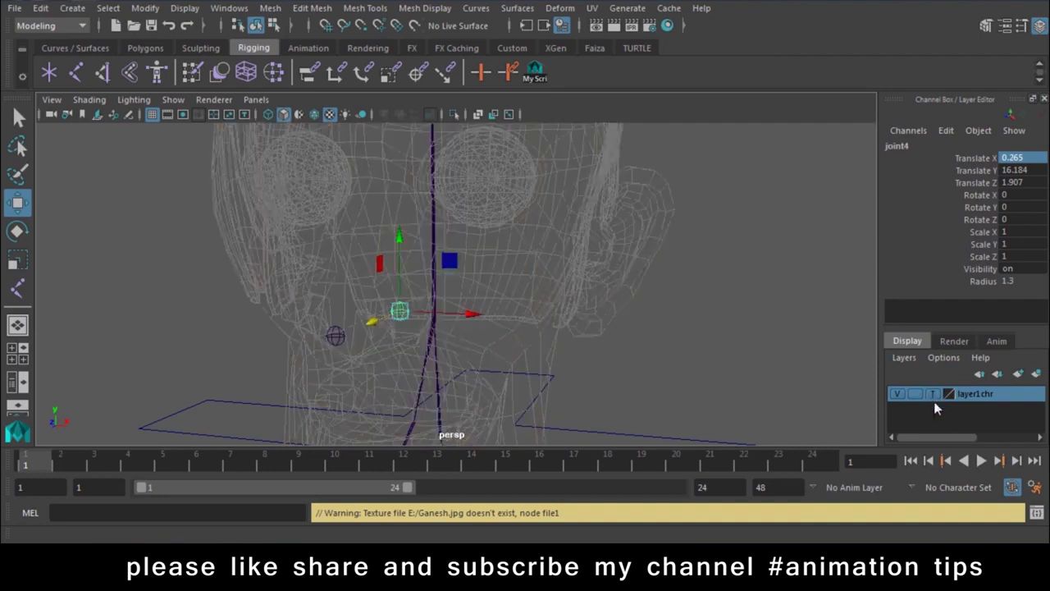
alt+middle_drag(517, 326, 627, 274)
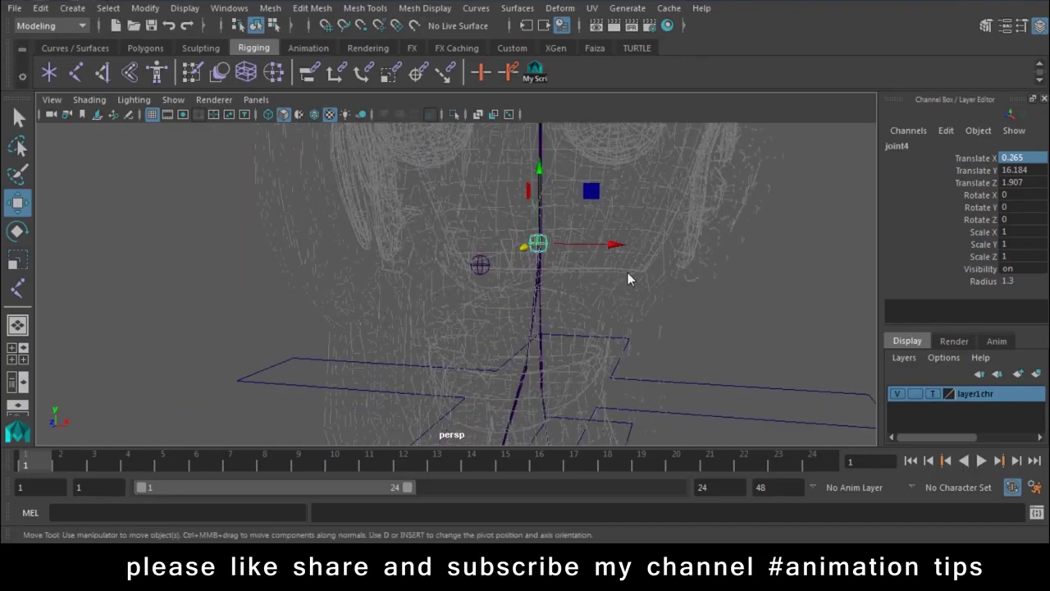
drag(628, 277, 629, 317)
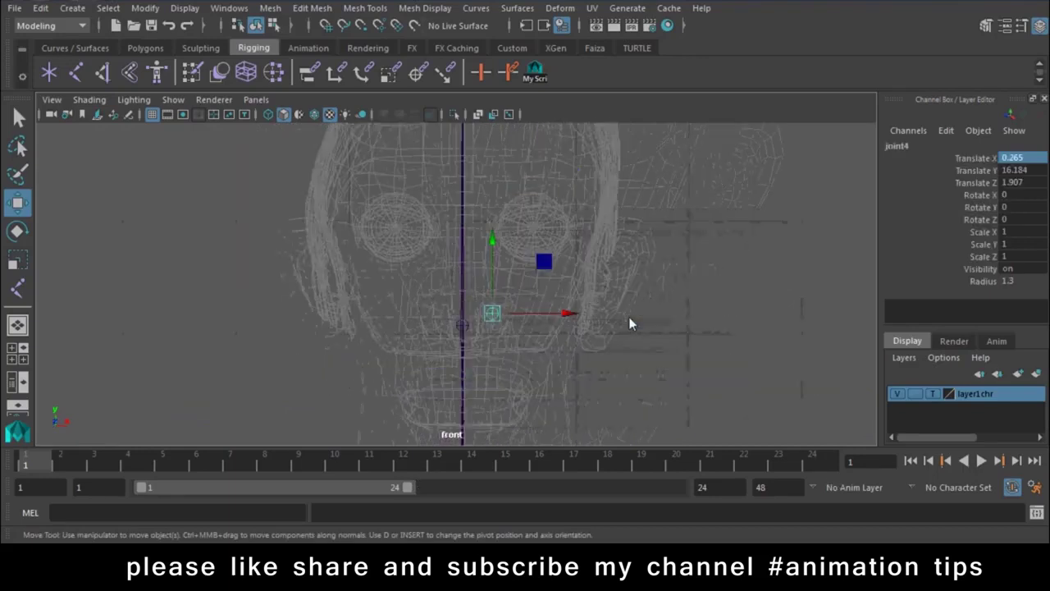
scroll(562, 395, up, 3)
Rename the centre joint to Nose, correcting the typo
click(467, 358)
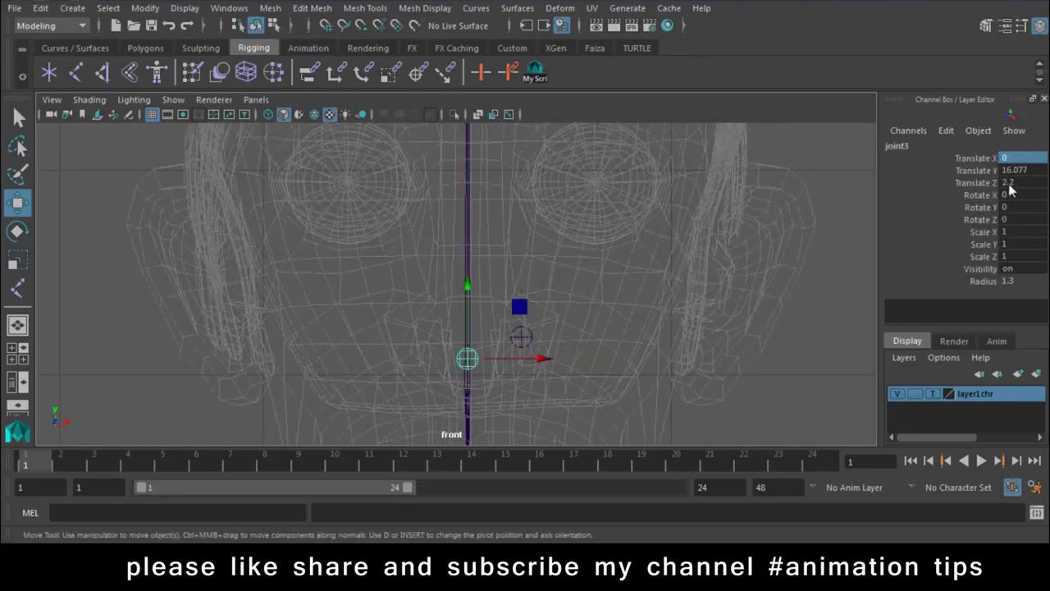
double_click(905, 148)
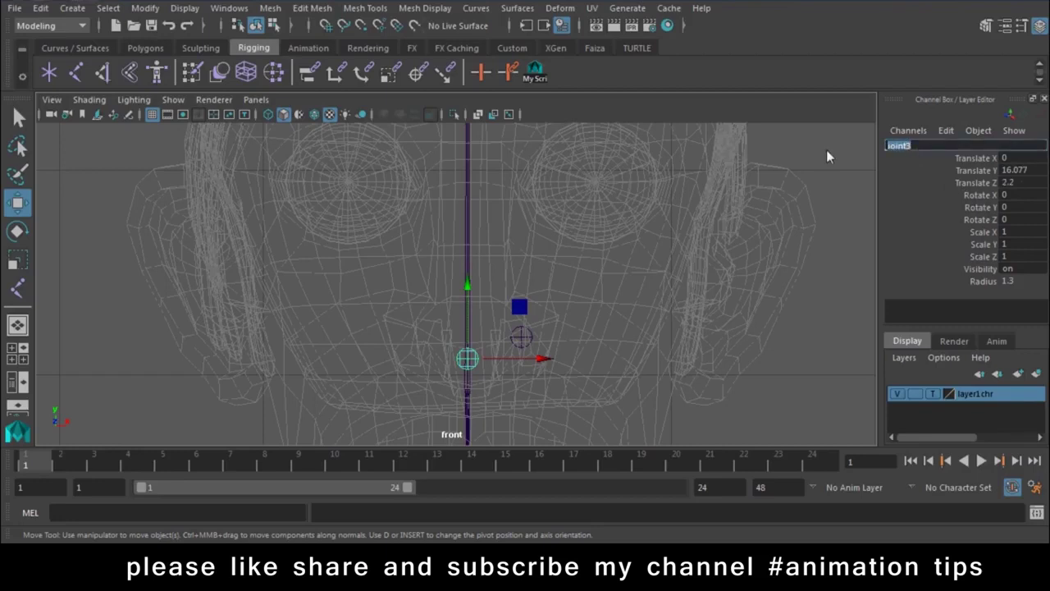
text(Nu)
text(se)
key(Left)
key(Left)
key(Left)
text(o)
key(Delete)
key(Return)
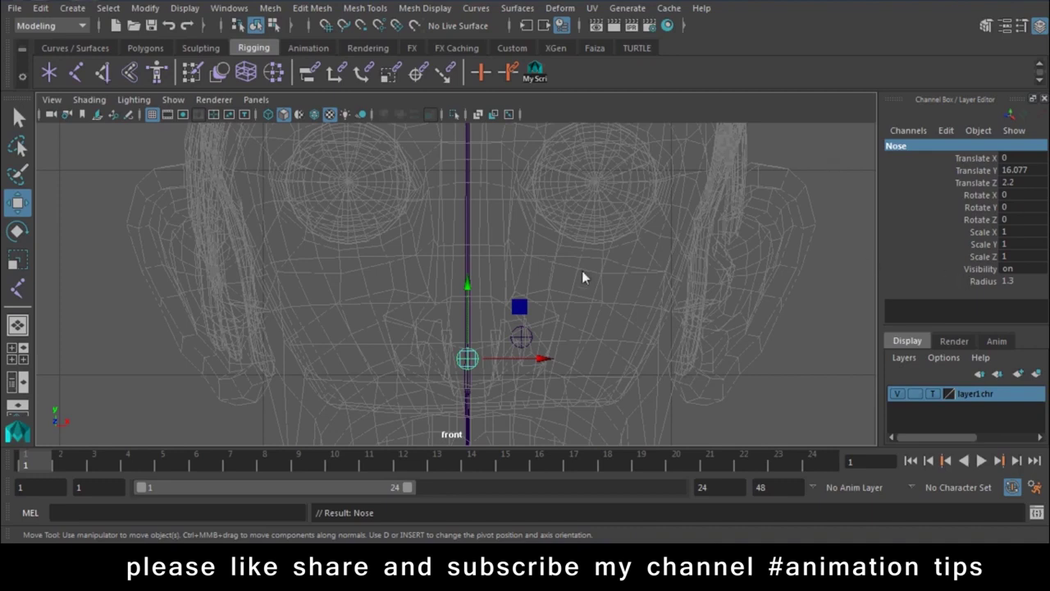
Select the side joint and type the name L_nose for it
click(522, 337)
double_click(897, 145)
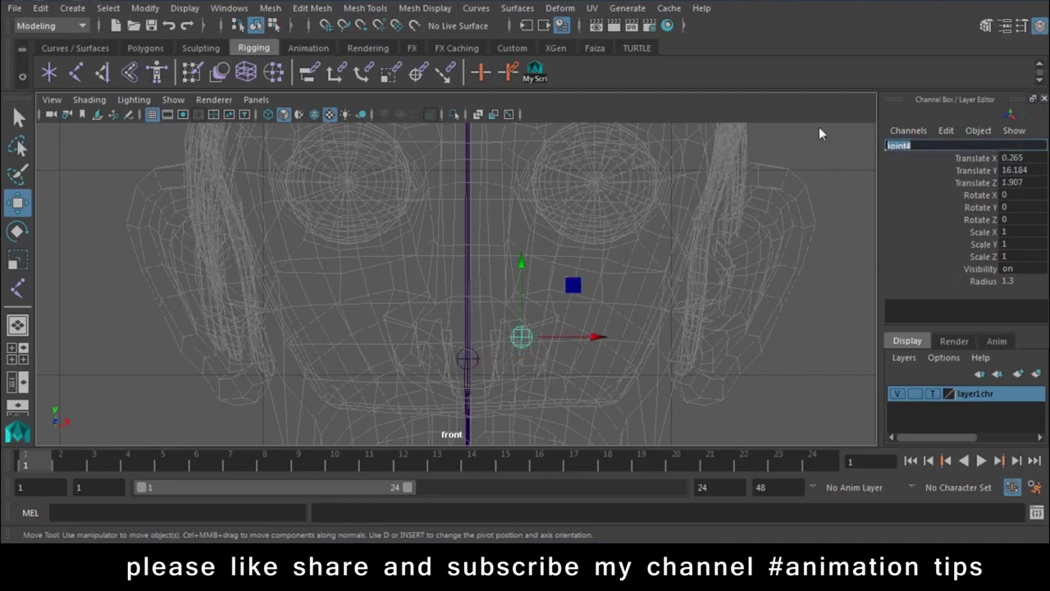
text(L_nosel)
Confirm the side joint's name, then duplicate it and move the copy up between the eyes
key(Return)
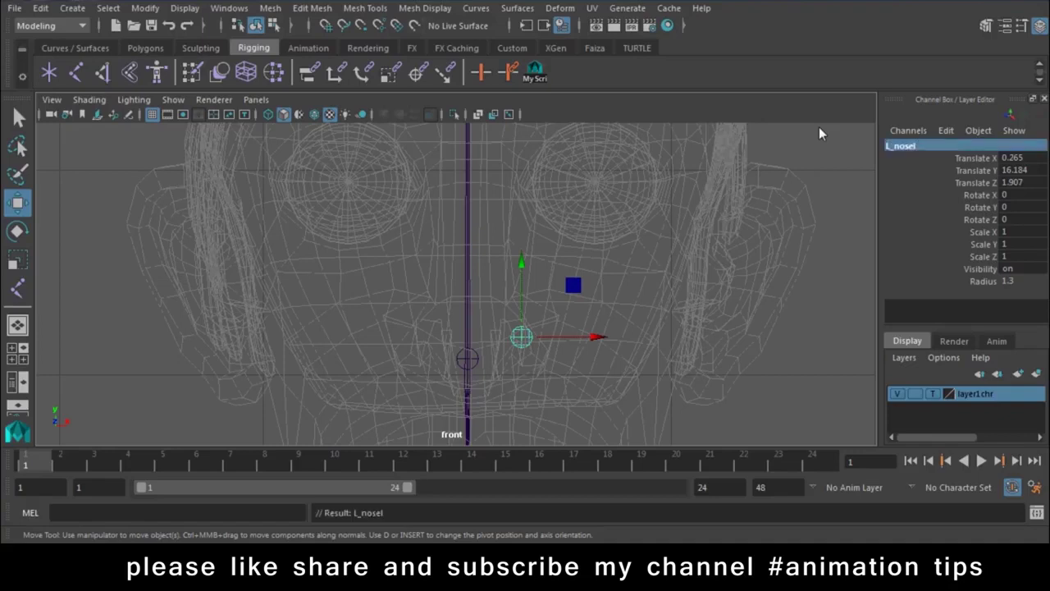
alt+middle_drag(571, 322, 562, 347)
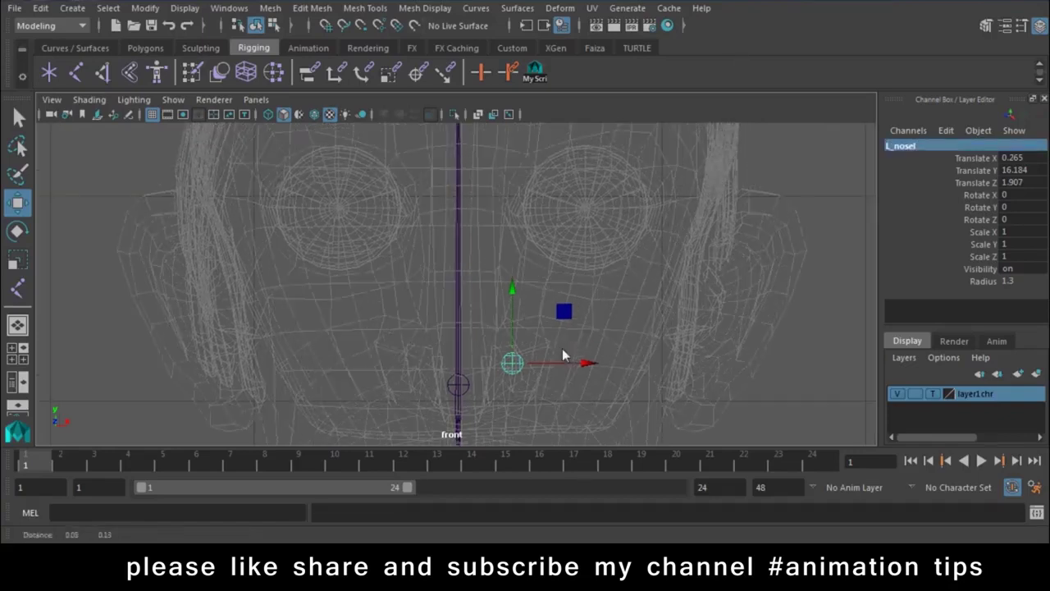
key(ctrl+d)
drag(523, 364, 537, 185)
alt+middle_drag(537, 185, 526, 332)
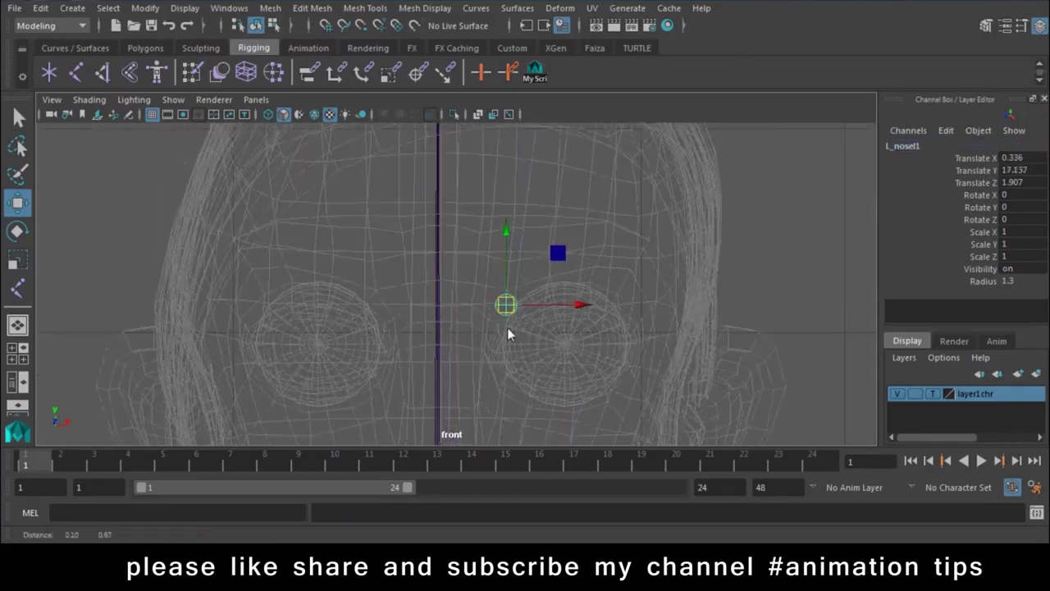
mouse_move(507, 339)
mouse_down()
mouse_move(454, 308)
mouse_move(428, 336)
mouse_up()
Centre the new joint at Translate X 0 and push it back to Translate Z 1.865 in side view
double_click(1007, 164)
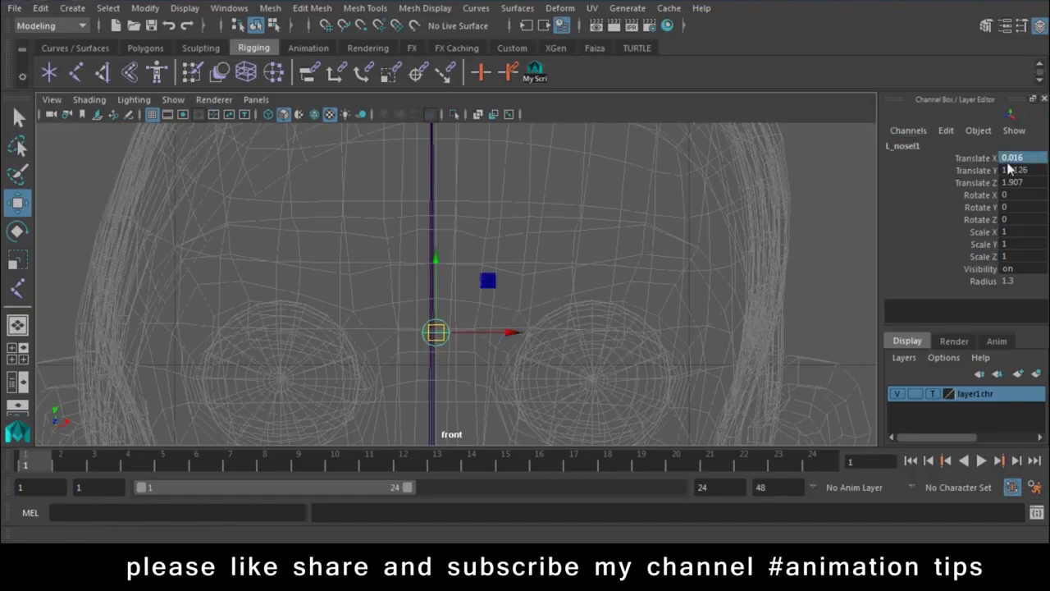
text(0)
key(Return)
key(space)
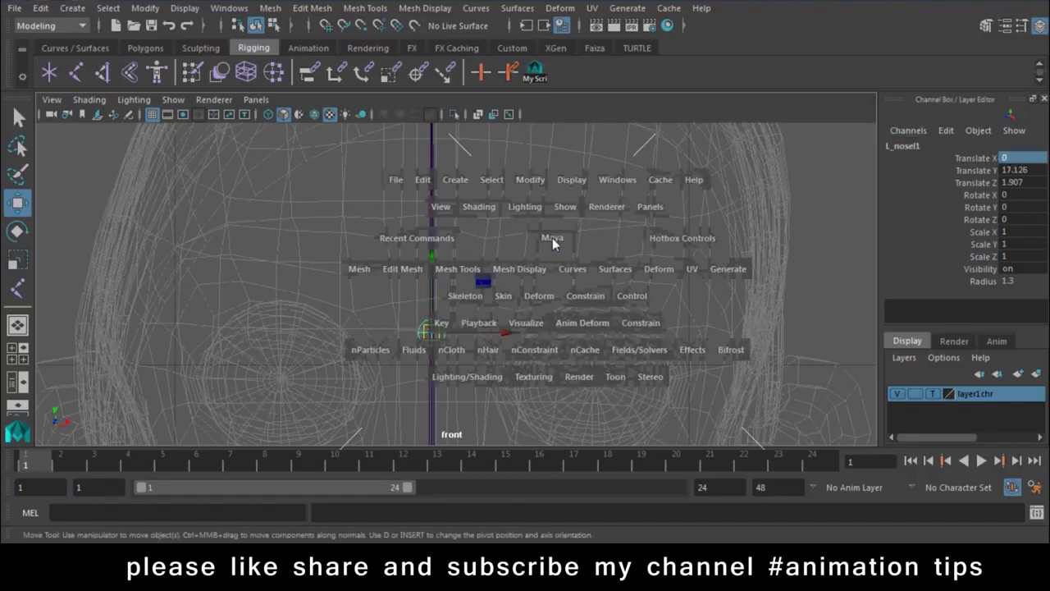
drag(552, 238, 624, 237)
key(f)
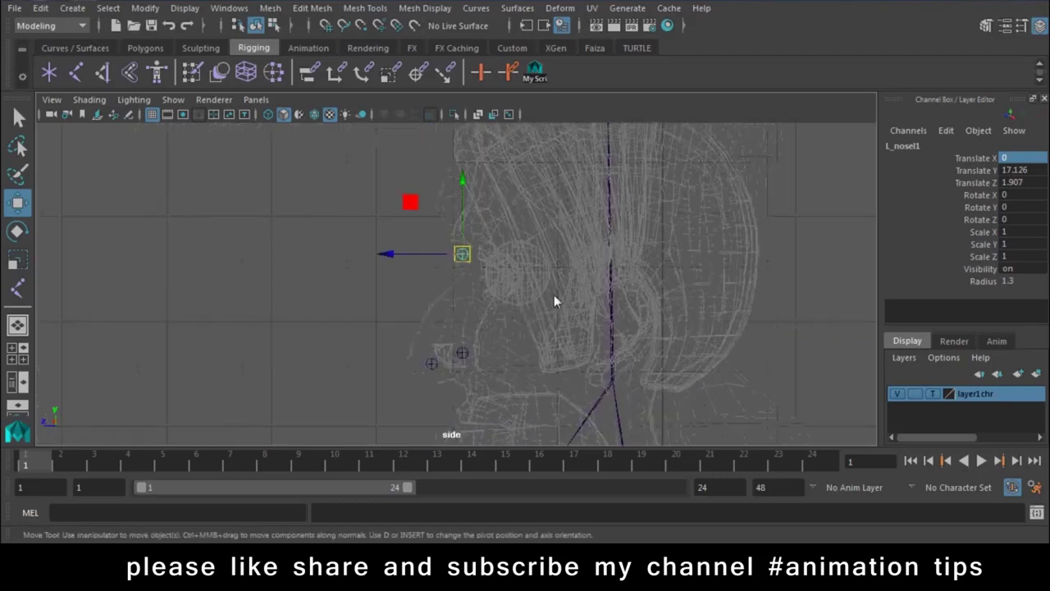
scroll(554, 302, up, 3)
alt+middle_drag(495, 303, 423, 422)
drag(377, 390, 389, 385)
key(space)
drag(486, 296, 487, 329)
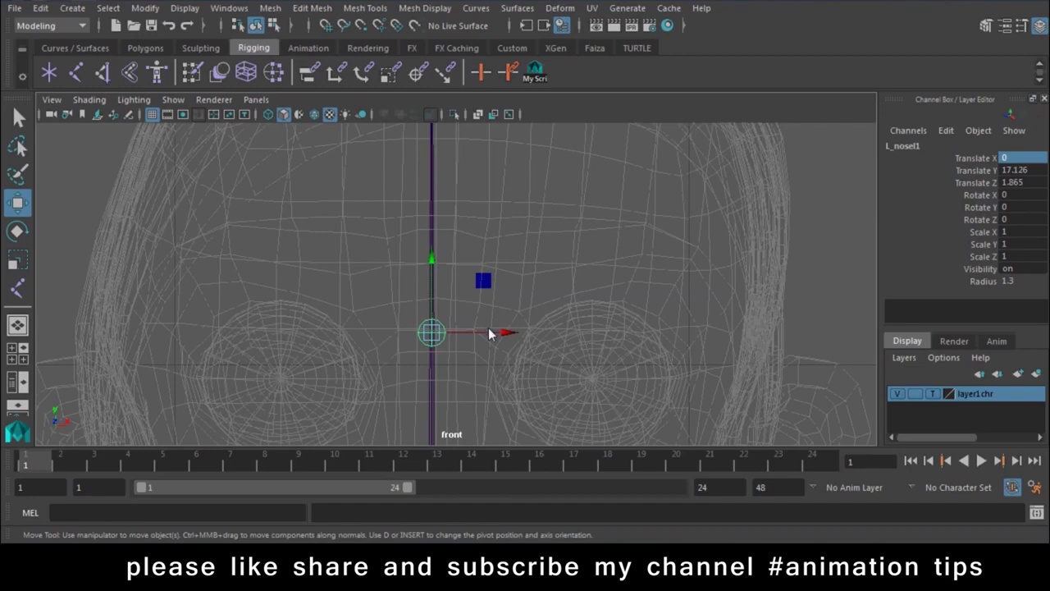
Rename the joint to beweyes
click(944, 147)
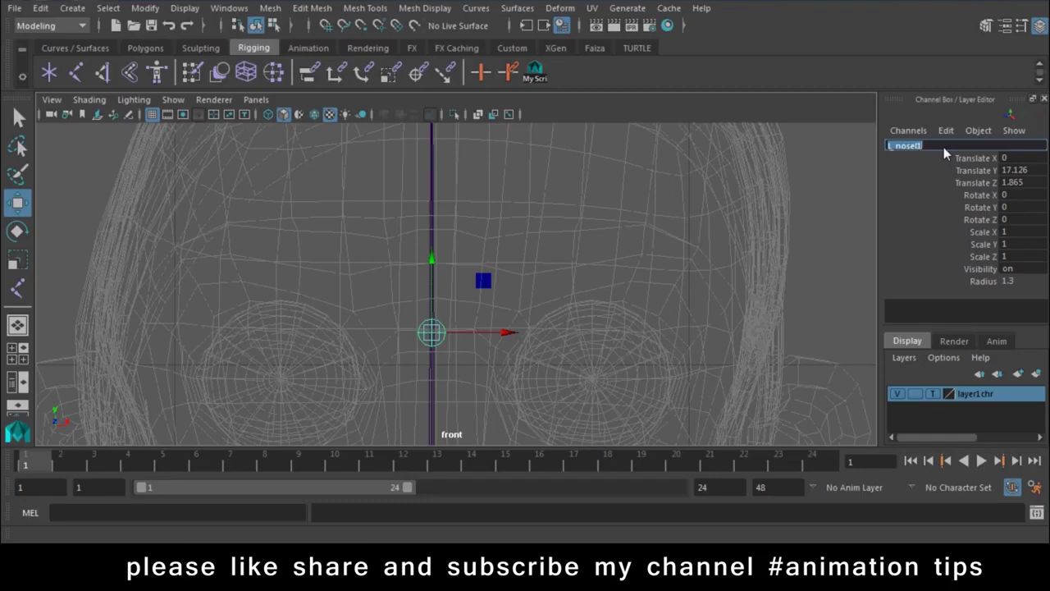
text(bew)
text(eyes)
key(Return)
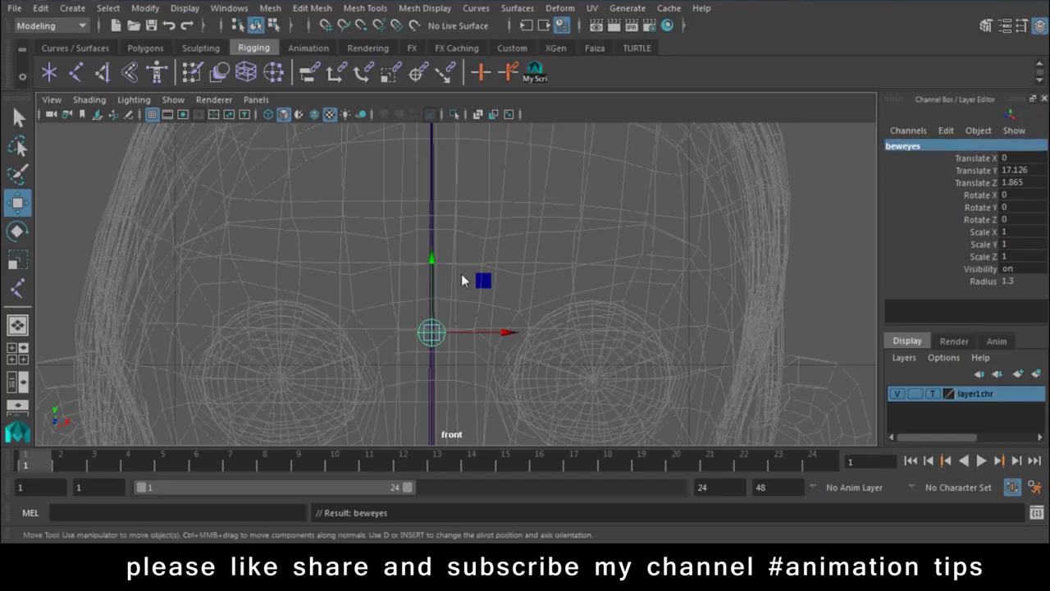
Duplicate beweyes, move the copy up onto the brow, and name it eyebrow1
key(ctrl+d)
drag(445, 336, 515, 284)
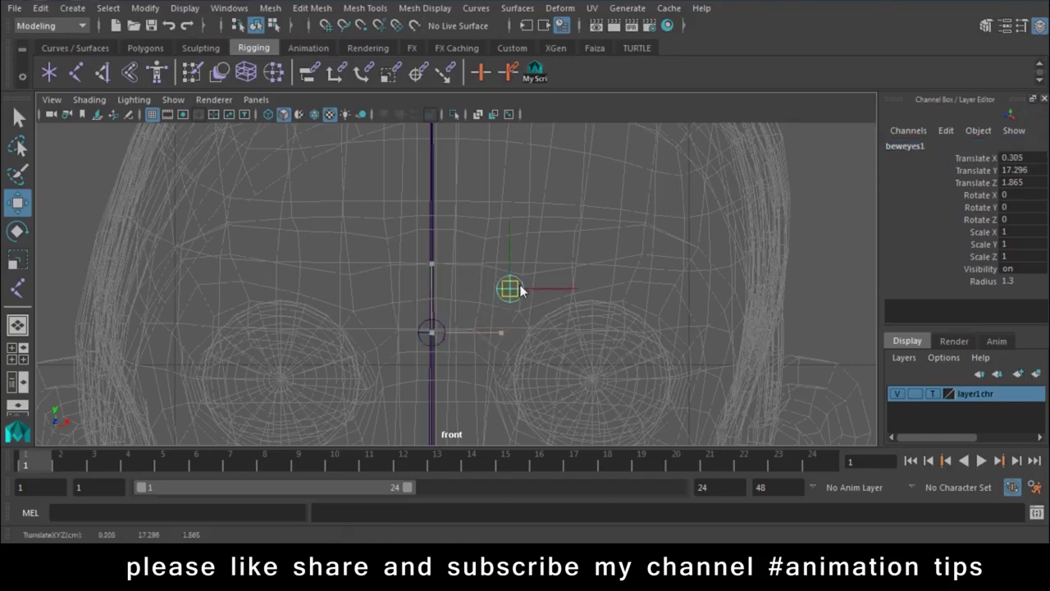
double_click(942, 146)
text(eyeblrow1)
key(Return)
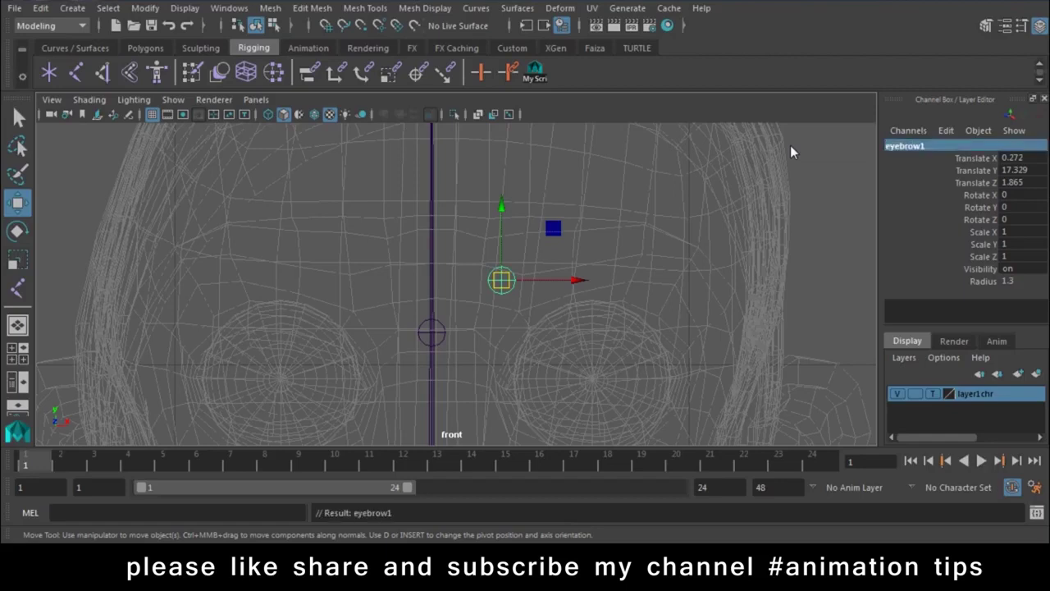
Duplicate further copies along the brow and nudge eyebrow2 to eyebrow4 into an even arc
key(ctrl+d)
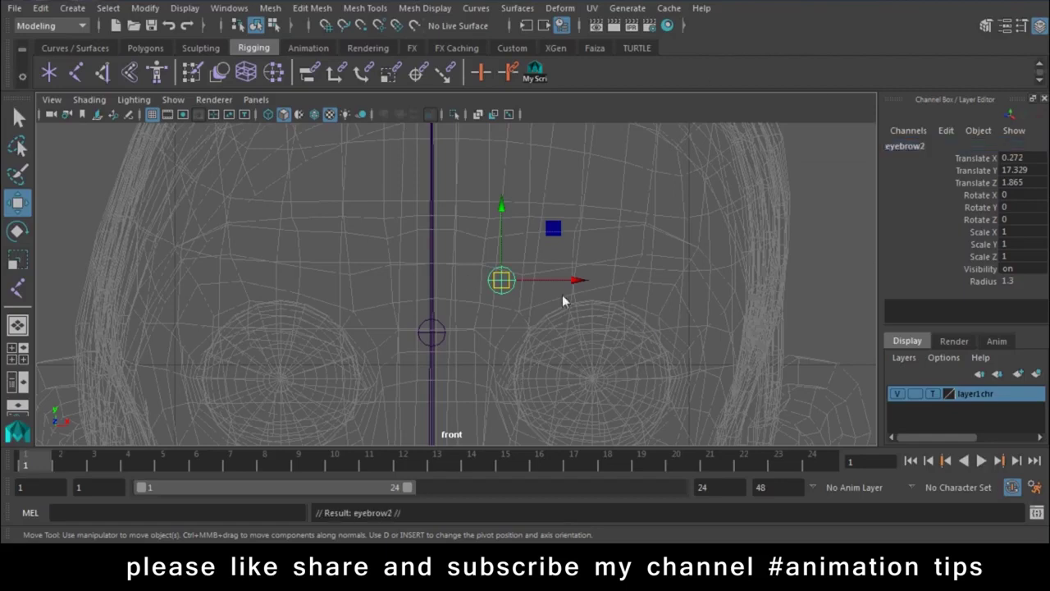
mouse_move(508, 282)
mouse_down()
mouse_move(589, 259)
mouse_move(676, 262)
mouse_move(722, 307)
mouse_move(739, 354)
mouse_up()
key(ctrl+d)
key(ctrl+d)
key(ctrl+d)
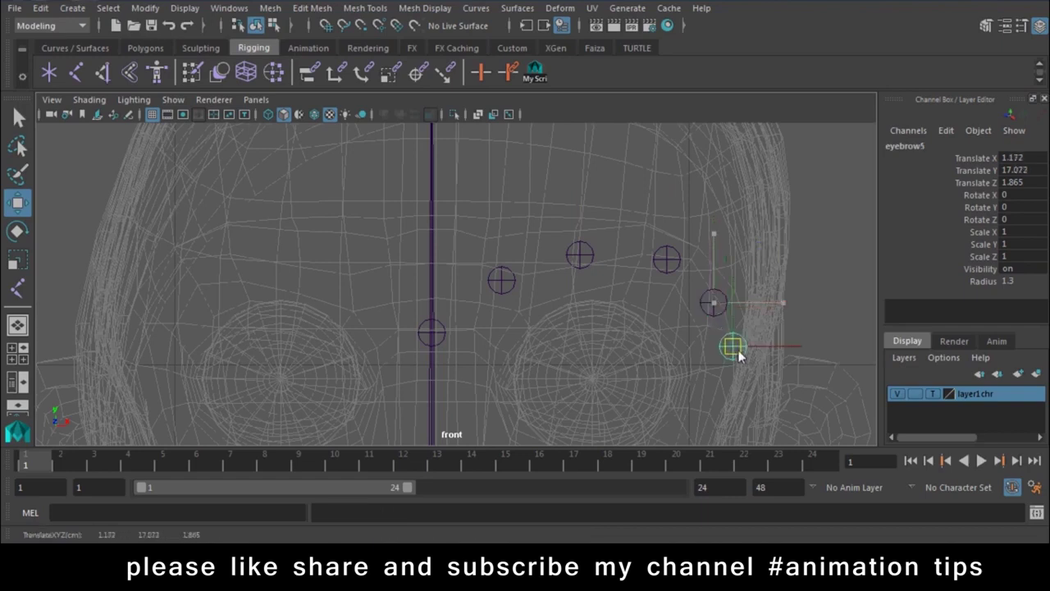
click(720, 298)
click(716, 304)
drag(714, 302, 698, 294)
click(666, 260)
drag(666, 259, 642, 258)
click(579, 256)
drag(573, 269, 568, 269)
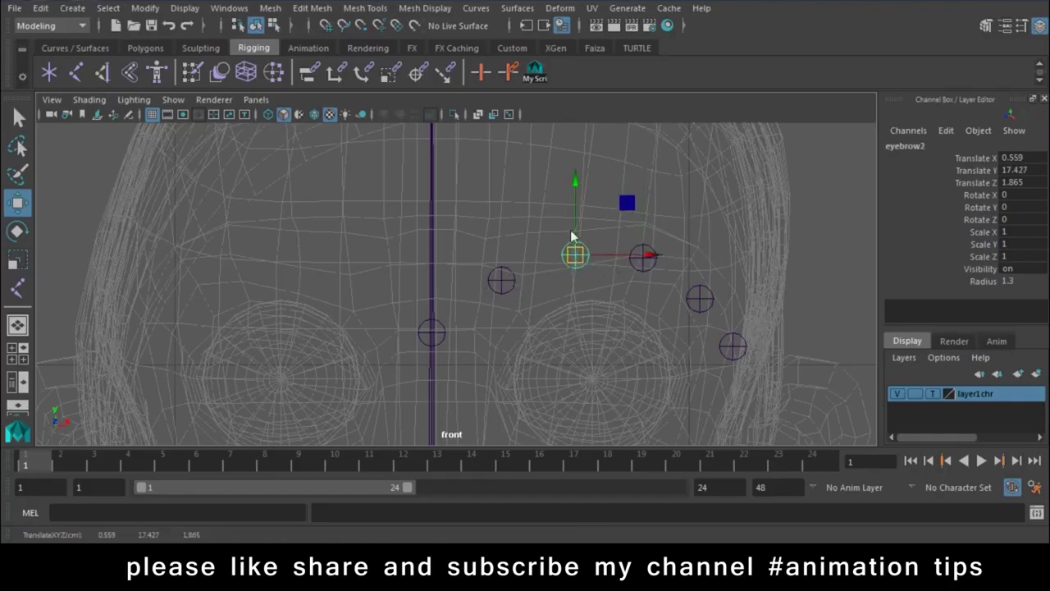
click(732, 347)
Switch to perspective, show the character shaded as a reference, and view the brow from above
key(space)
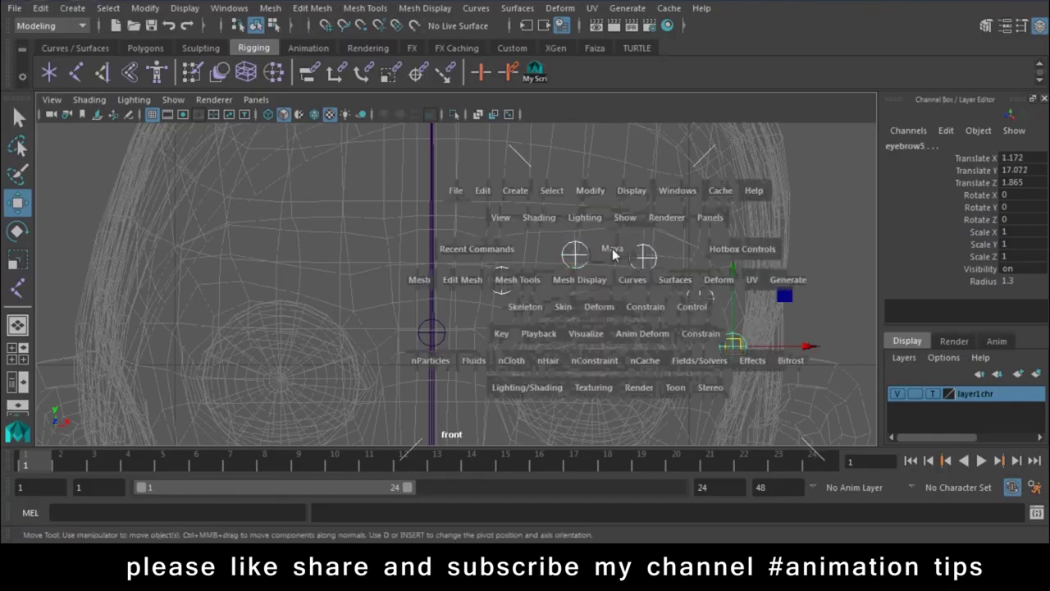
drag(612, 248, 671, 247)
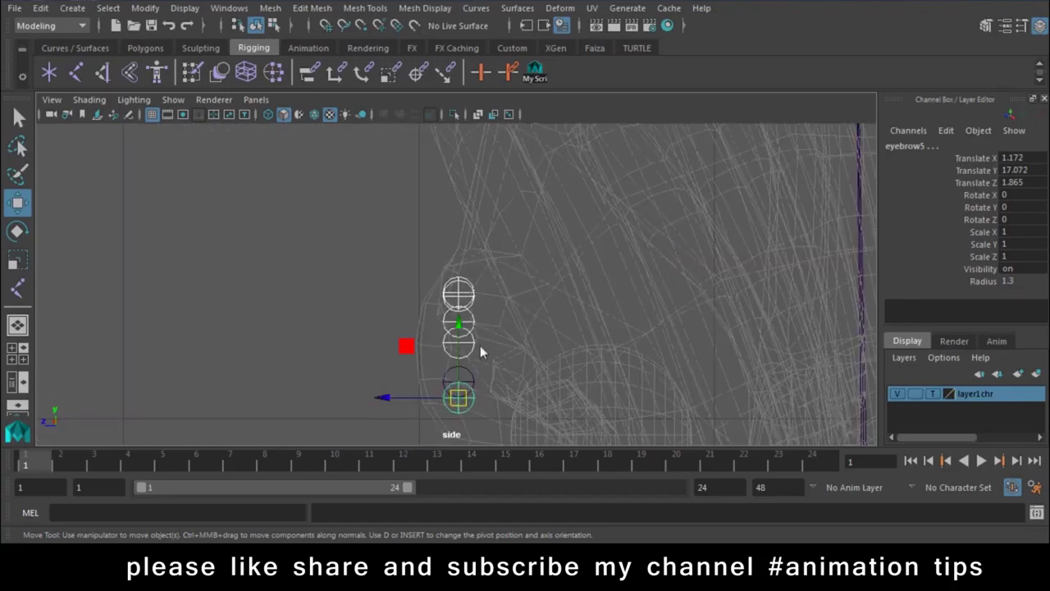
key(space)
drag(521, 300, 541, 246)
click(932, 394)
scroll(565, 228, up, 3)
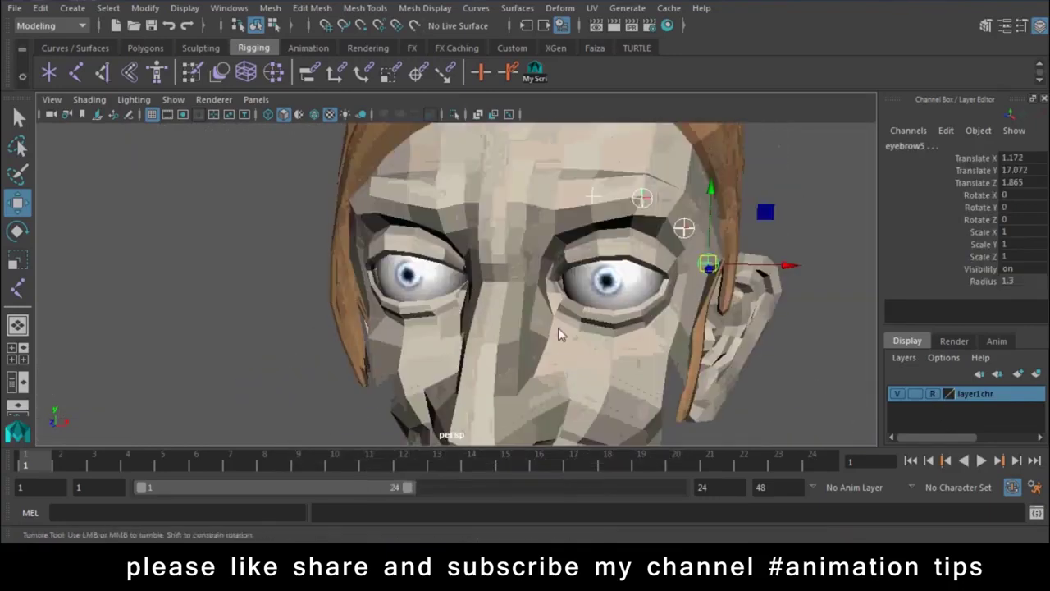
alt+drag(558, 327, 624, 246)
scroll(669, 361, up, 3)
mouse_move(670, 359)
alt+mouse_down()
mouse_move(582, 331)
mouse_move(729, 174)
alt+mouse_up()
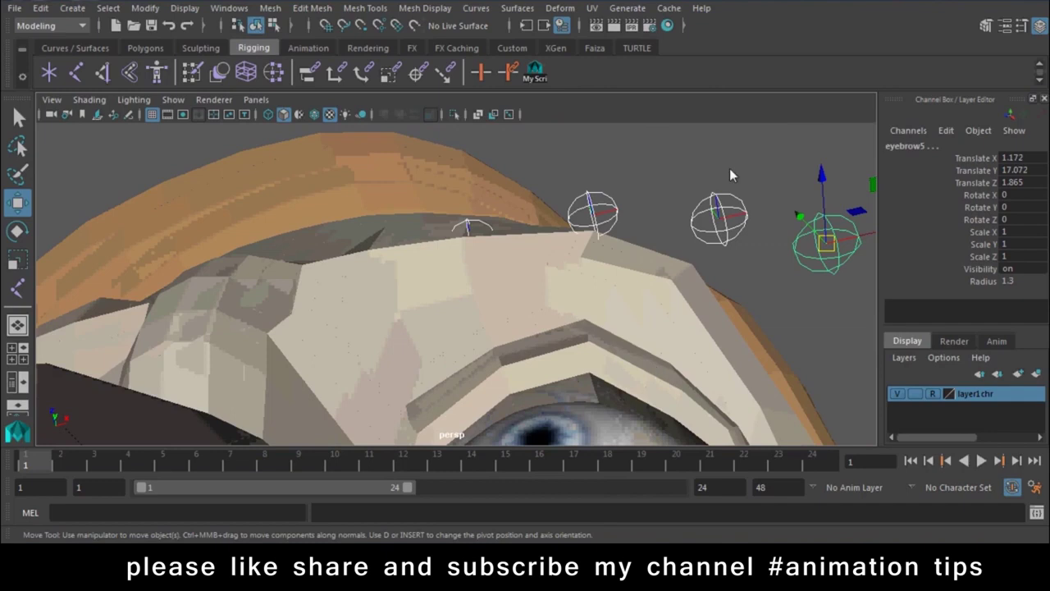
Push eyebrow5 back in depth onto the brow surface, settling at Translate Z 1.248
alt+drag(800, 195, 724, 211)
click(717, 222)
drag(728, 222, 727, 275)
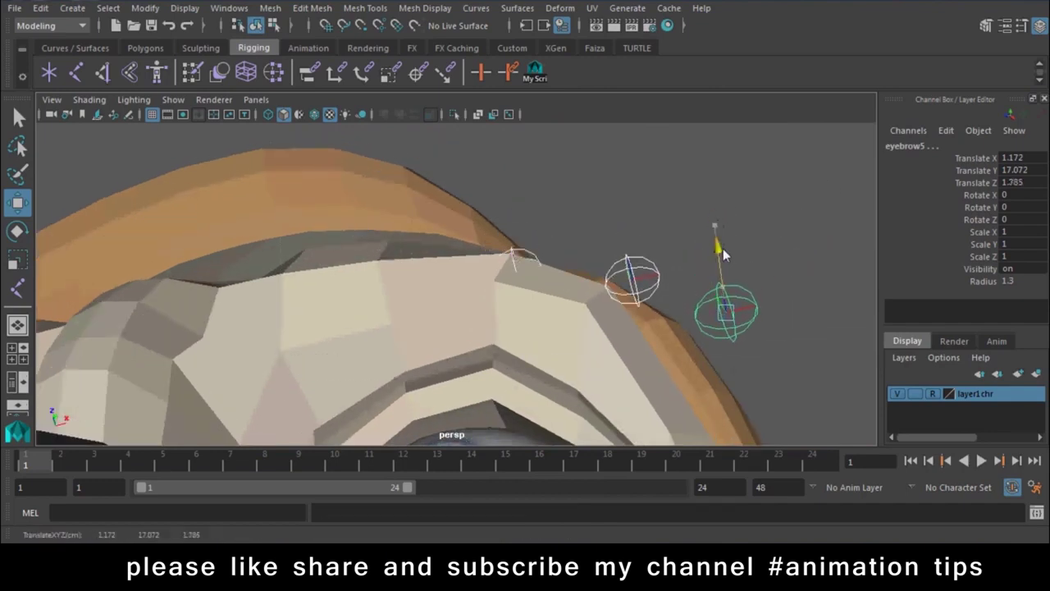
alt+drag(677, 381, 366, 131)
drag(619, 134, 627, 275)
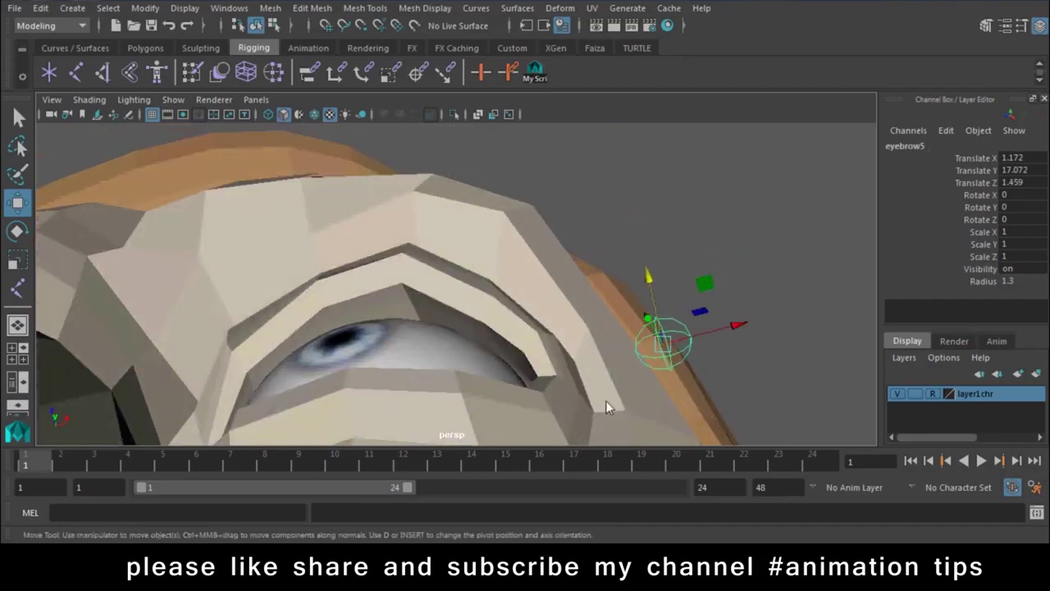
alt+drag(606, 402, 564, 271)
drag(606, 145, 621, 247)
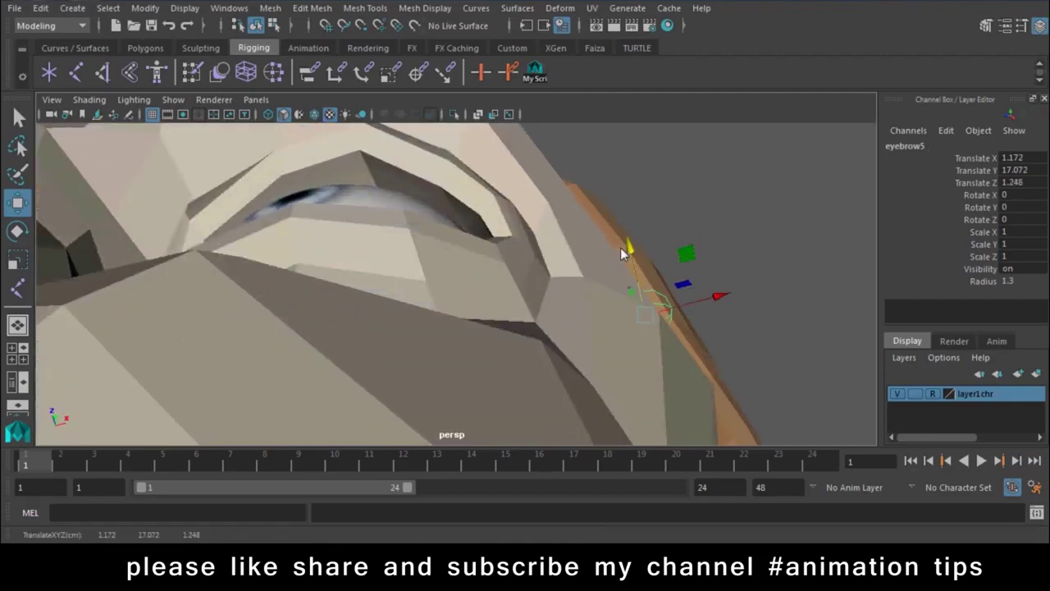
drag(710, 304, 694, 303)
Hide the character mesh to inspect the controls, then return to front view with it shown
alt+drag(700, 240, 574, 231)
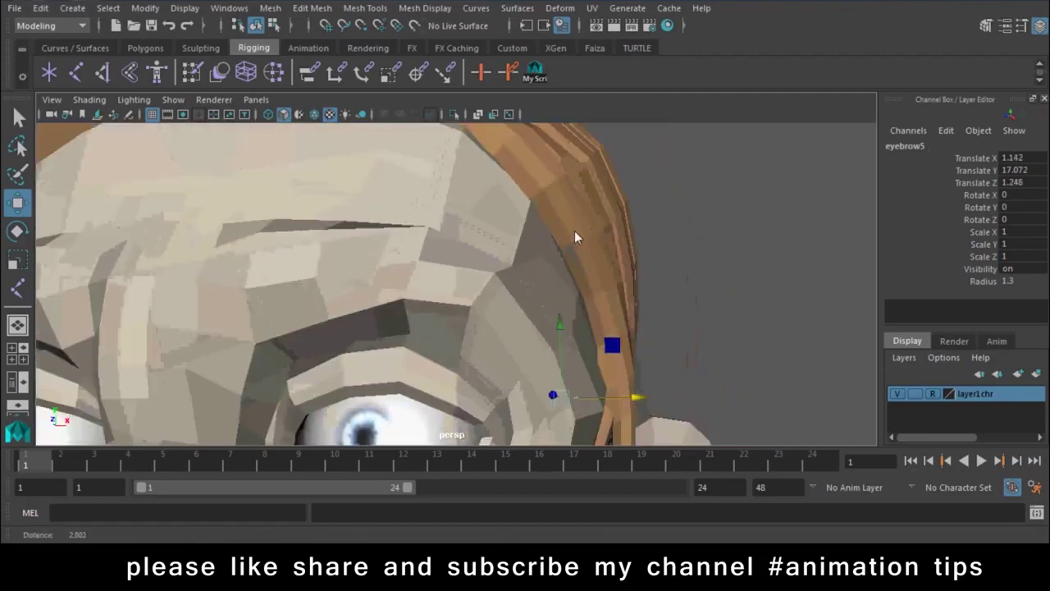
click(896, 394)
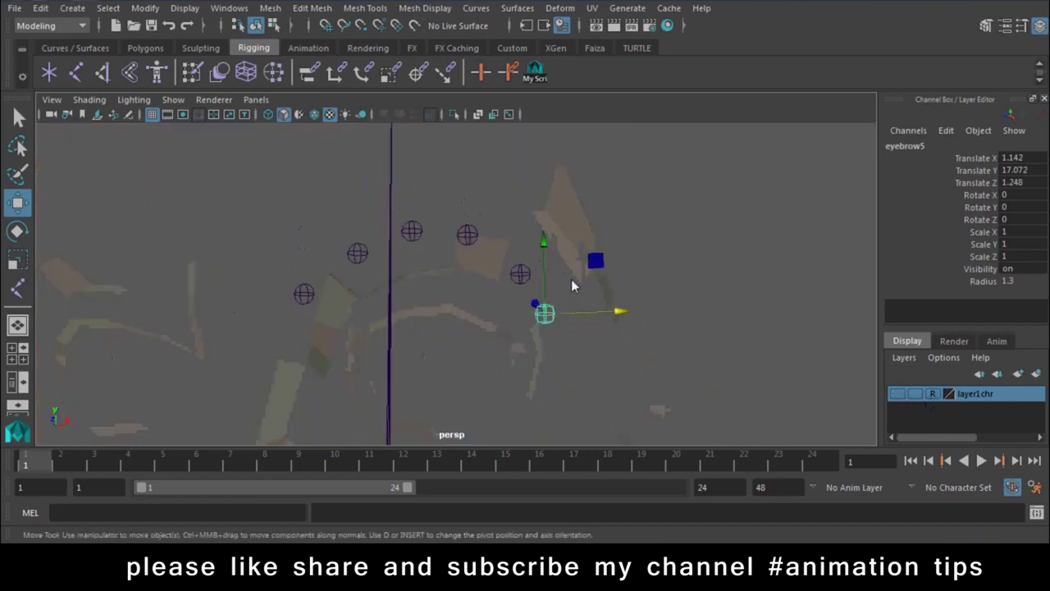
mouse_move(443, 276)
alt+mouse_down()
mouse_move(358, 346)
mouse_move(478, 383)
mouse_move(657, 302)
mouse_move(597, 221)
mouse_move(495, 261)
alt+mouse_up()
alt+right_drag(494, 261, 514, 311)
mouse_move(514, 310)
alt+mouse_down()
mouse_move(672, 310)
mouse_move(563, 255)
mouse_move(555, 297)
alt+mouse_up()
key(space)
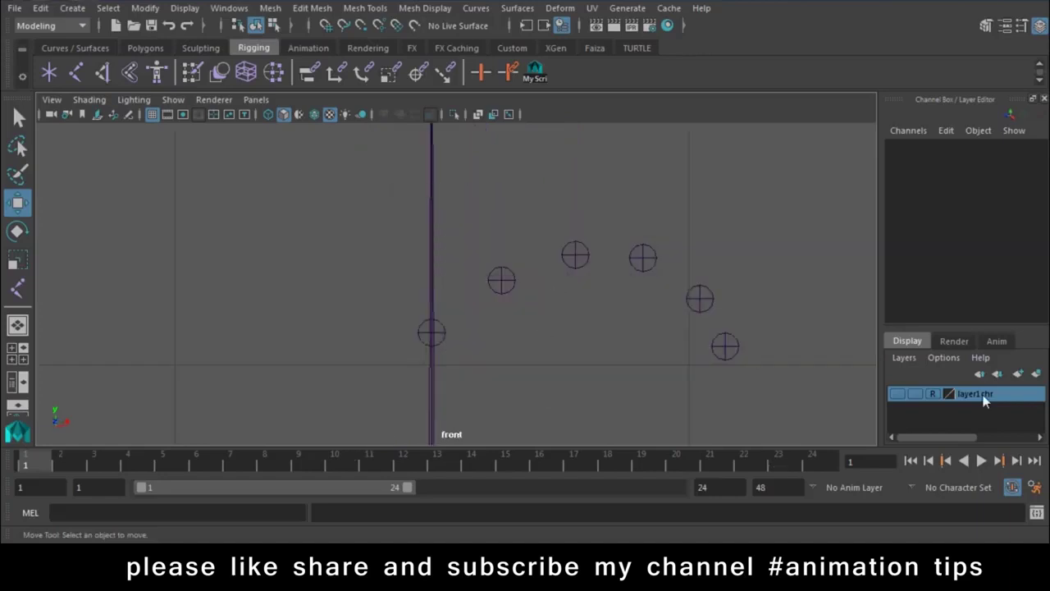
click(896, 394)
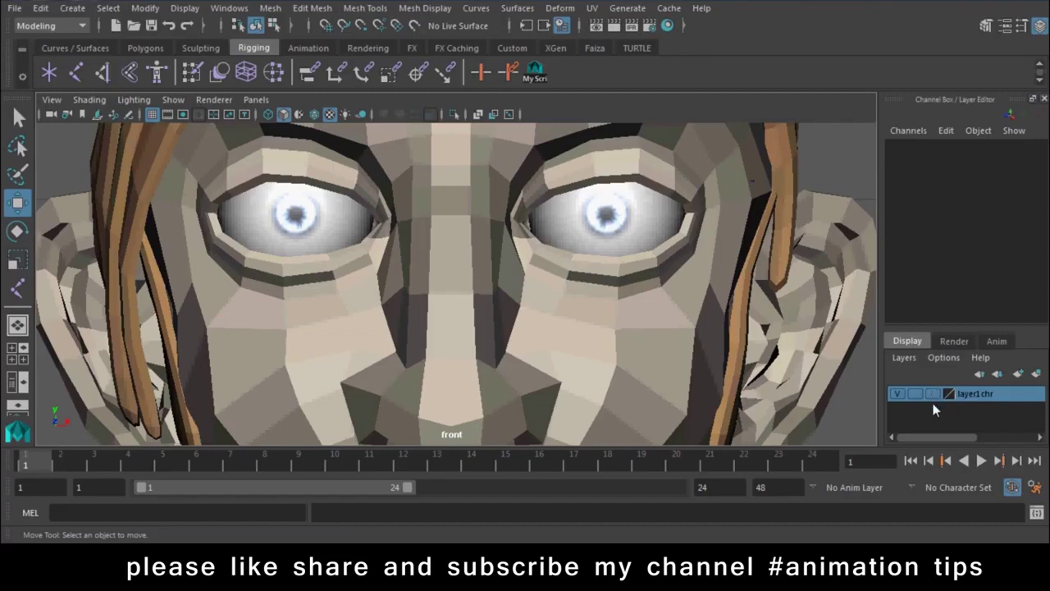
Template layer1chr so the character shows as a grey wireframe
click(932, 394)
scroll(483, 331, down, 5)
scroll(527, 369, up, 2)
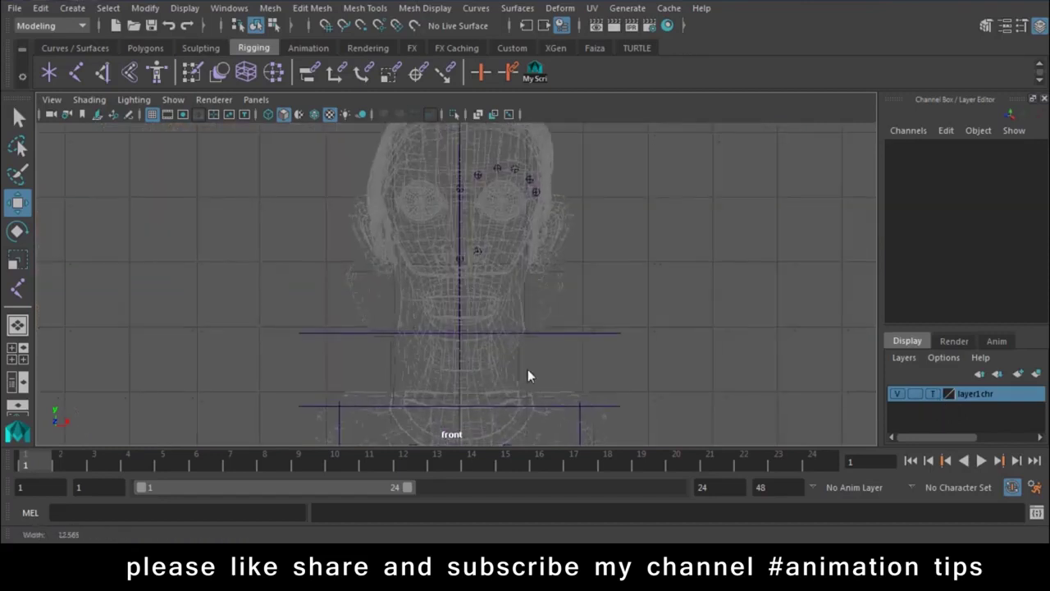
scroll(483, 231, up, 2)
Duplicate the Nose joint and move the copy down to the lips
click(470, 232)
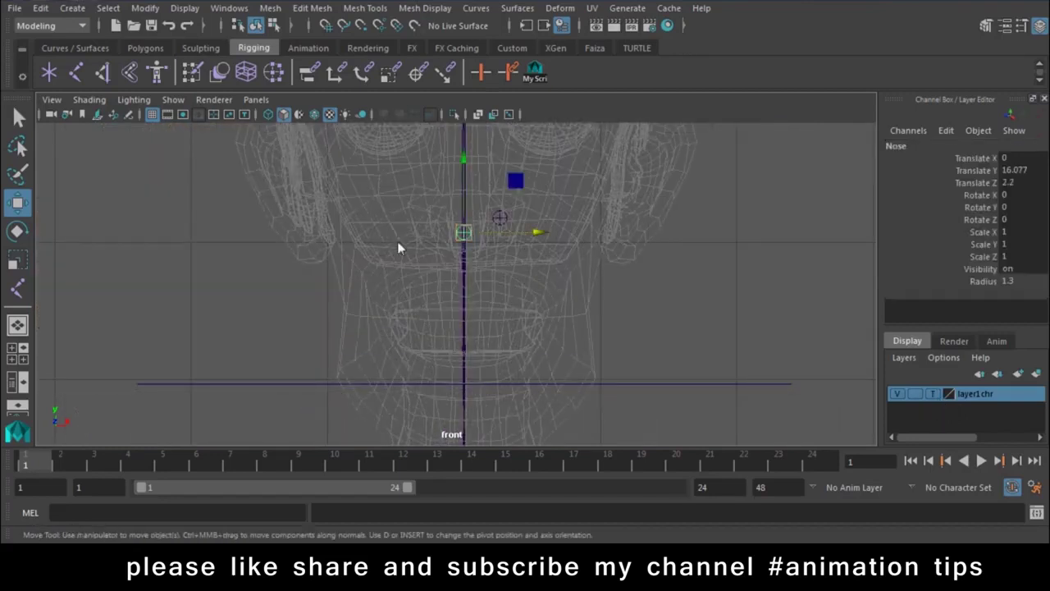
scroll(564, 405, up, 3)
scroll(538, 356, up, 2)
scroll(540, 356, up, 1)
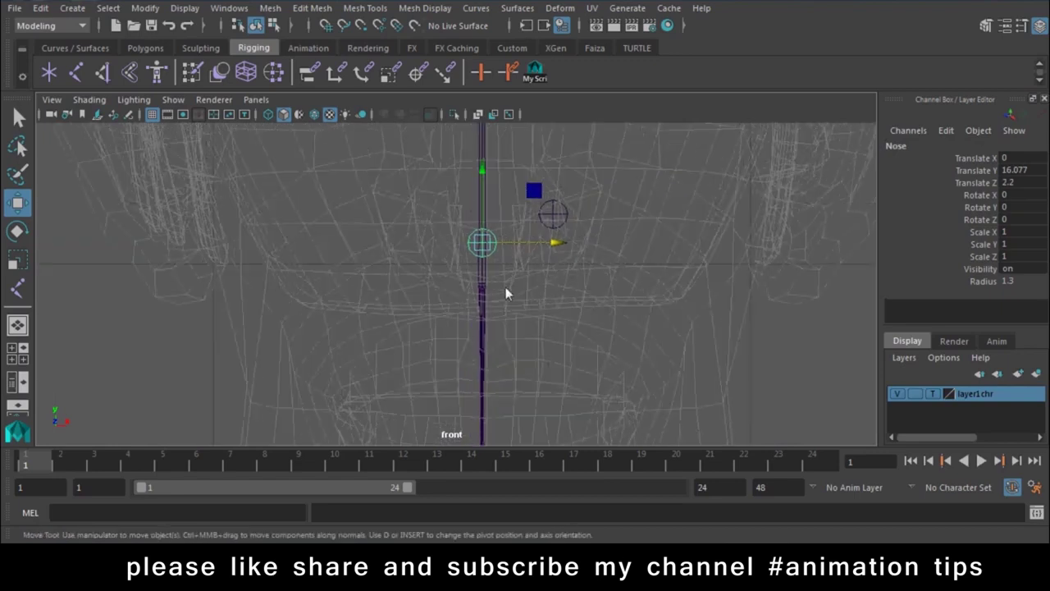
shift+click(483, 293)
drag(482, 170, 490, 287)
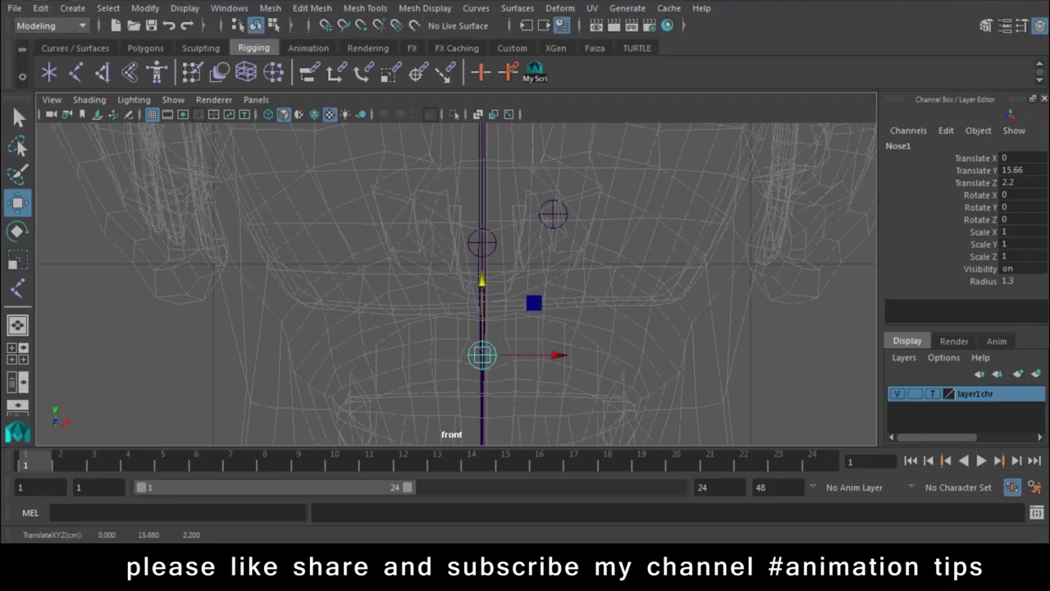
Rename the lip joint bewlips and shift a copy slightly right to X 0.195
double_click(911, 146)
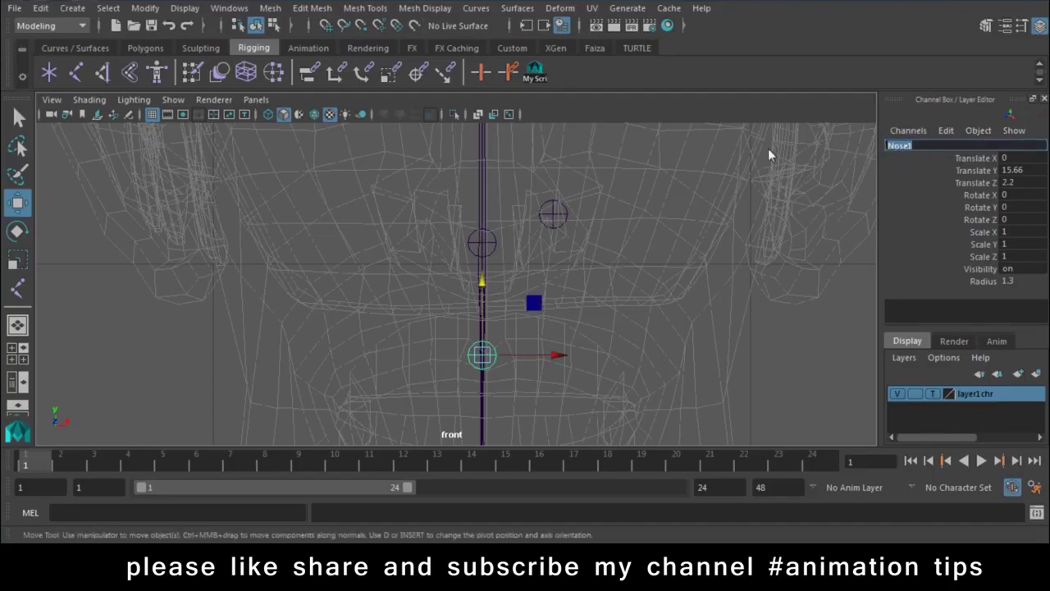
text(brow)
text(lips)
key(Return)
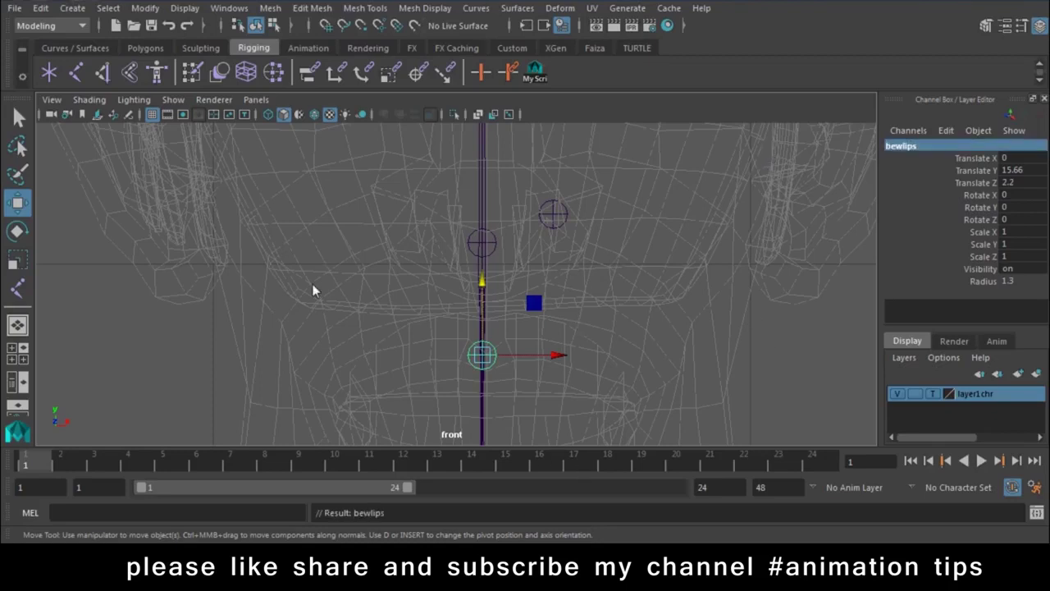
drag(480, 358, 534, 356)
mouse_move(573, 194)
alt+middle_down()
mouse_move(530, 159)
mouse_move(509, 270)
alt+middle_up()
Rename the first two eyebrow joints L_eyebrow1 and L_eyebrow2
click(510, 272)
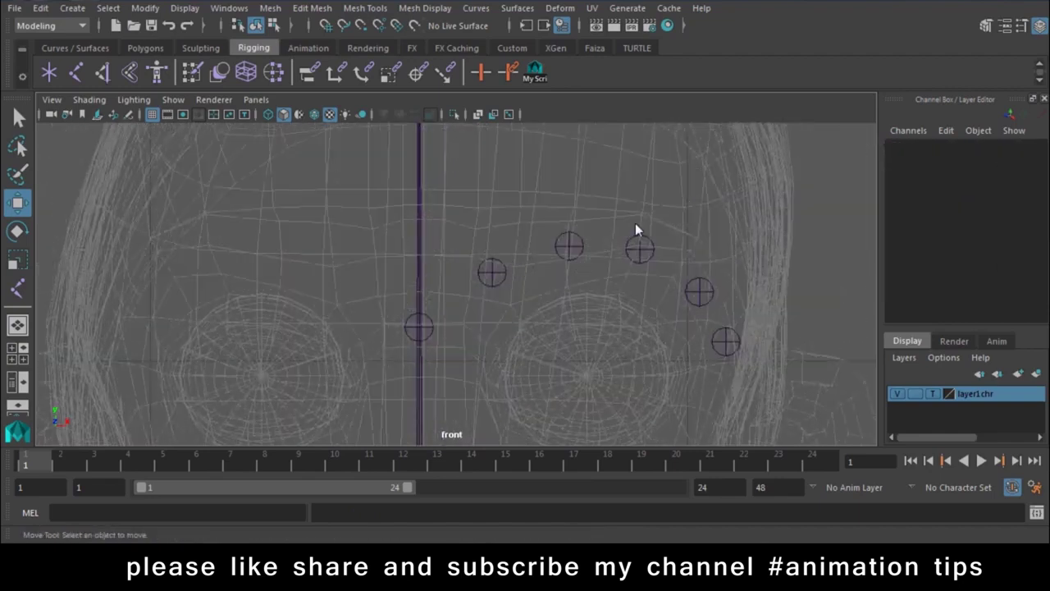
drag(482, 276, 508, 305)
double_click(915, 145)
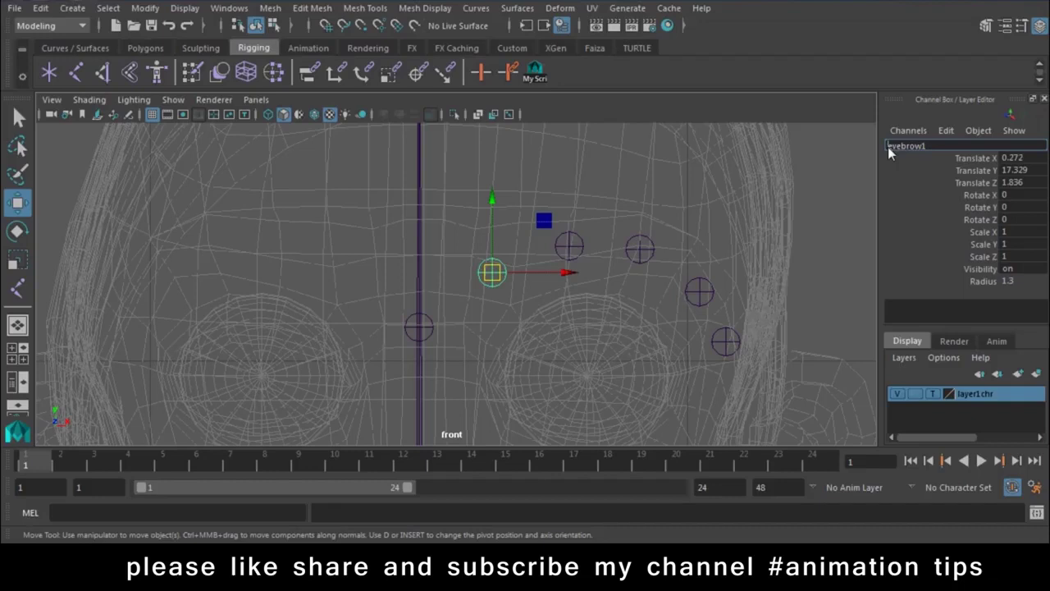
text(l_)
click(569, 246)
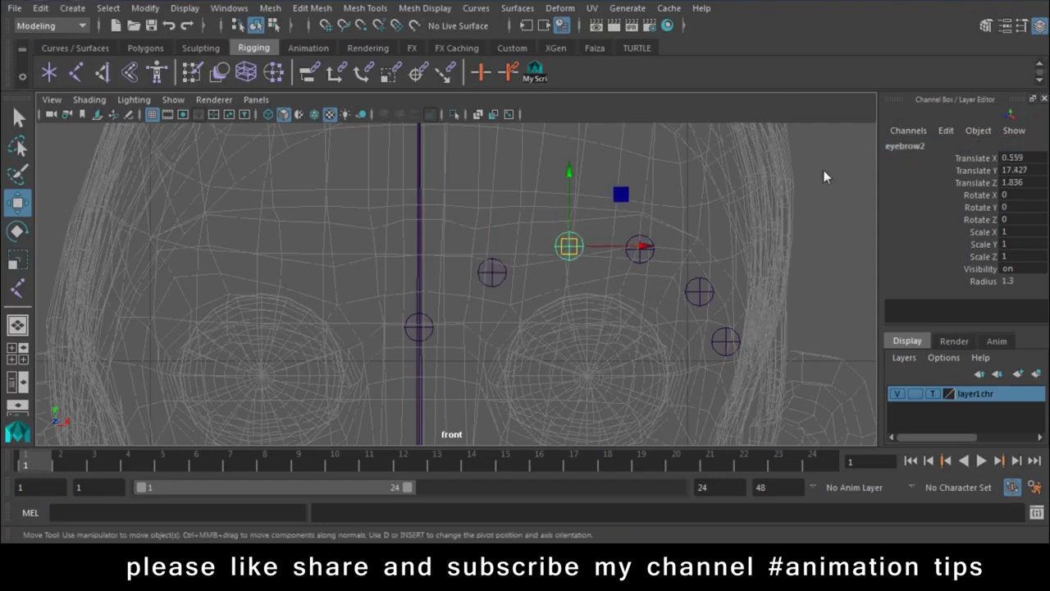
double_click(937, 145)
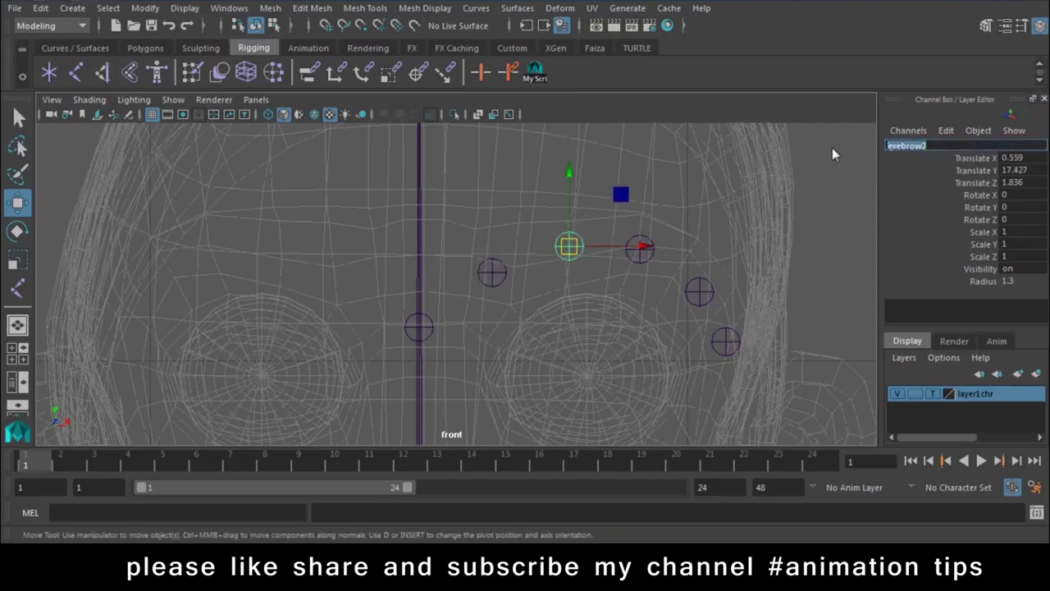
text(r_eyebrow1)
key(BackSpace)
text(2)
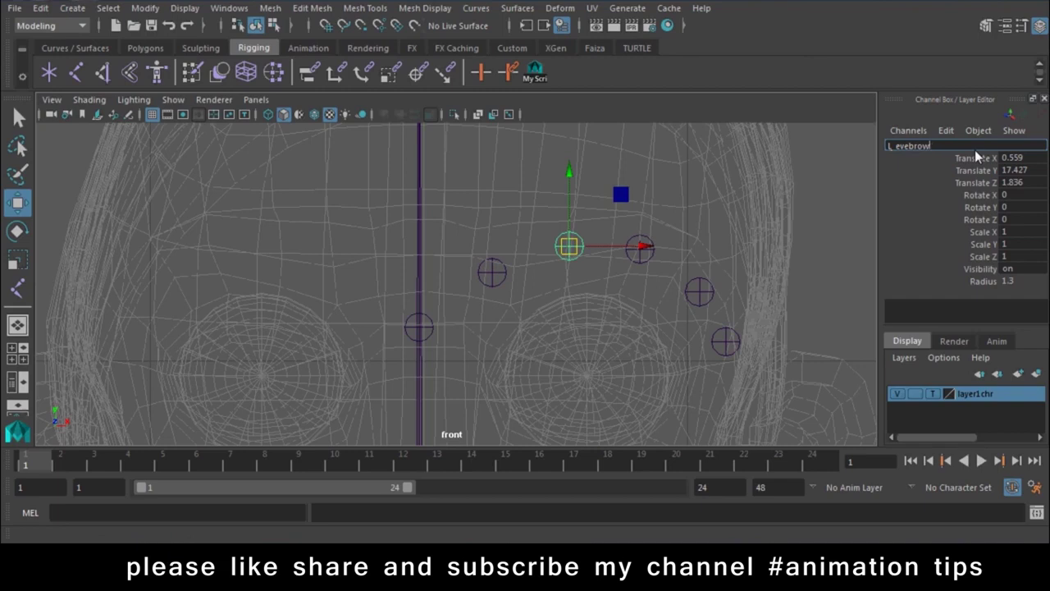
key(Return)
Rename the third and fourth eyebrow joints L_eyebrow3 and L_eyebrow4
click(640, 248)
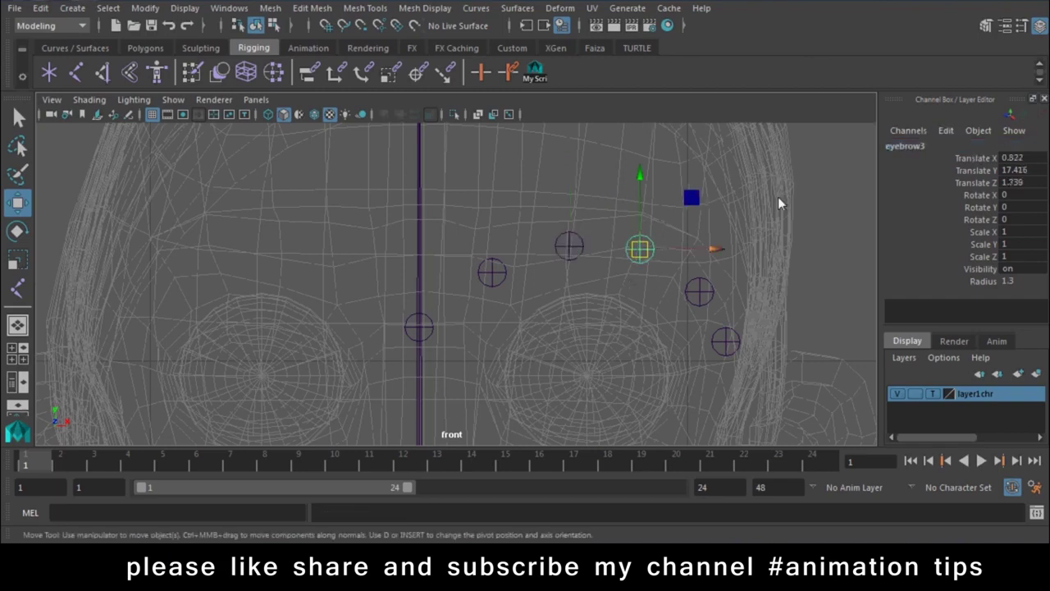
double_click(933, 146)
text(L_eyebrow)
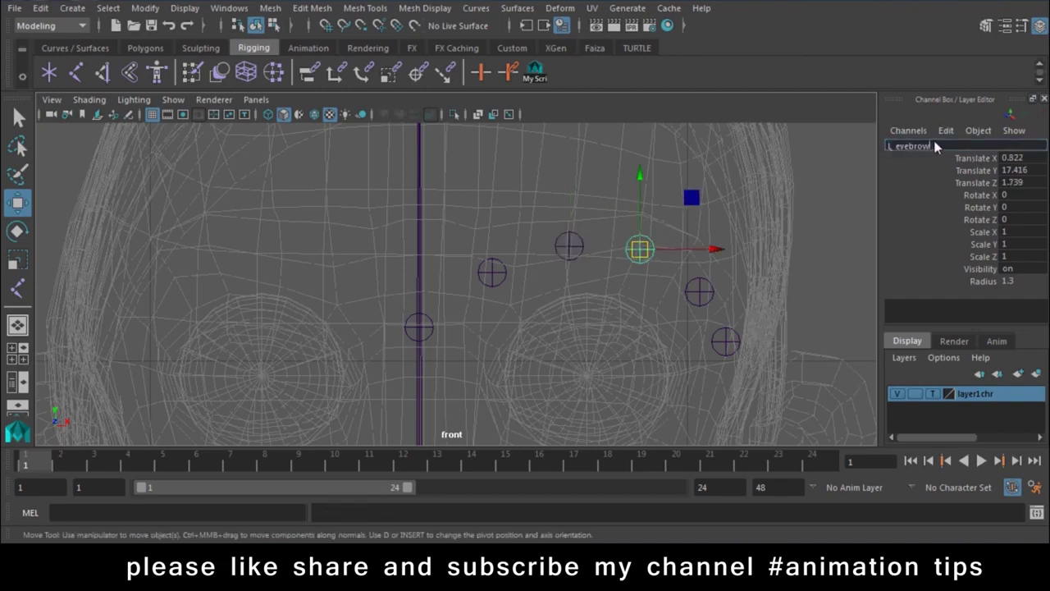
text(3)
key(Return)
click(703, 290)
double_click(928, 148)
text(L_eyebrow)
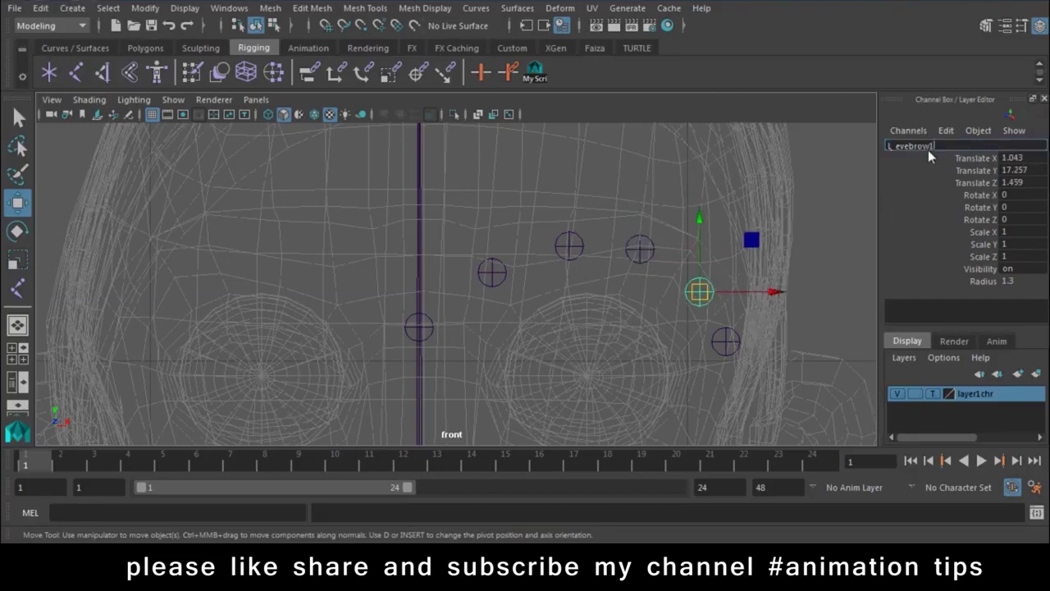
text(4)
key(Return)
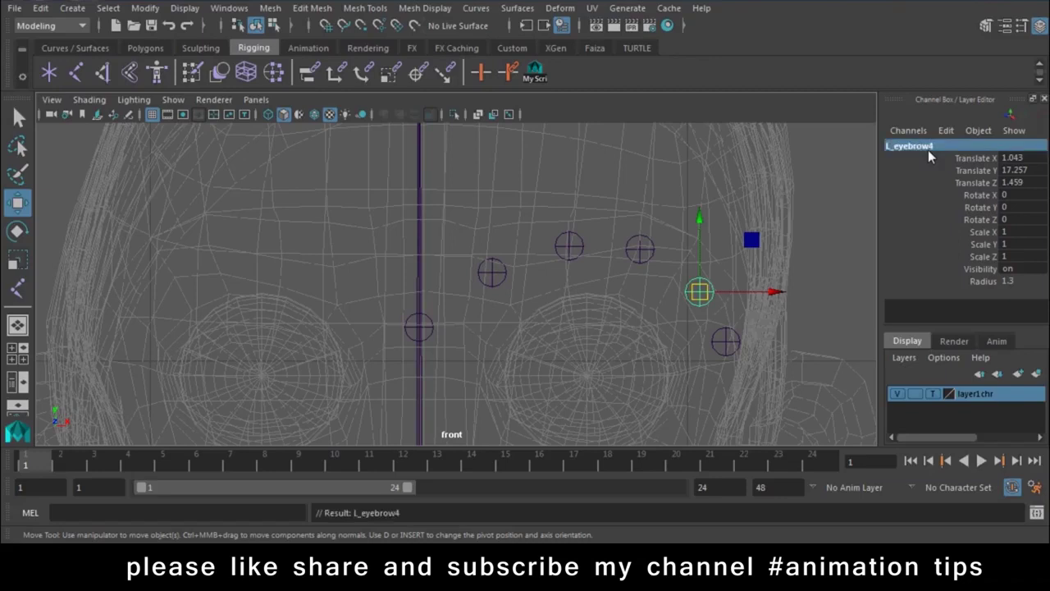
Rename the lowest eyebrow joint L_eyebrow5
click(725, 342)
double_click(935, 146)
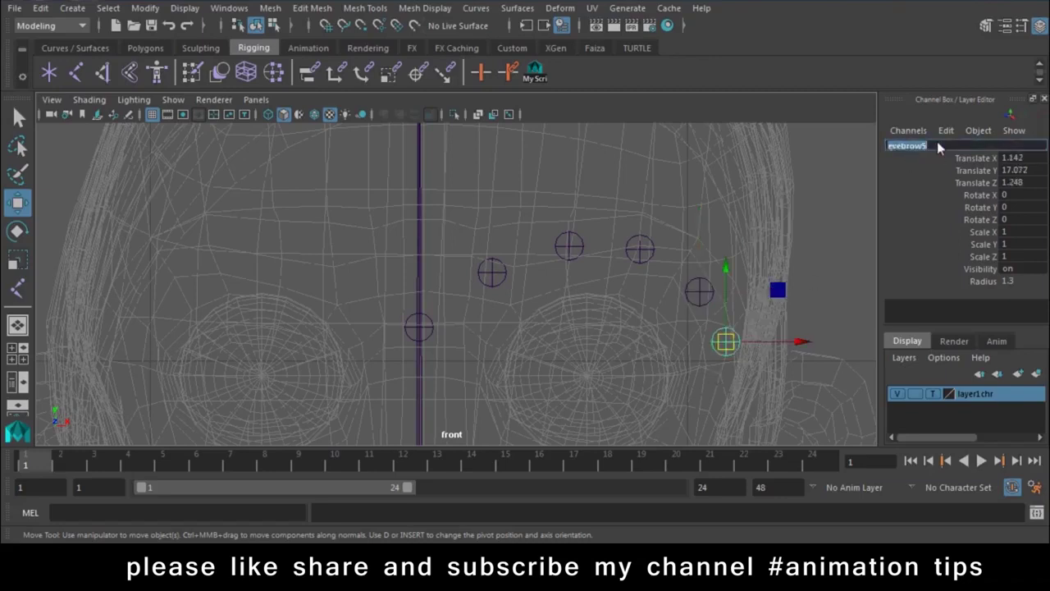
text(L_eyebrow5)
key(Return)
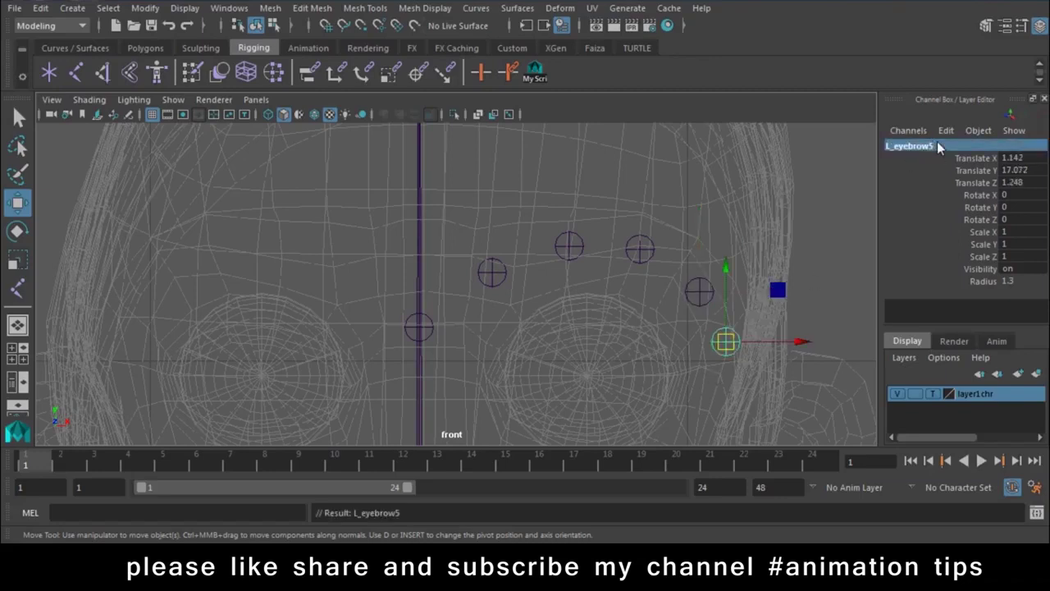
alt+drag(590, 235, 537, 306)
Rename the bewlips1 joint to L_lips1
mouse_move(538, 358)
alt+mouse_down()
mouse_move(518, 284)
mouse_move(590, 309)
mouse_move(549, 324)
alt+mouse_up()
click(549, 320)
double_click(906, 147)
drag(893, 149, 869, 149)
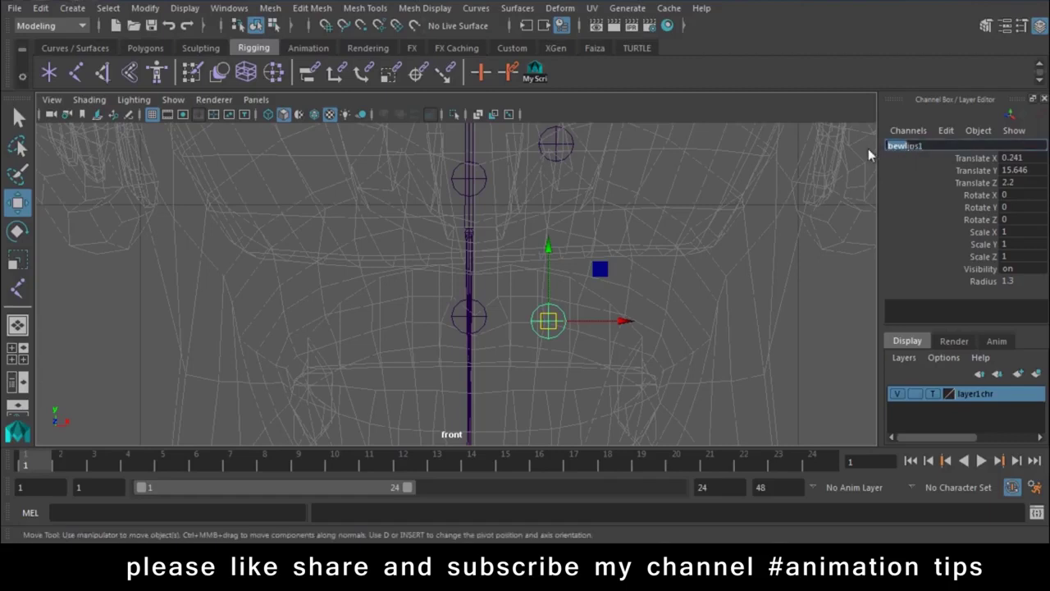
text(L_l)
click(580, 353)
Duplicate L_lips1 and place copies down around the left side of the mouth
alt+middle_drag(580, 353, 555, 243)
click(506, 281)
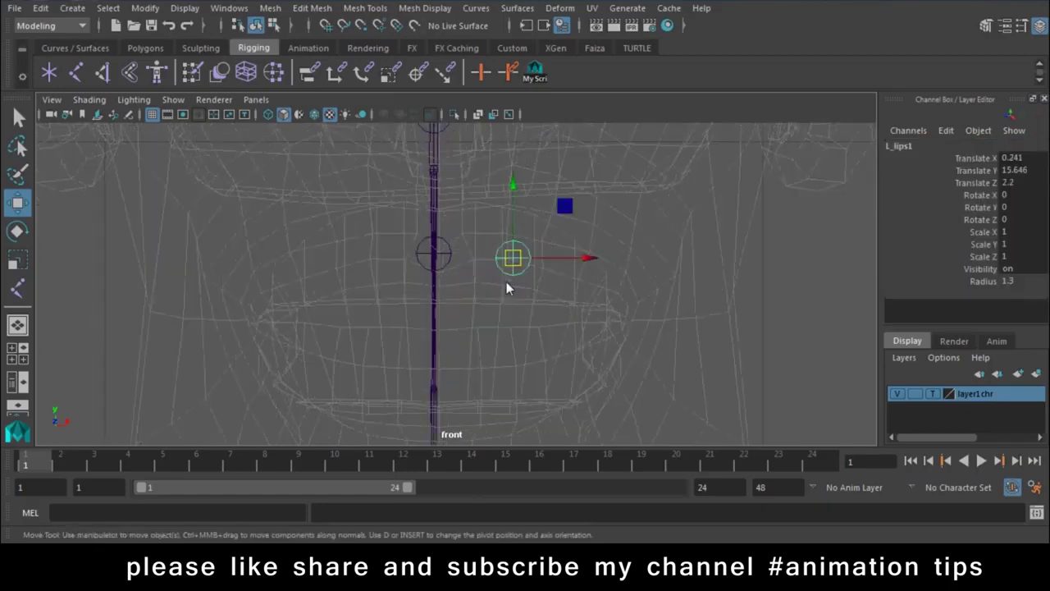
key(ctrl+d)
mouse_move(517, 262)
mouse_down()
mouse_move(577, 282)
mouse_move(619, 328)
mouse_move(574, 377)
mouse_move(507, 388)
mouse_up()
key(ctrl+d)
key(ctrl+d)
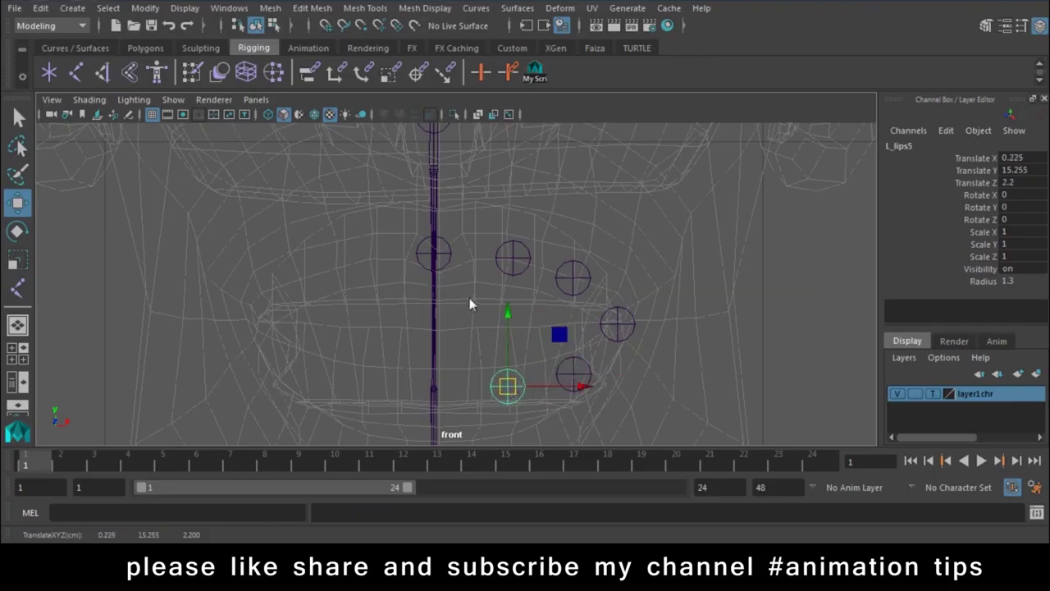
Name the upper centre lip joint u_bewlips and duplicate it as D_bewlips1 at the lower lip centre
click(434, 255)
double_click(889, 146)
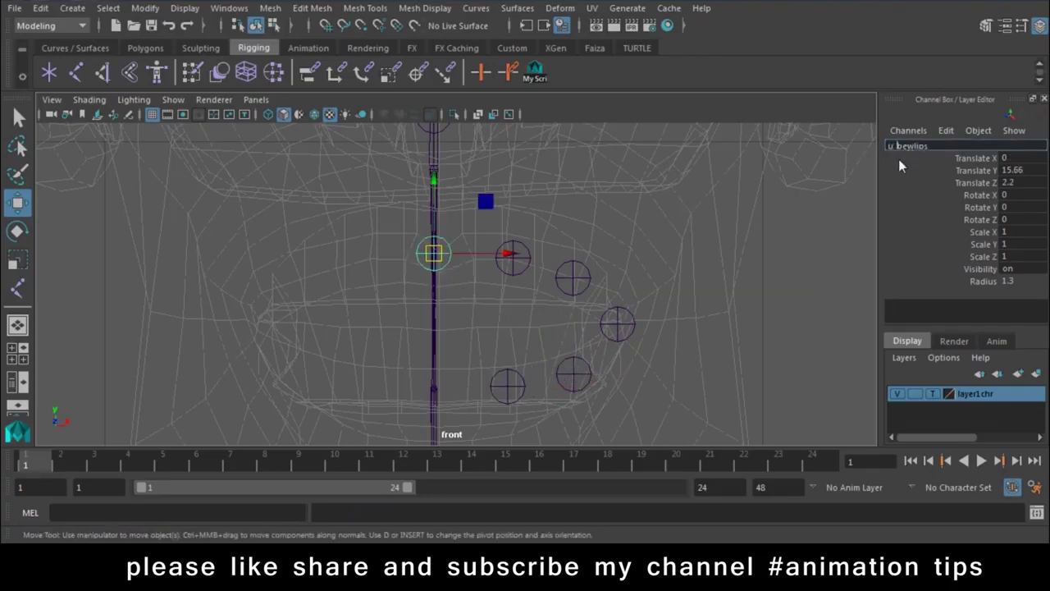
key(Return)
key(ctrl+d)
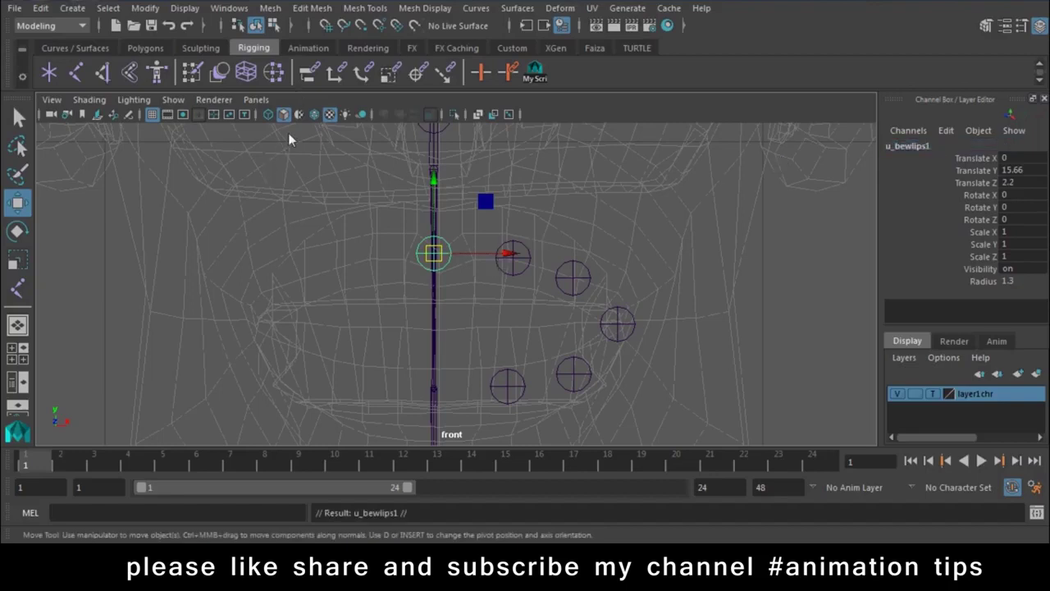
drag(440, 187, 440, 318)
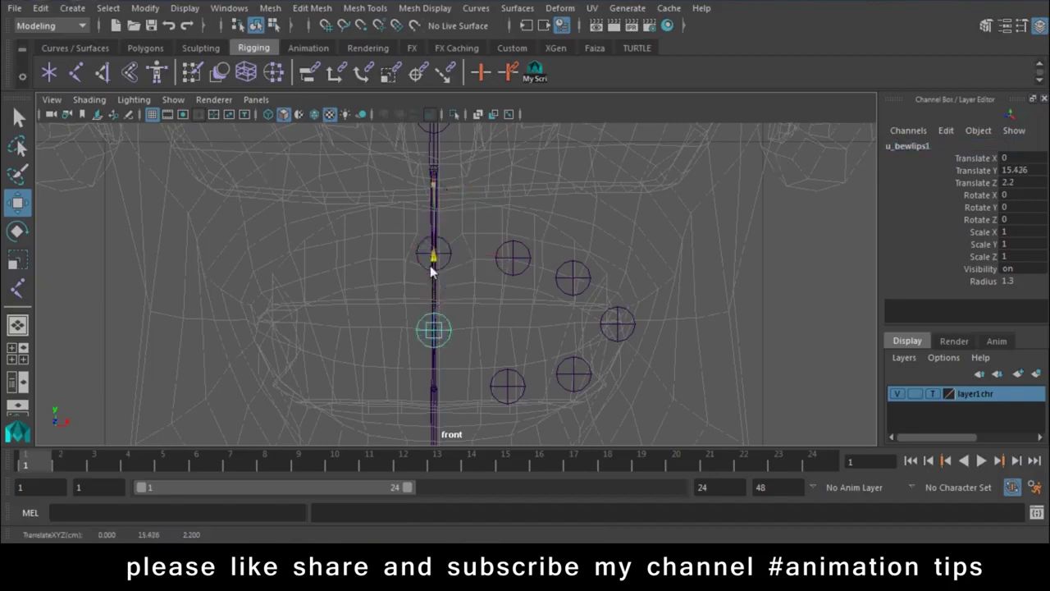
double_click(889, 146)
drag(893, 148, 881, 148)
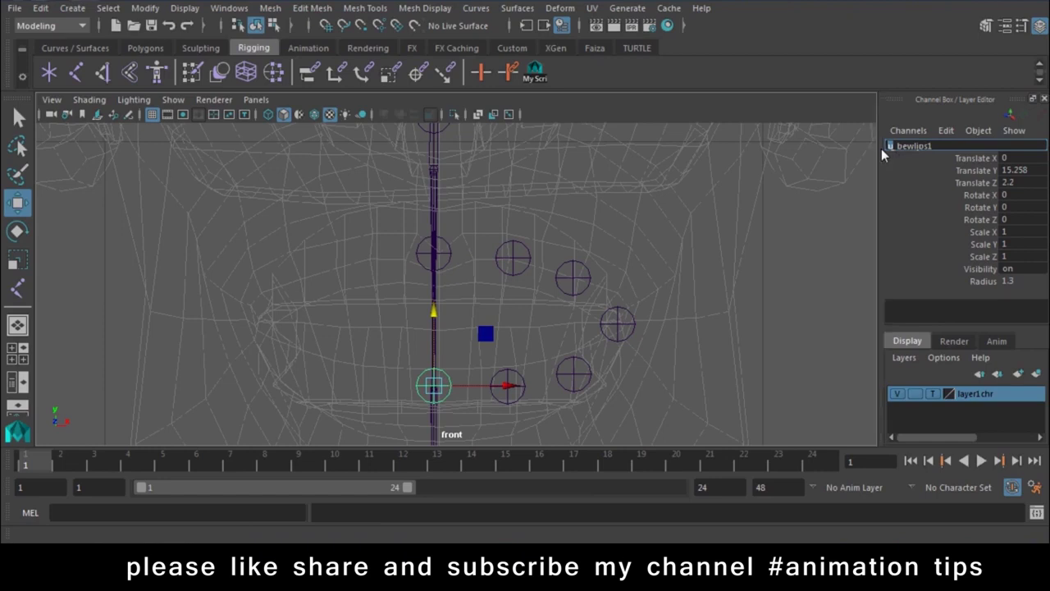
text(D)
key(Return)
drag(434, 321, 444, 297)
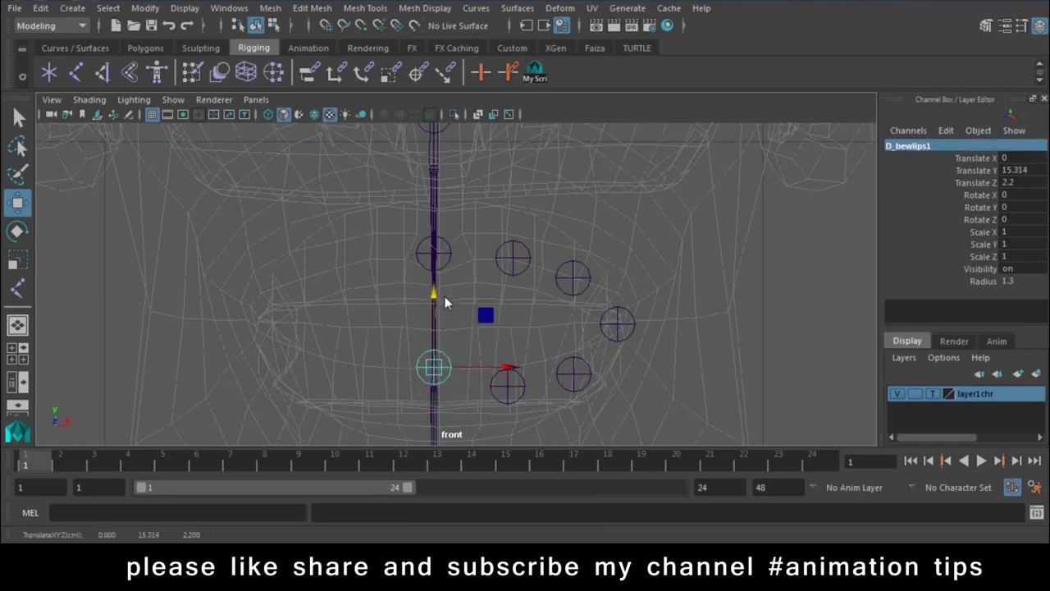
click(933, 395)
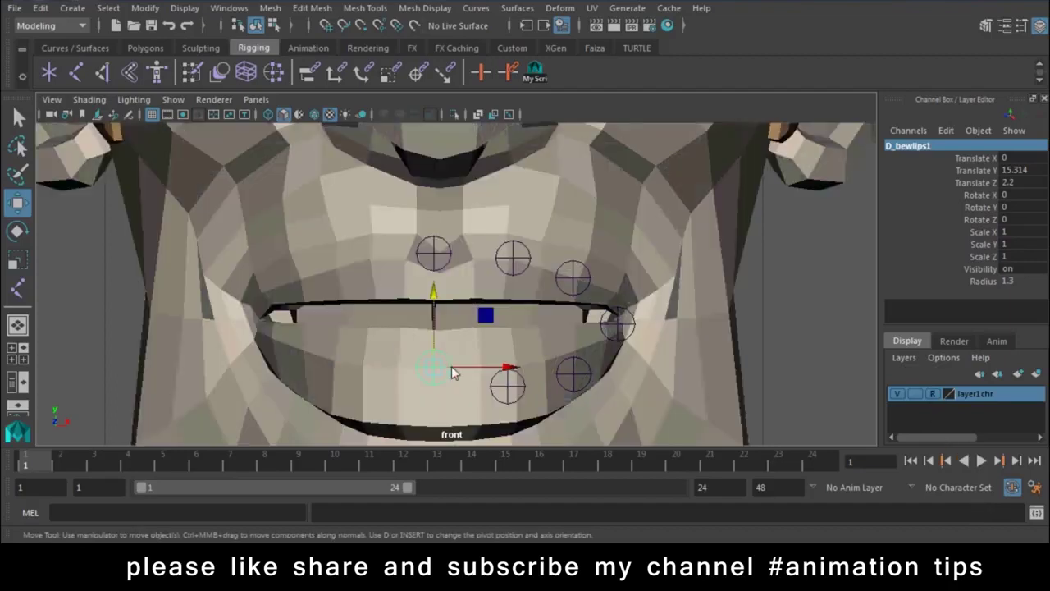
Adjust the heights of D_bewlips1, the middle lower lip joint and L_lips4 along the lip line
mouse_move(436, 298)
mouse_down()
mouse_move(439, 322)
mouse_move(439, 312)
mouse_up()
click(507, 393)
drag(506, 391, 507, 380)
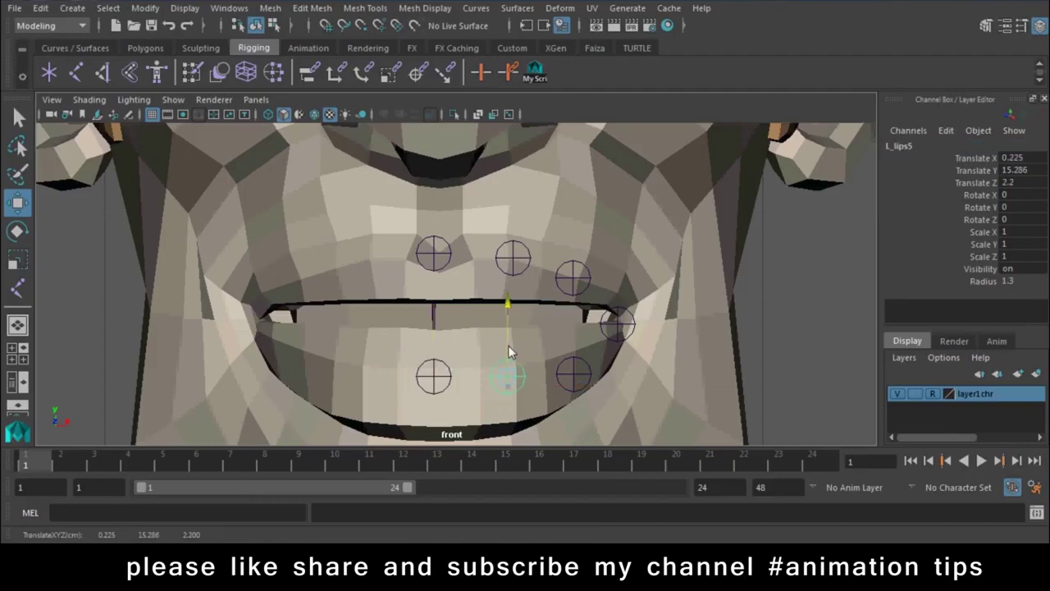
click(571, 387)
drag(574, 389, 574, 373)
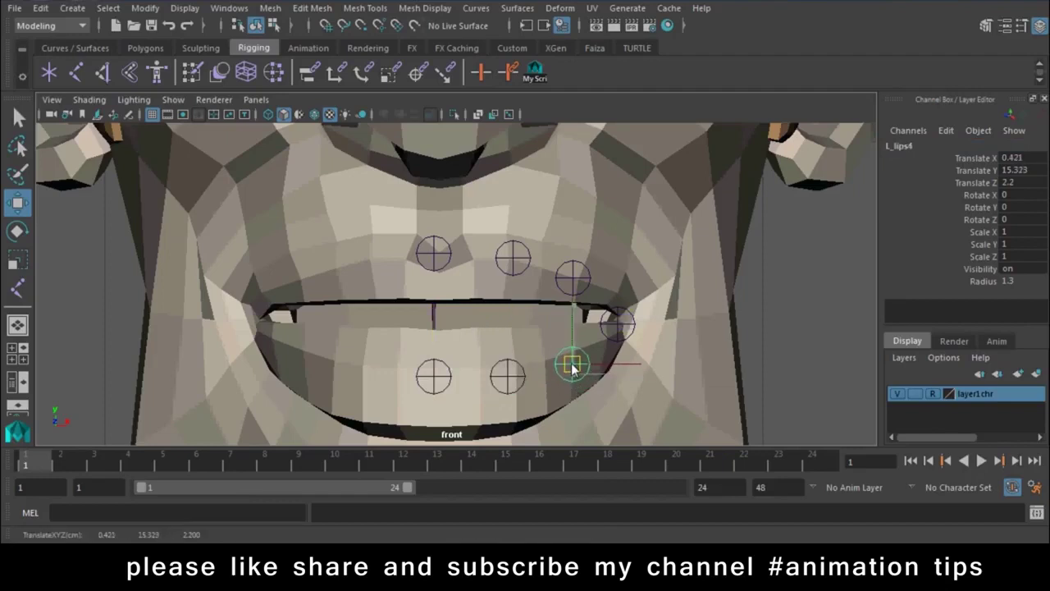
click(583, 281)
click(617, 324)
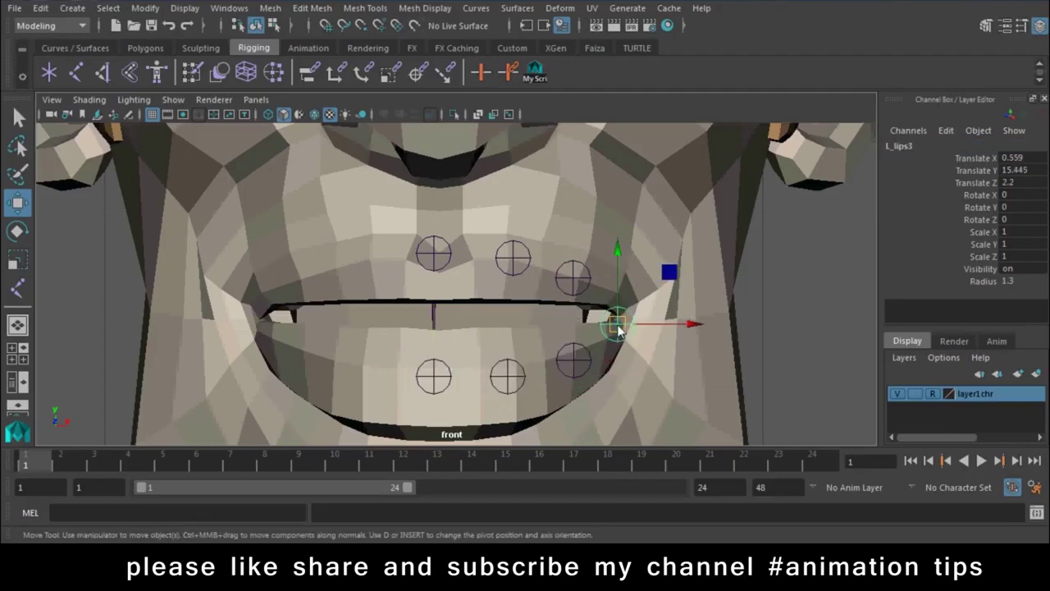
From a side profile, push D_bewlips1, L_lips2 and L_lips3 in depth onto the lip surface
key(space)
key(space)
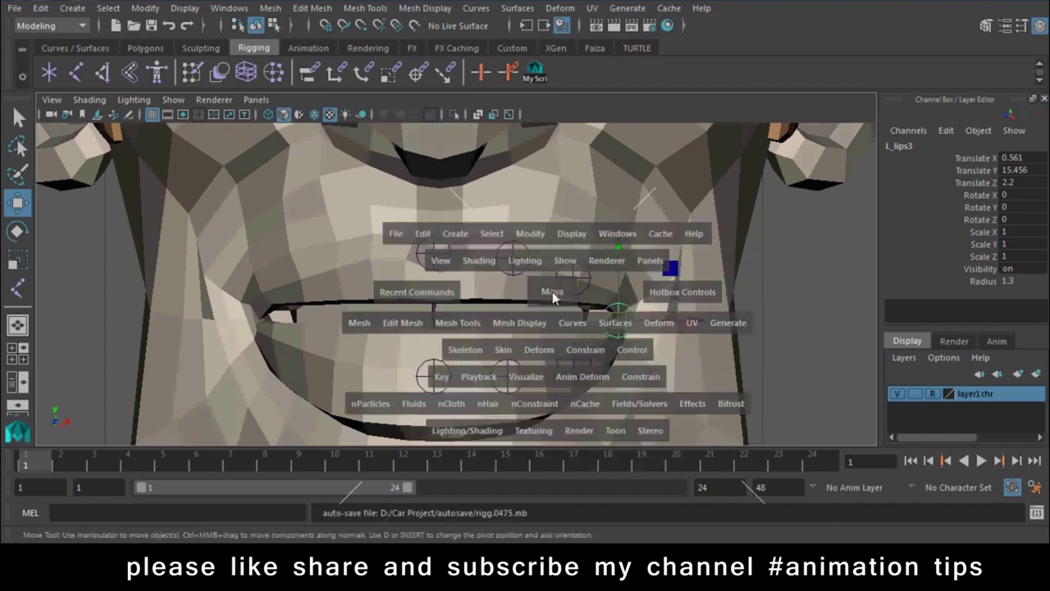
scroll(552, 292, down, 5)
mouse_move(562, 259)
alt+mouse_down()
mouse_move(369, 345)
mouse_move(343, 248)
alt+mouse_up()
mouse_move(343, 248)
alt+right_down()
mouse_move(382, 410)
mouse_move(495, 412)
alt+right_up()
mouse_move(375, 411)
mouse_down()
mouse_move(304, 362)
mouse_move(373, 387)
mouse_move(489, 364)
mouse_move(442, 384)
mouse_up()
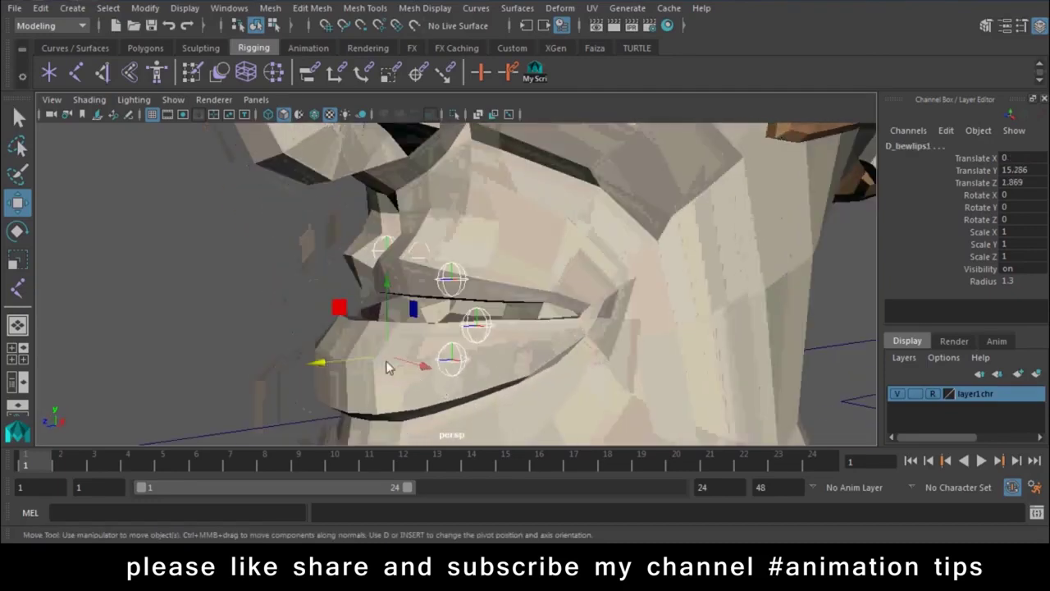
drag(313, 364, 321, 375)
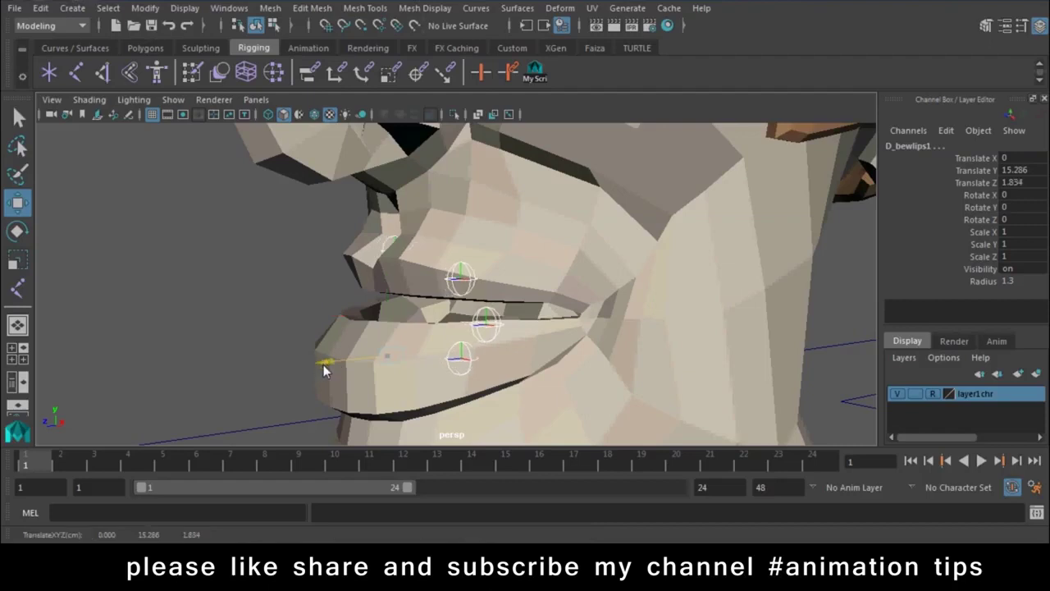
click(457, 279)
drag(407, 285, 417, 289)
click(482, 326)
drag(420, 331, 522, 340)
click(462, 373)
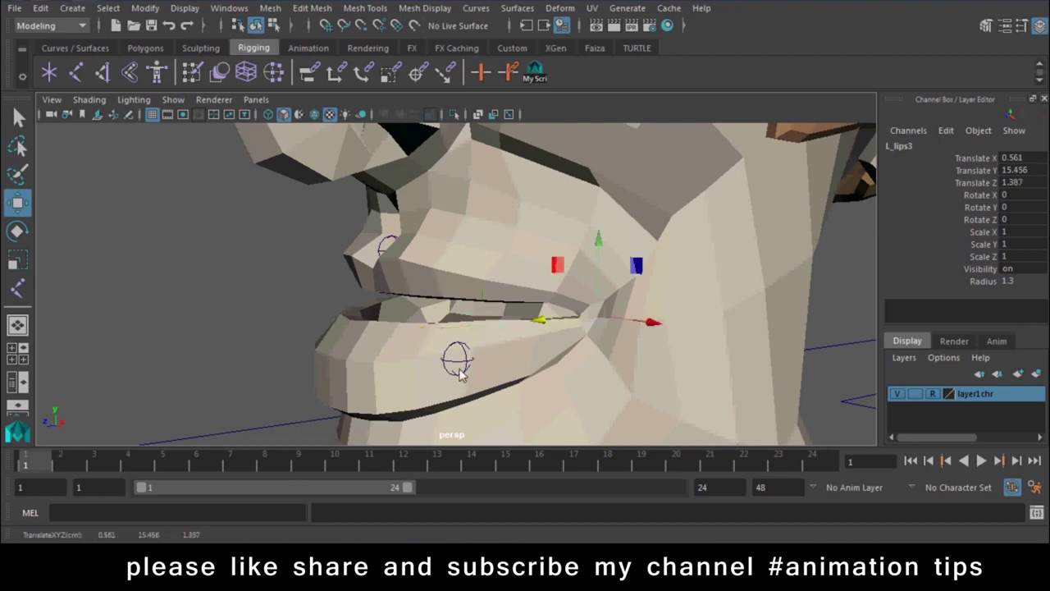
Refine the depth of L_lips1, D_bewlips1 and the other lower lip joints
mouse_move(444, 360)
alt+mouse_down()
mouse_move(462, 367)
mouse_move(427, 371)
mouse_move(367, 316)
alt+mouse_up()
click(459, 365)
drag(439, 389, 438, 389)
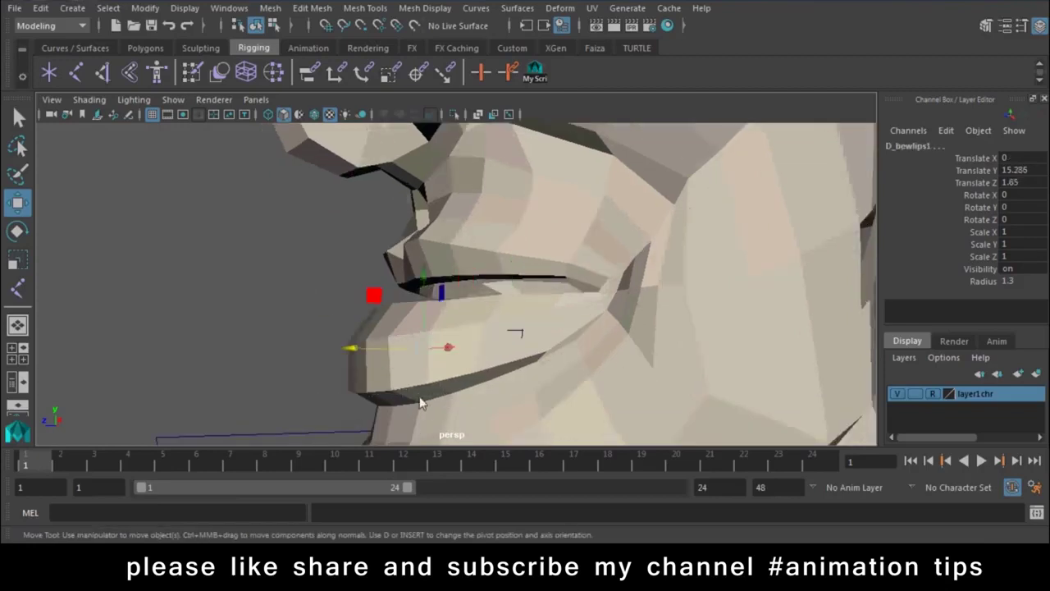
click(359, 352)
drag(274, 352, 425, 393)
drag(455, 271, 348, 419)
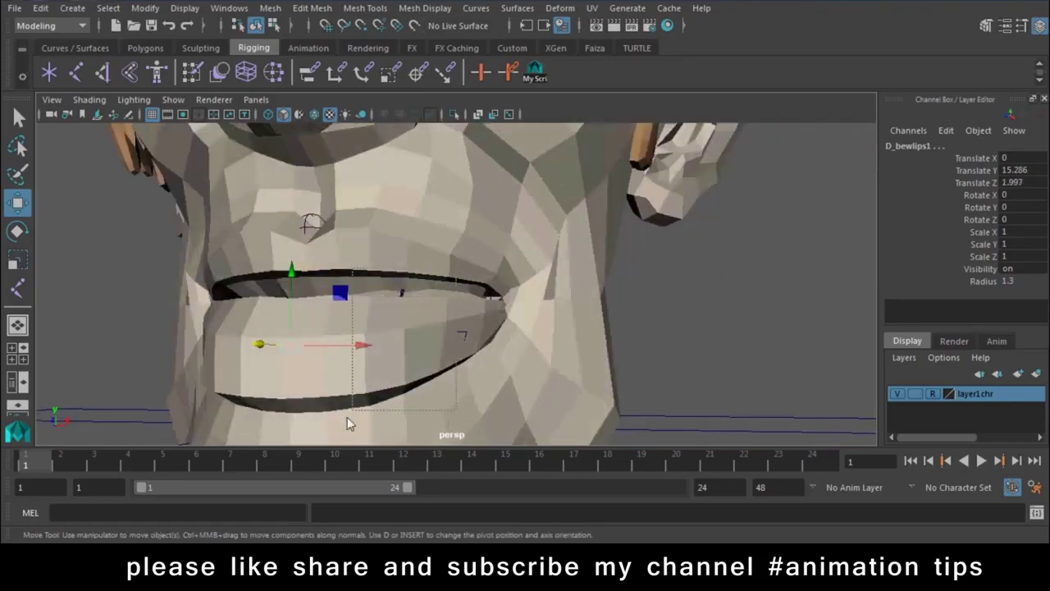
alt+drag(282, 399, 287, 352)
drag(247, 301, 254, 307)
Switch to textured shading, reset layer1chr's display type and hide the character mesh
key(4)
mouse_move(392, 331)
alt+mouse_down()
mouse_move(348, 272)
mouse_move(272, 351)
mouse_move(436, 388)
mouse_move(381, 368)
alt+mouse_up()
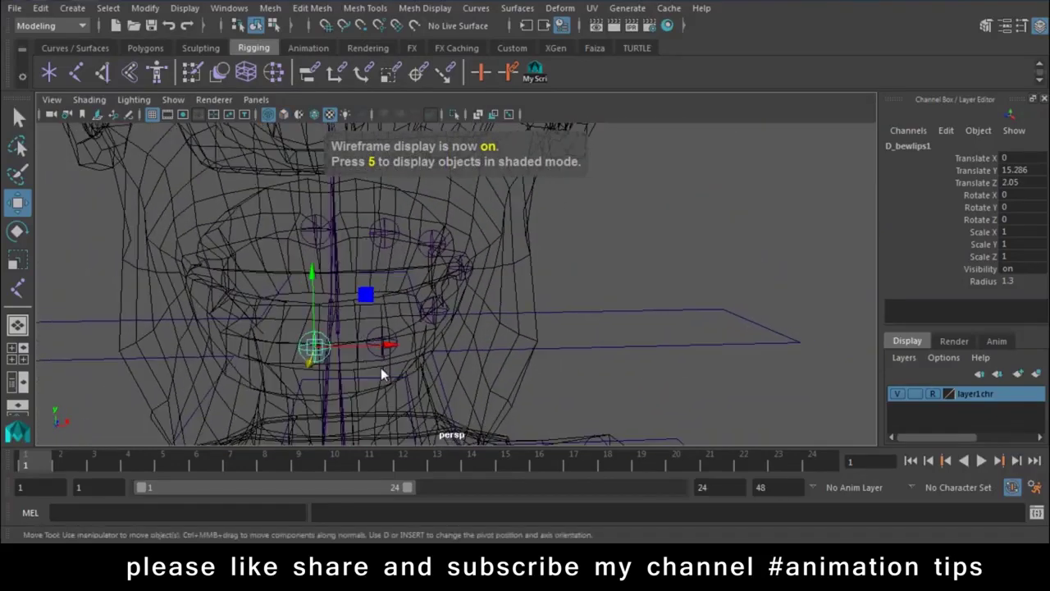
key(6)
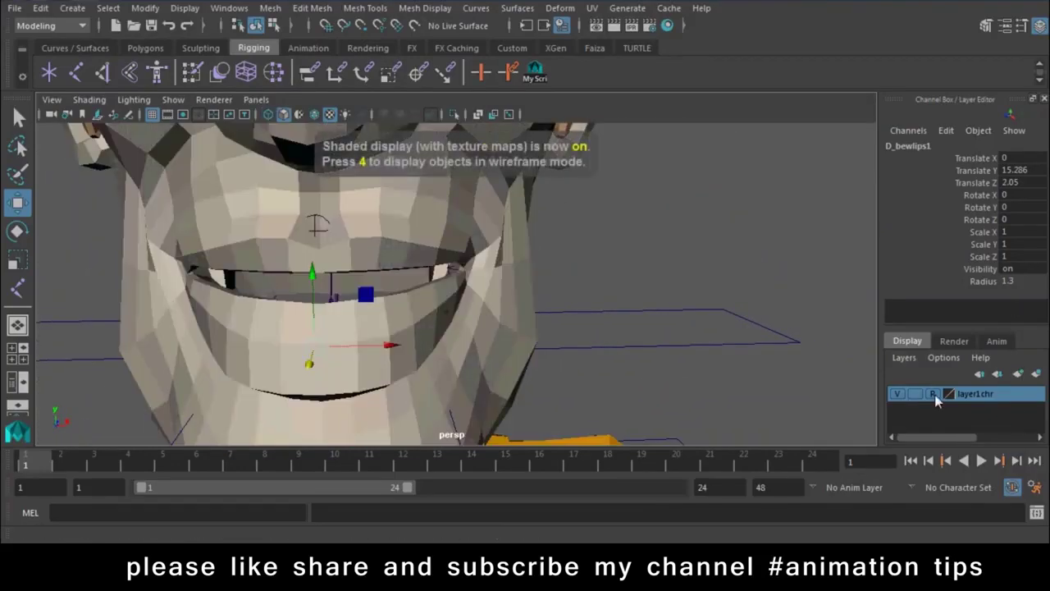
click(932, 393)
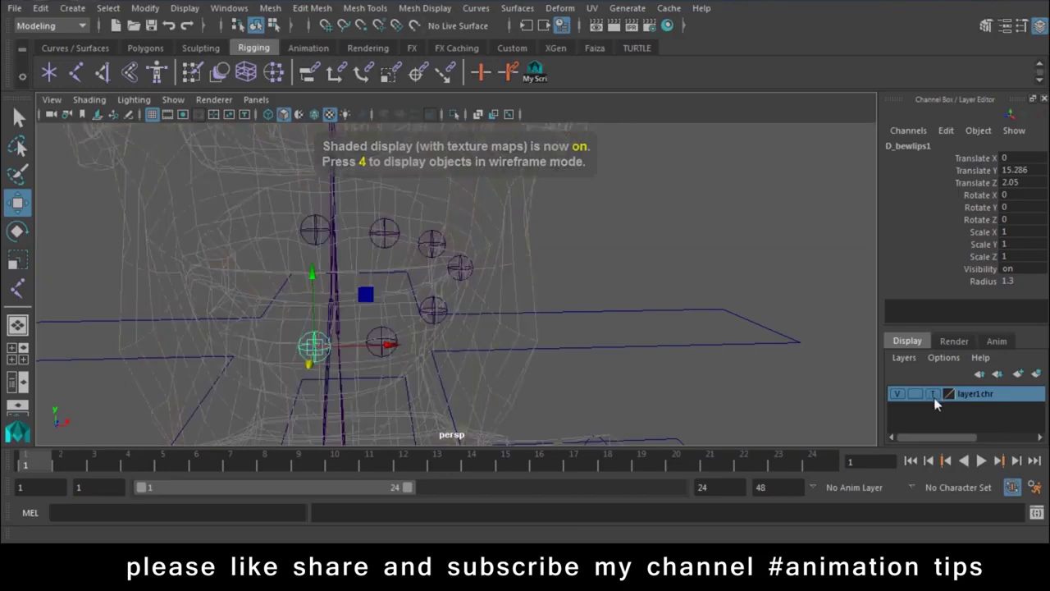
click(933, 394)
click(897, 393)
mouse_move(678, 318)
alt+mouse_down()
mouse_move(539, 307)
mouse_move(383, 273)
mouse_move(491, 288)
mouse_move(418, 321)
mouse_move(439, 344)
alt+mouse_up()
Duplicate the Nose joint, move the copy sideways along X, and rename it facial_connector
key(ctrl+d)
mouse_move(349, 300)
mouse_down()
mouse_move(459, 299)
mouse_move(452, 289)
mouse_up()
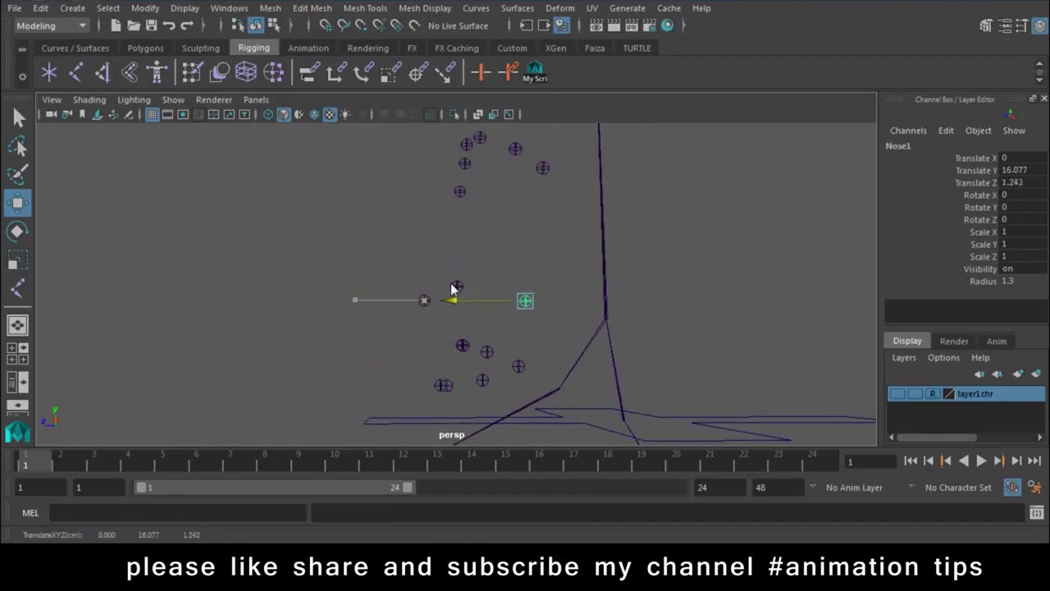
double_click(897, 146)
text(facial_)
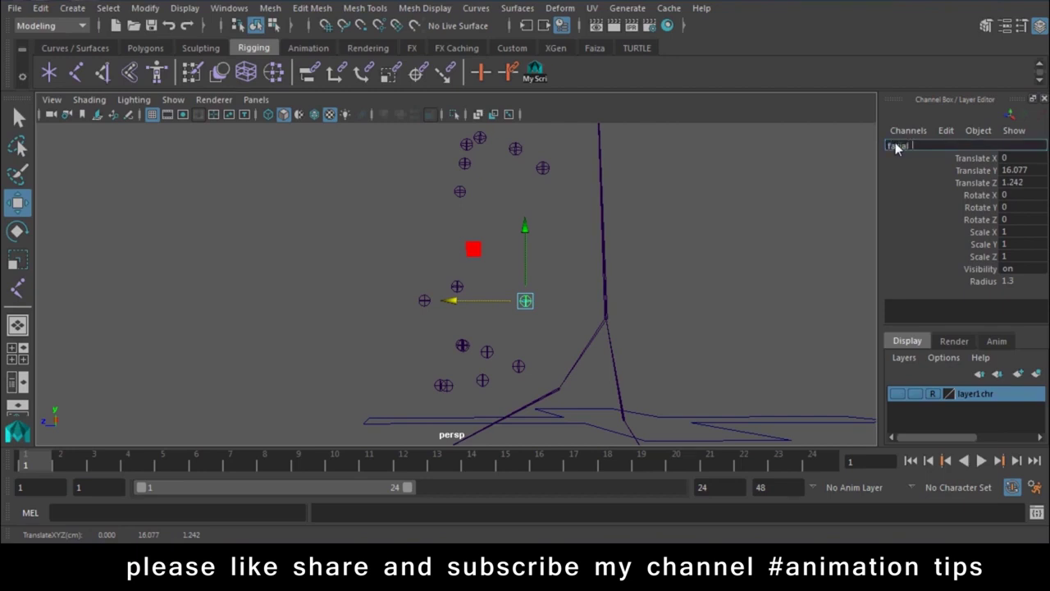
text(connector)
key(Return)
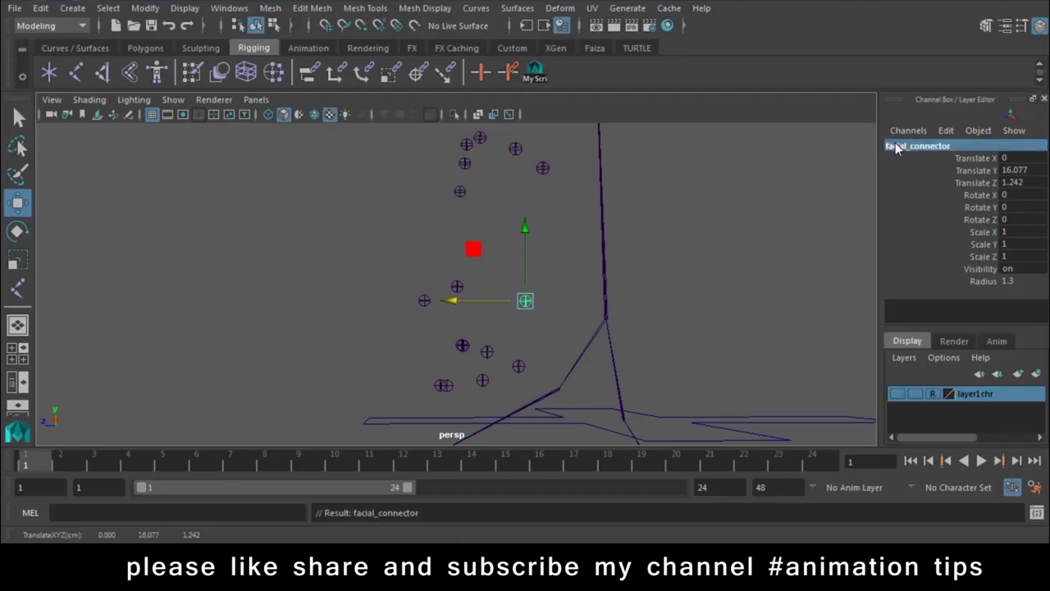
alt+drag(493, 331, 592, 273)
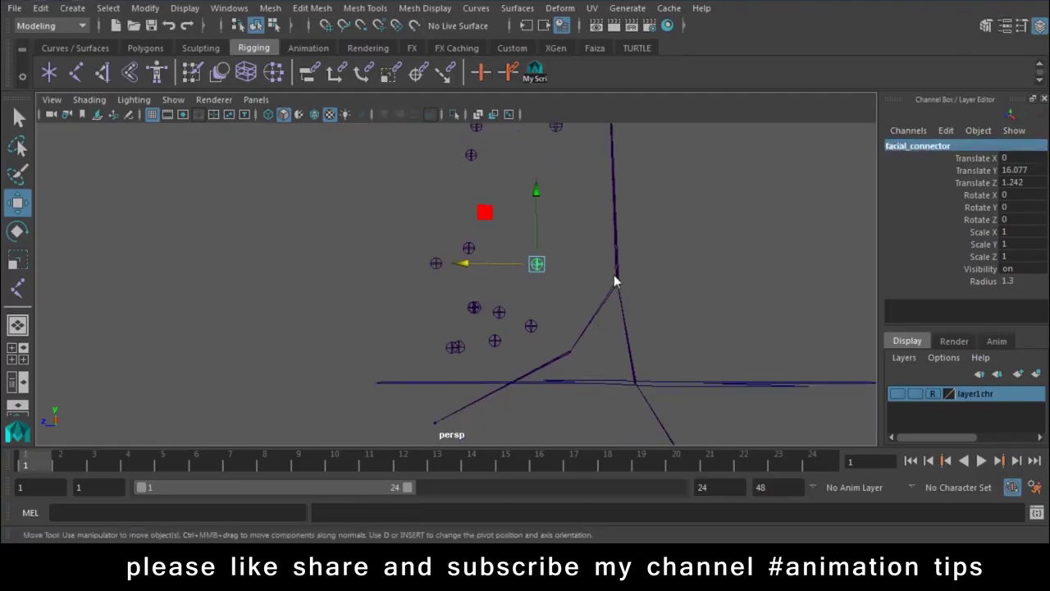
Select the eyebrow, lip and other facial joints, then facial_connector last, and parent them
click(615, 278)
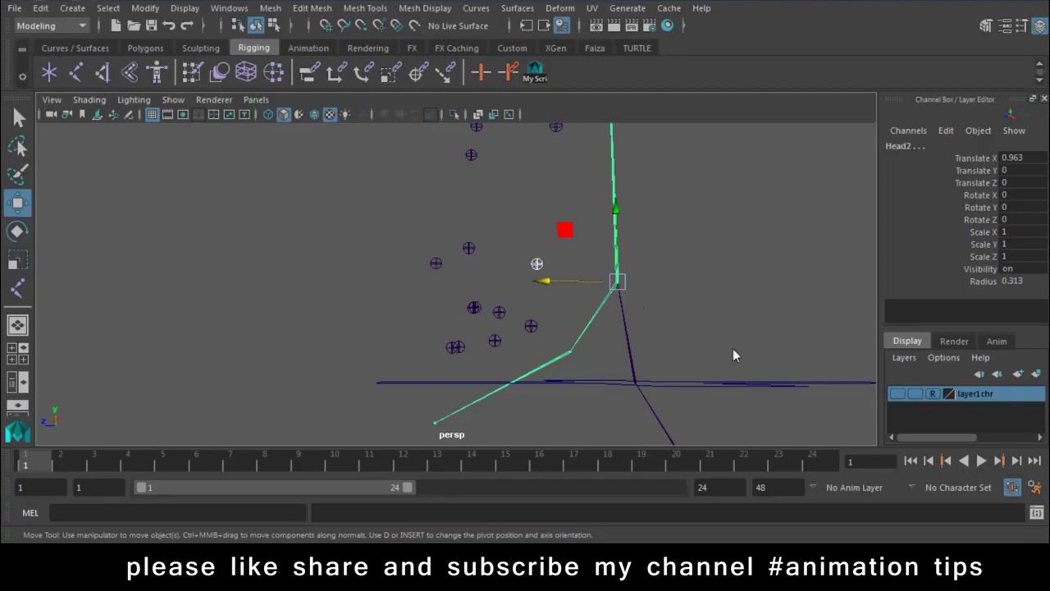
key(p)
click(701, 293)
mouse_move(522, 331)
alt+mouse_down()
mouse_move(469, 277)
mouse_move(459, 150)
alt+mouse_up()
drag(545, 238, 545, 239)
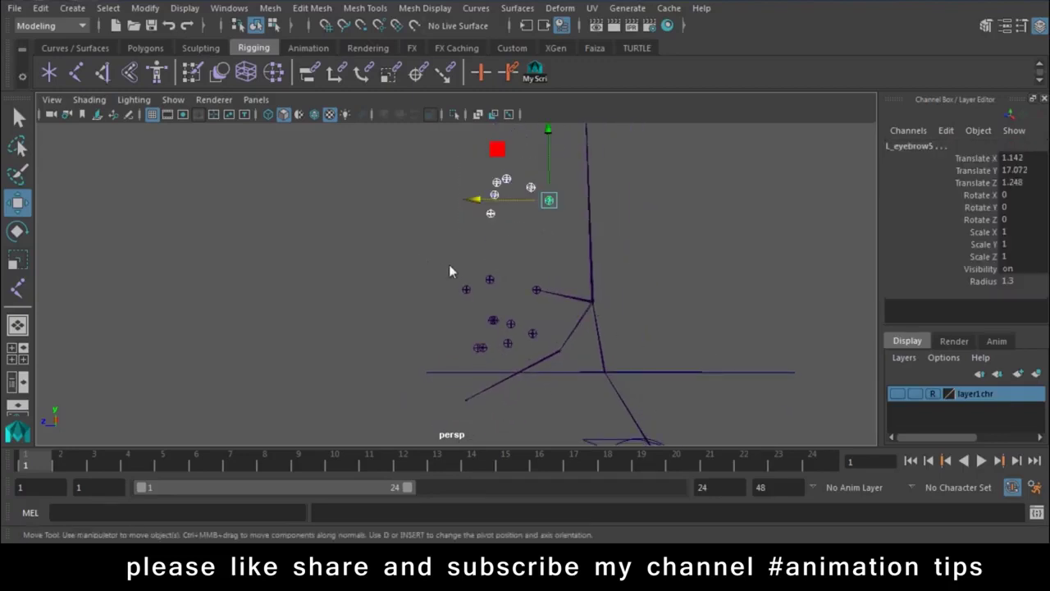
drag(473, 352, 475, 349)
click(490, 279)
click(536, 291)
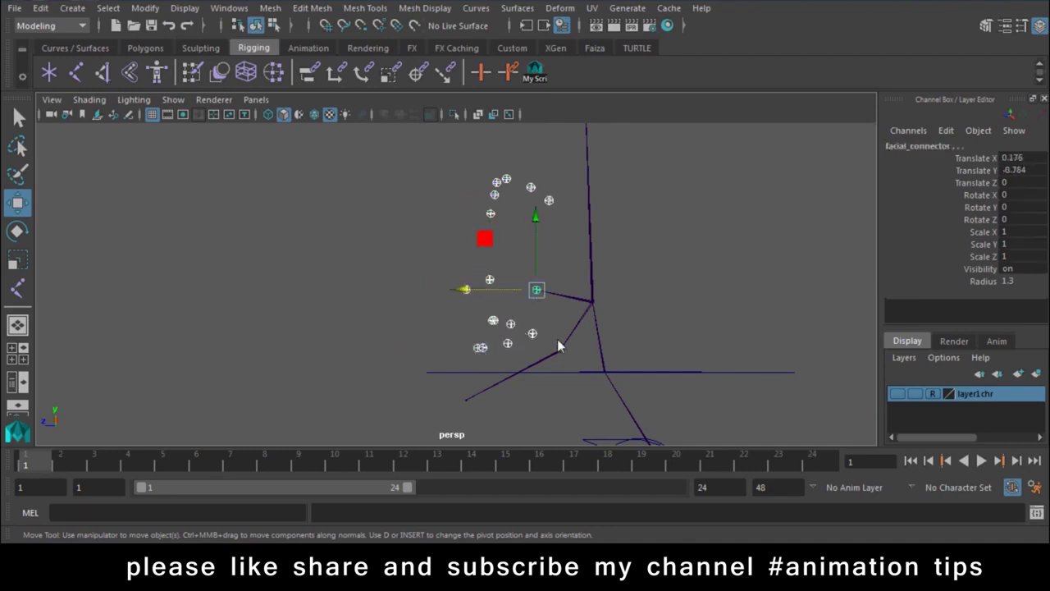
key(p)
Undo and reapply the parenting under facial_connector, then inspect the new bones
mouse_move(558, 341)
alt+mouse_down()
mouse_move(518, 368)
mouse_move(694, 376)
mouse_move(595, 355)
mouse_move(496, 356)
mouse_move(532, 345)
mouse_move(636, 431)
mouse_move(610, 315)
mouse_move(555, 282)
mouse_move(622, 300)
mouse_move(648, 254)
mouse_move(538, 291)
mouse_move(578, 320)
alt+mouse_up()
key(ctrl+z)
key(p)
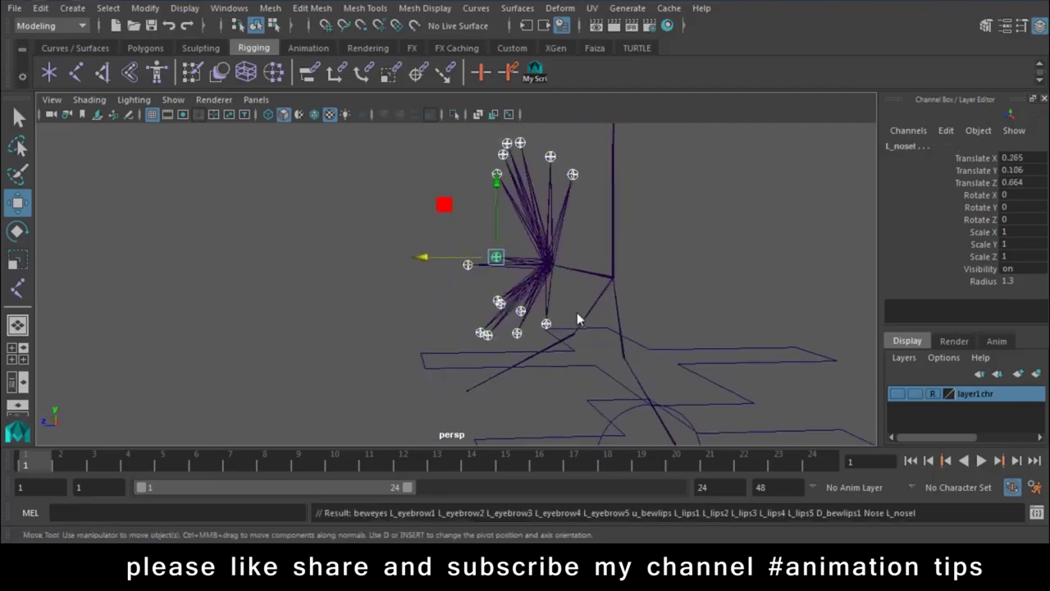
mouse_move(583, 297)
alt+mouse_down()
mouse_move(556, 358)
mouse_move(613, 351)
mouse_move(365, 343)
mouse_move(669, 392)
mouse_move(685, 334)
mouse_move(748, 323)
mouse_move(573, 346)
mouse_move(682, 359)
mouse_move(543, 257)
alt+mouse_up()
With L_eyebrow1 selected, switch to the Rigging menu set and bring up Skeleton > Mirror Joints options
click(497, 248)
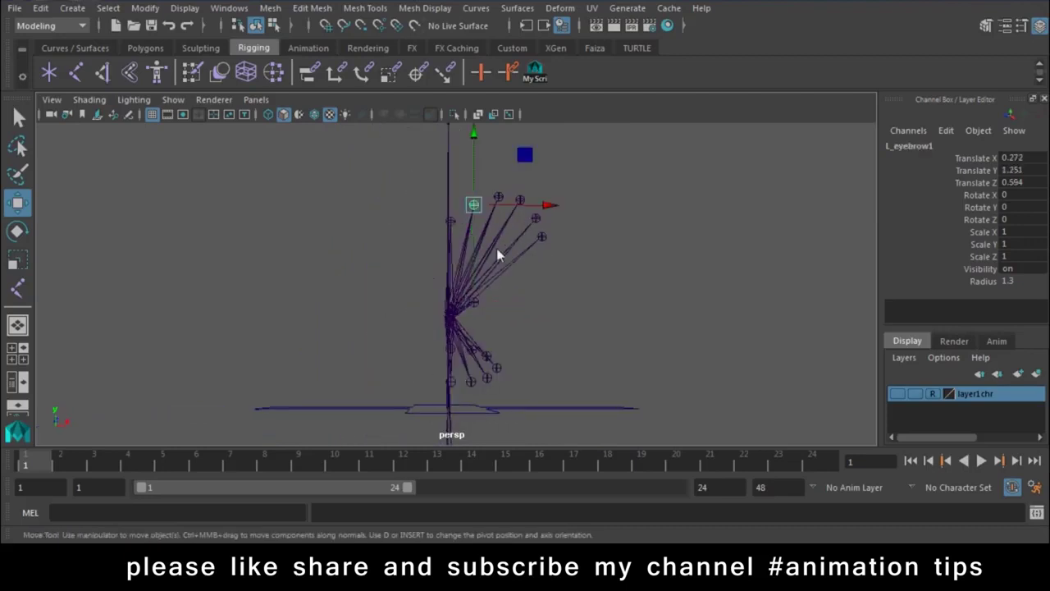
click(57, 26)
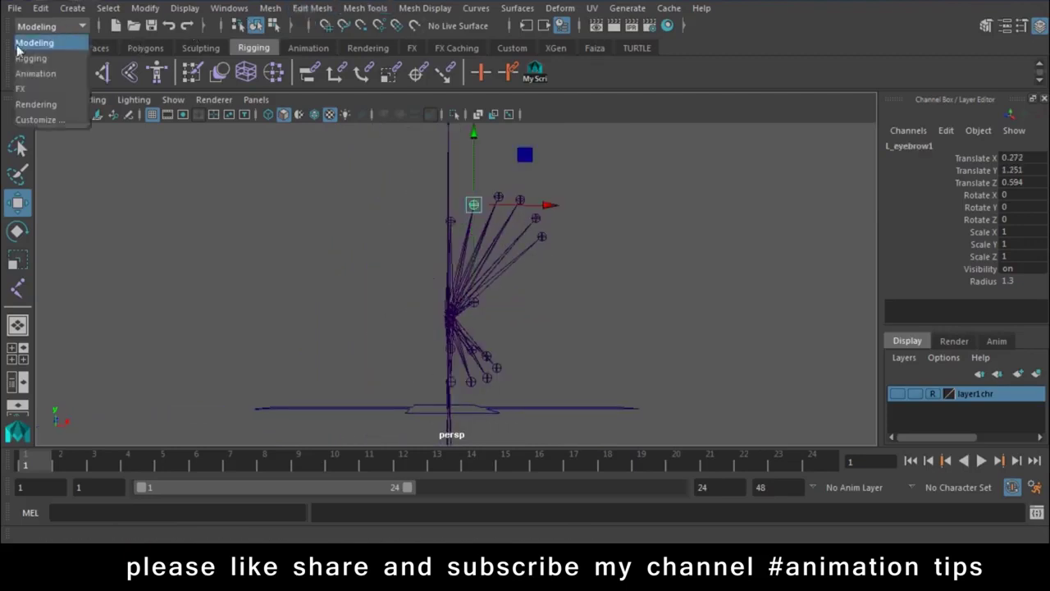
click(33, 55)
click(277, 8)
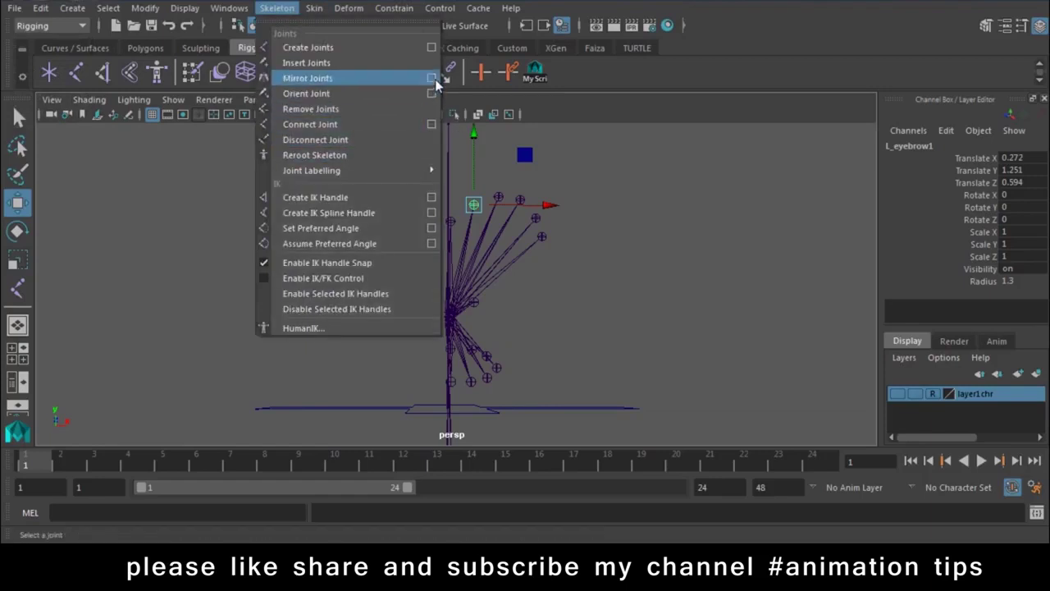
click(432, 78)
drag(588, 156, 806, 150)
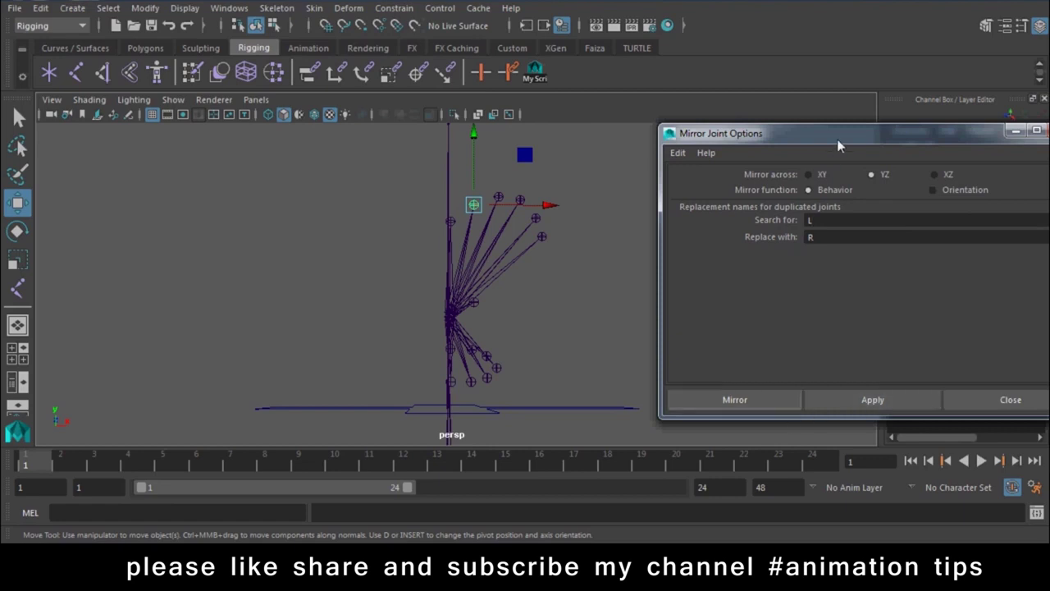
drag(837, 135, 863, 194)
Mirror L_eyebrow1, L_eyebrow2 and L_eyebrow3 across YZ into R_eyebrow copies
click(890, 458)
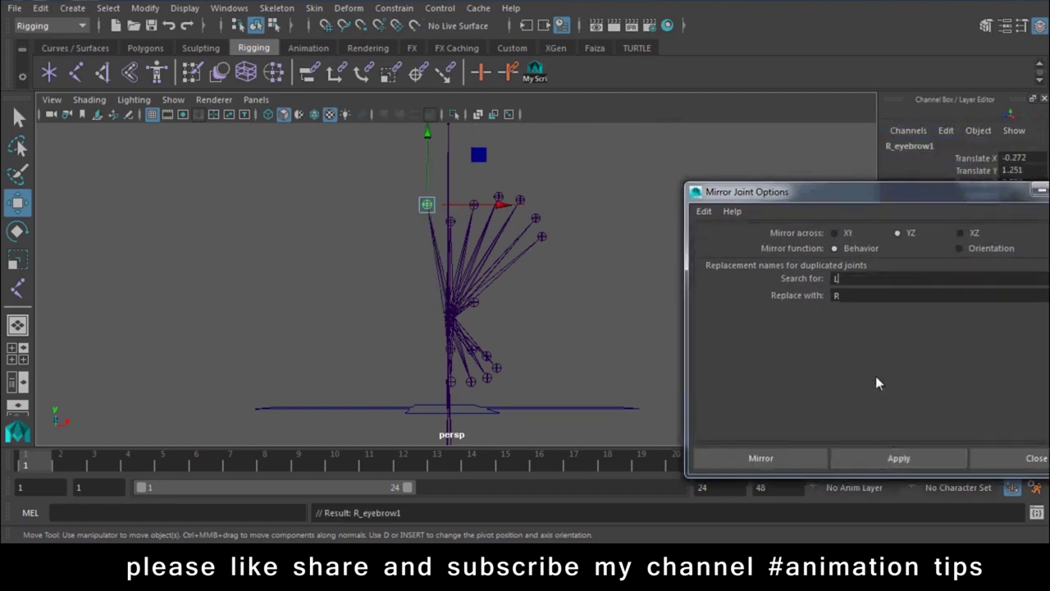
click(498, 199)
click(890, 458)
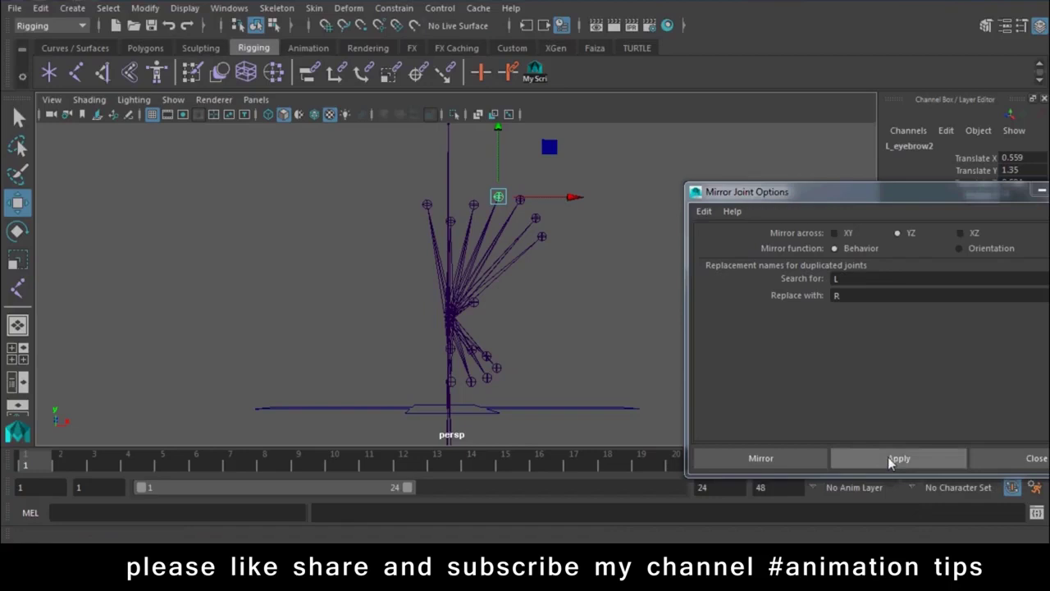
click(519, 200)
click(535, 218)
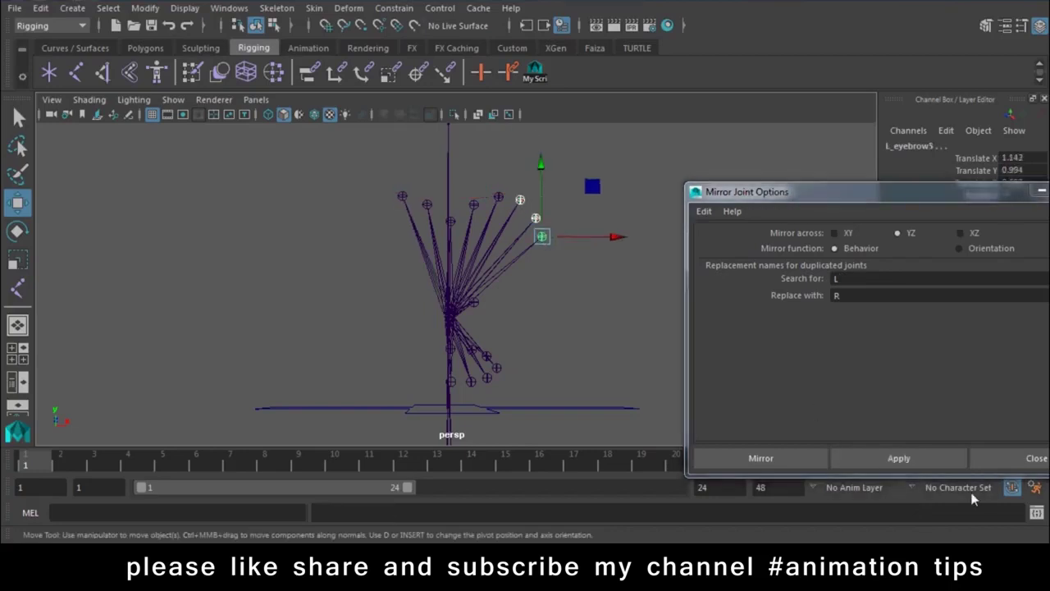
click(926, 459)
click(542, 236)
click(519, 200)
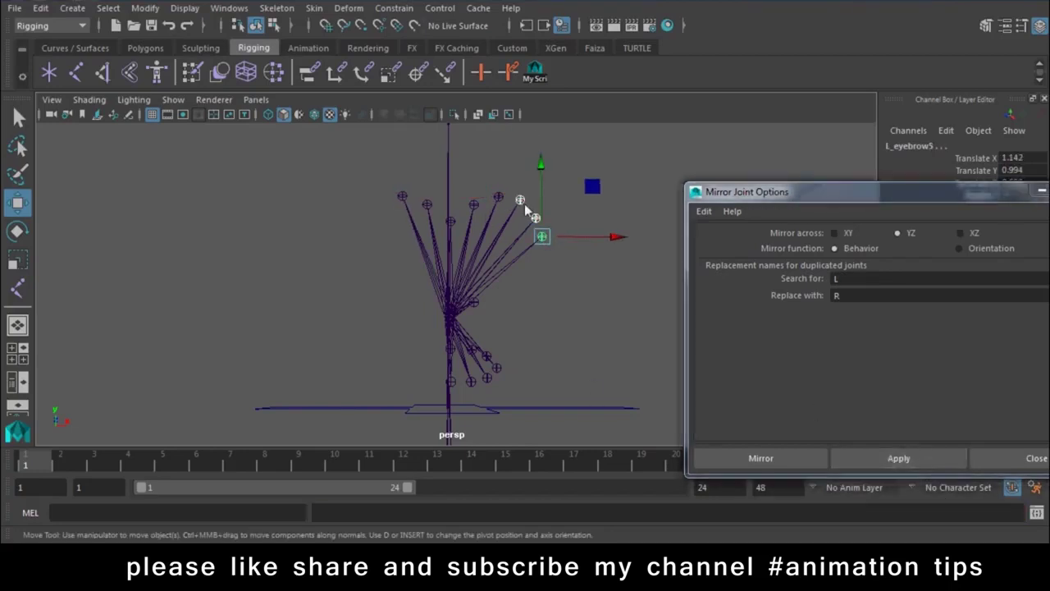
click(866, 461)
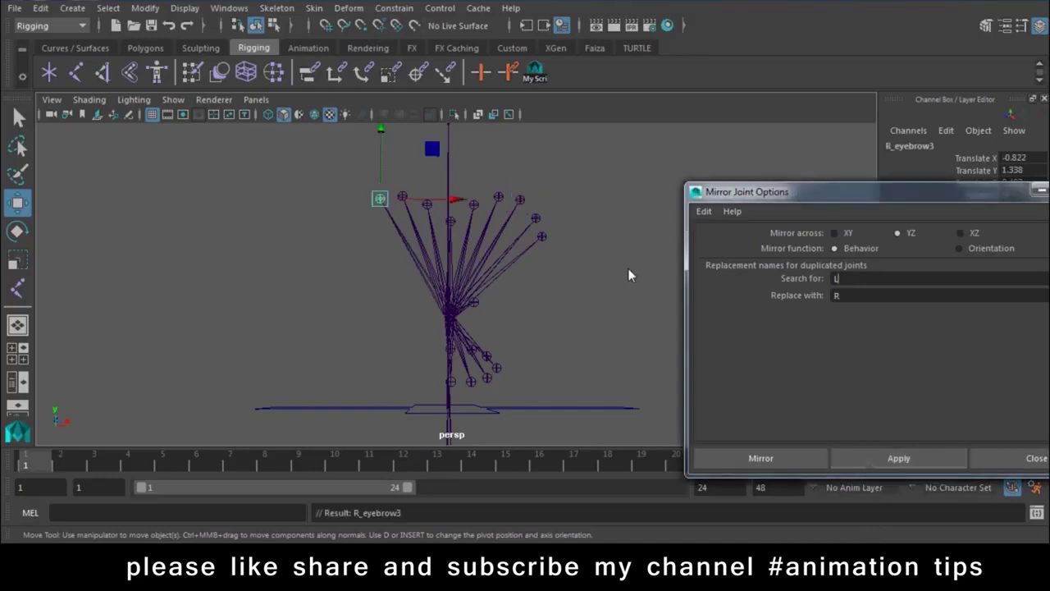
drag(983, 188, 856, 231)
Mirror the L_eyebrow4, L_eyebrow5 and left nose joints to the right side
click(976, 235)
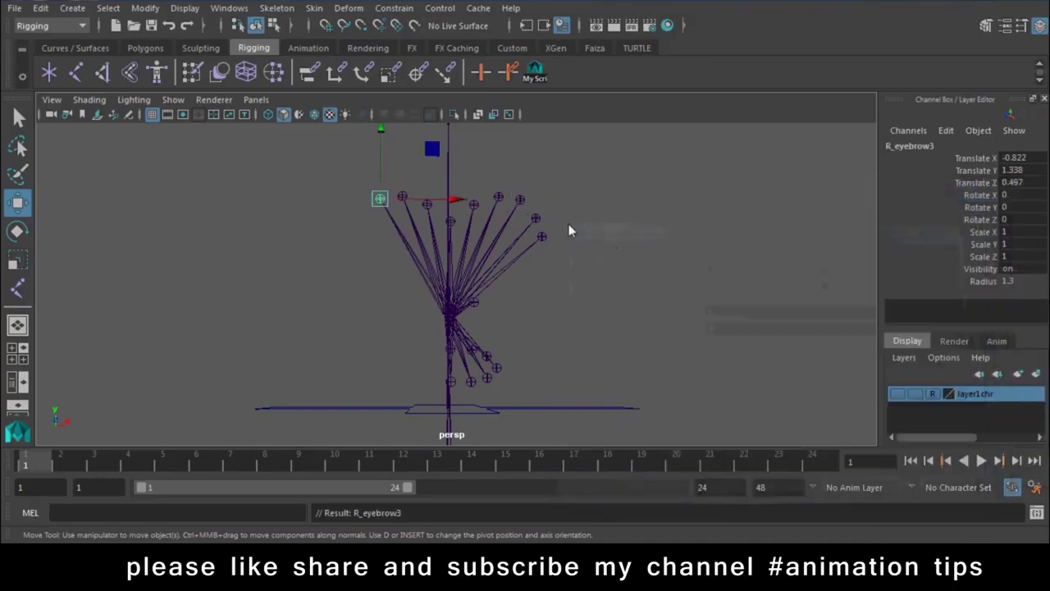
click(535, 218)
key(g)
click(542, 236)
key(g)
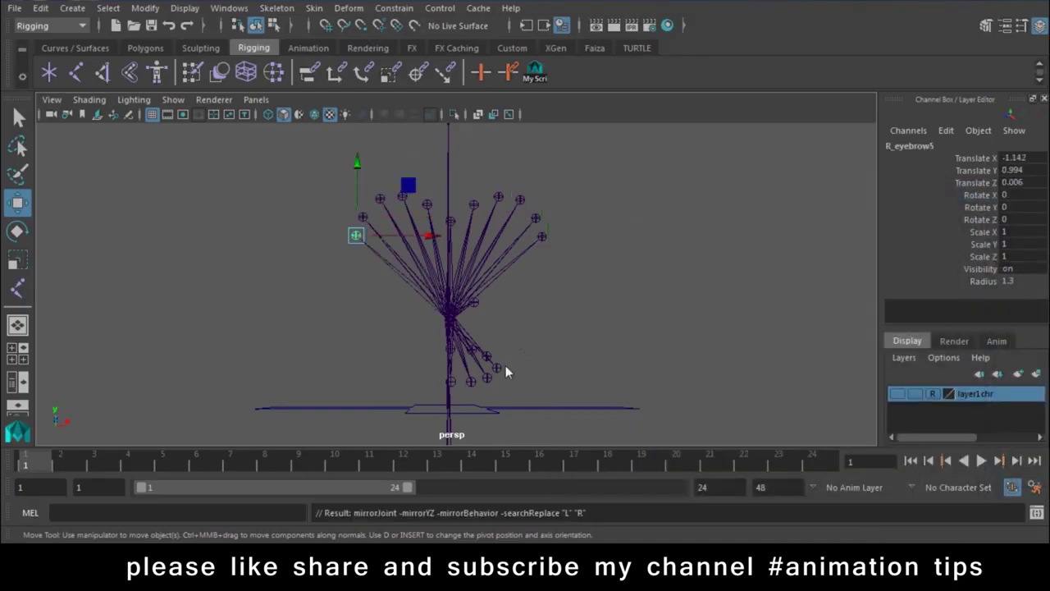
click(479, 302)
key(g)
Mirror the five left lip joints, starting with L_lips1, to the right side
alt+drag(533, 322, 502, 335)
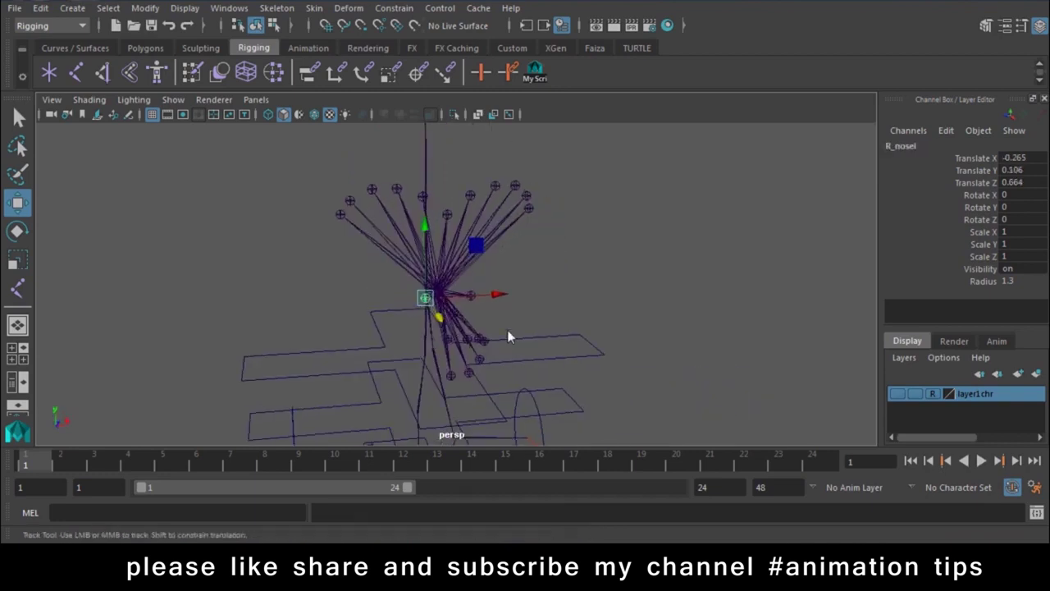
scroll(542, 348, up, 3)
scroll(575, 361, up, 2)
click(526, 305)
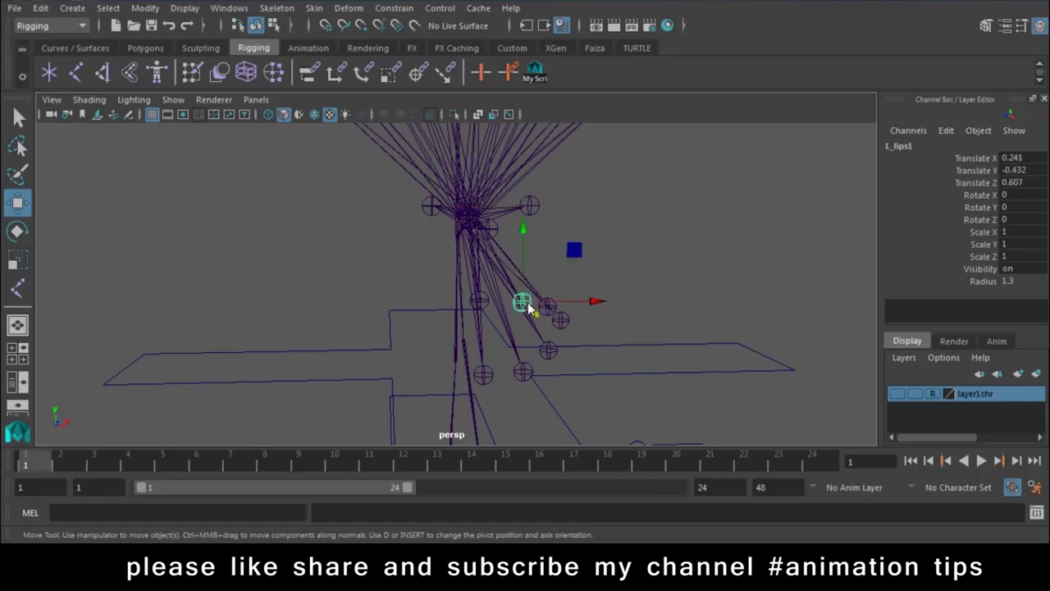
key(g)
click(547, 305)
key(g)
click(561, 320)
key(g)
click(547, 351)
key(g)
click(523, 371)
key(g)
Set facial_connector's Radius to -0.3 in the Channel Box
click(698, 292)
mouse_move(698, 292)
alt+mouse_down()
mouse_move(554, 323)
mouse_move(474, 316)
mouse_move(521, 312)
mouse_move(577, 284)
mouse_move(617, 236)
mouse_move(681, 320)
mouse_move(508, 276)
mouse_move(687, 295)
alt+mouse_up()
alt+right_drag(686, 295, 596, 381)
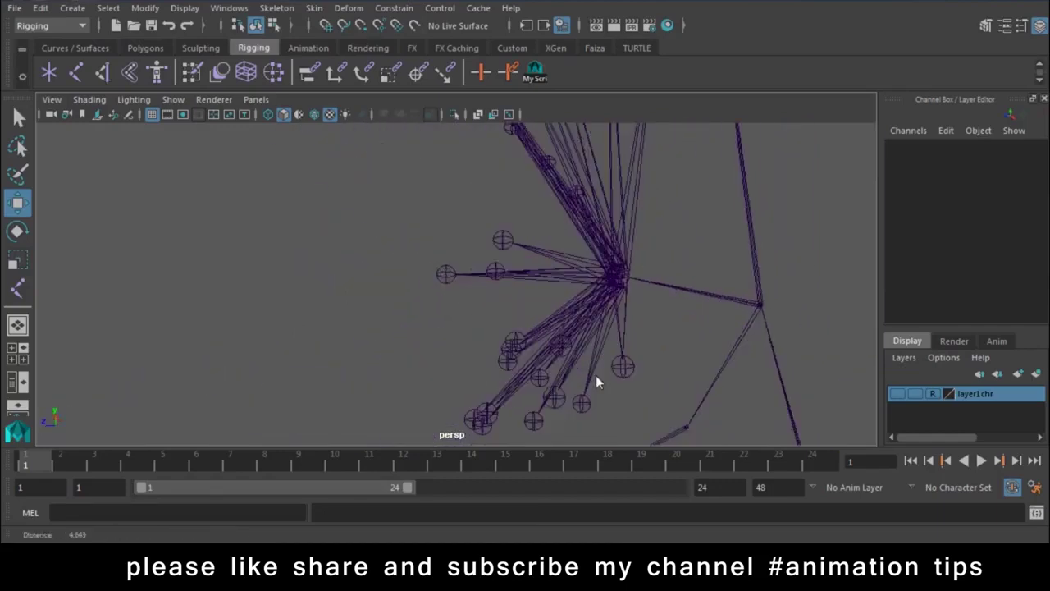
alt+drag(596, 382, 652, 277)
click(656, 277)
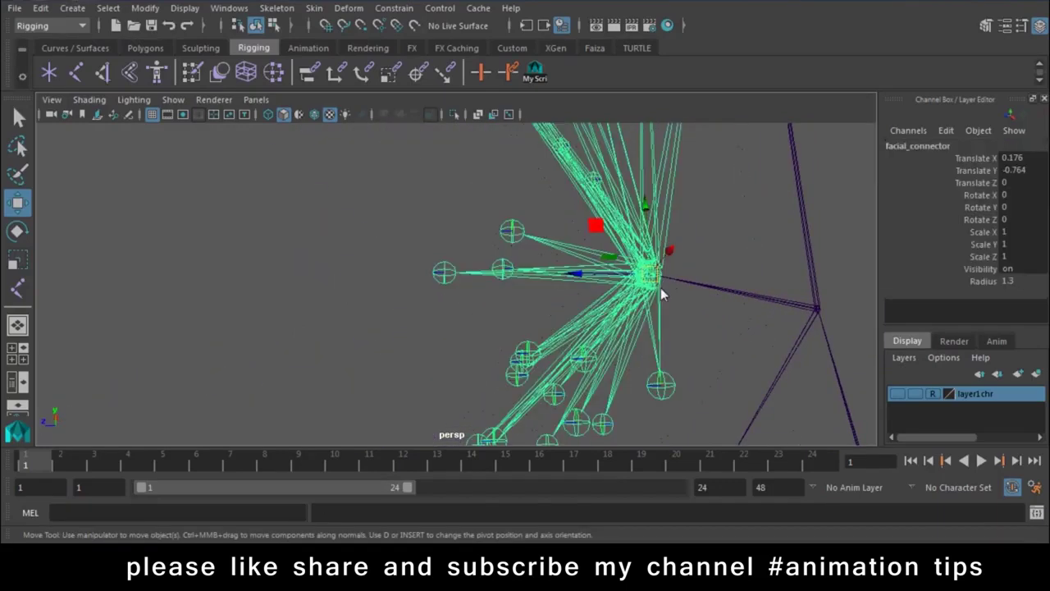
click(975, 281)
middle_drag(974, 281, 778, 300)
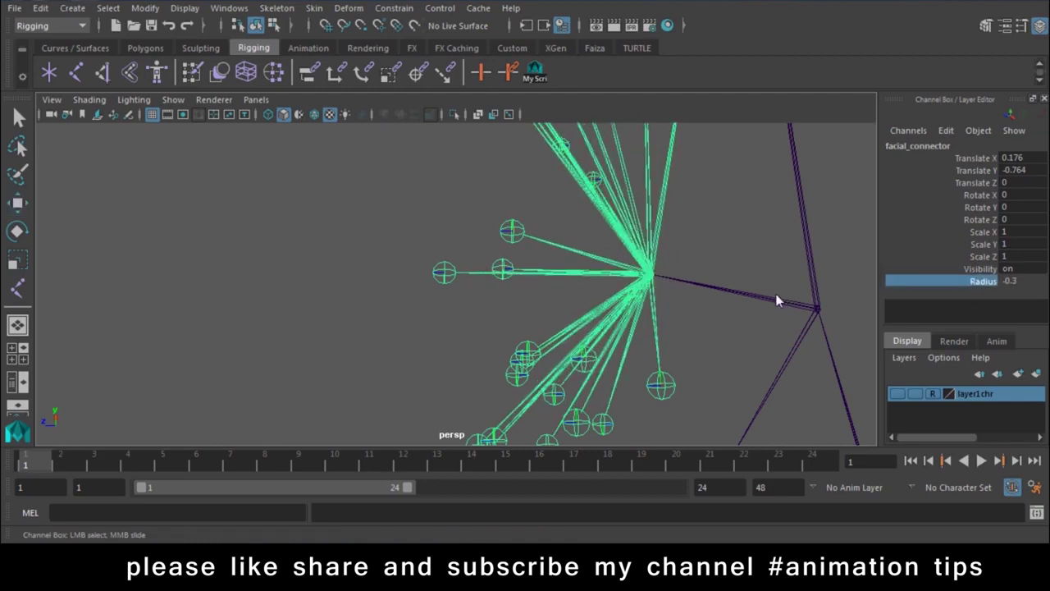
key(w)
click(450, 356)
mouse_move(449, 356)
alt+mouse_down()
mouse_move(633, 376)
mouse_move(528, 307)
mouse_move(575, 328)
alt+mouse_up()
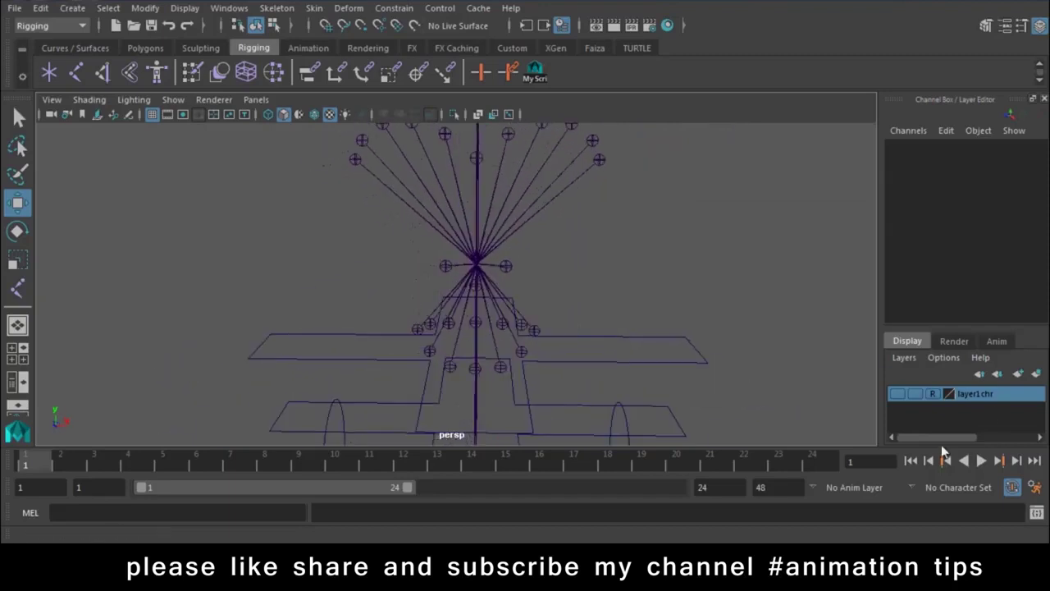
Switch the viewport to the front view with the character mesh hidden
click(896, 394)
mouse_move(702, 352)
alt+mouse_down()
mouse_move(659, 319)
mouse_move(575, 311)
alt+mouse_up()
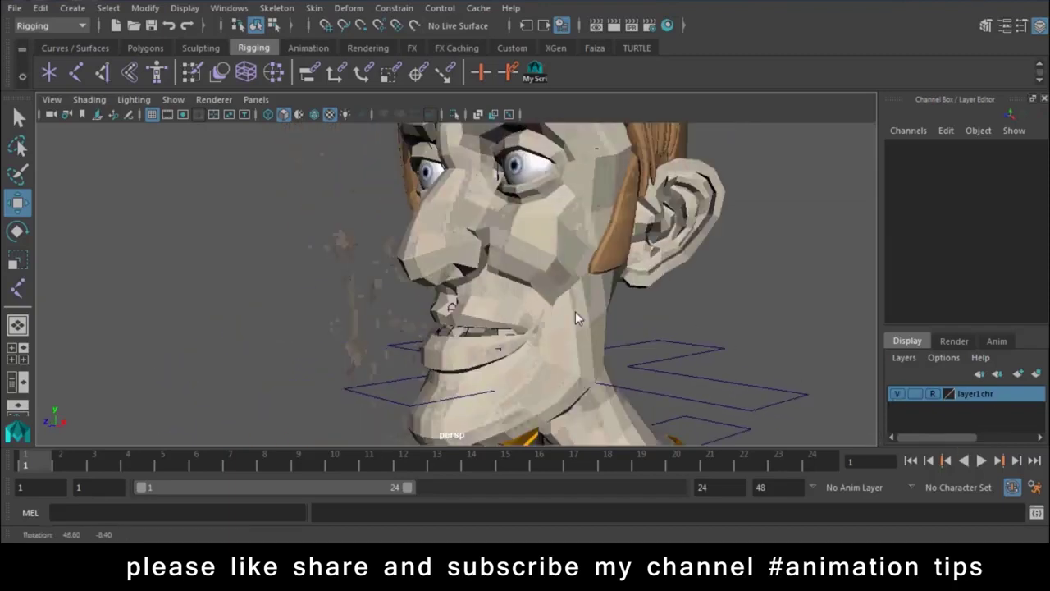
key(space)
drag(583, 219, 583, 263)
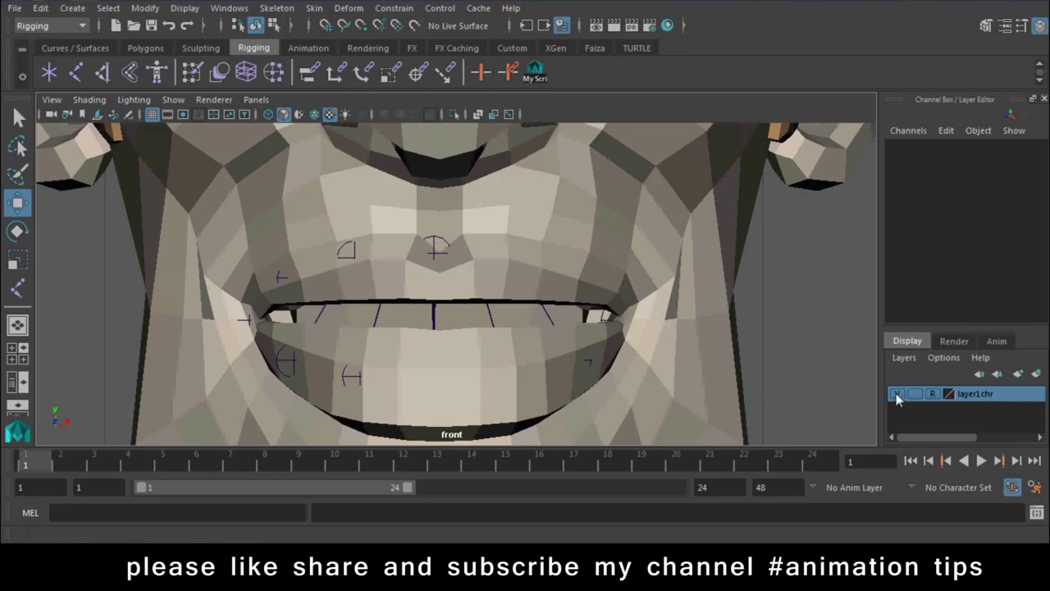
click(897, 394)
scroll(448, 232, down, 3)
scroll(462, 223, up, 3)
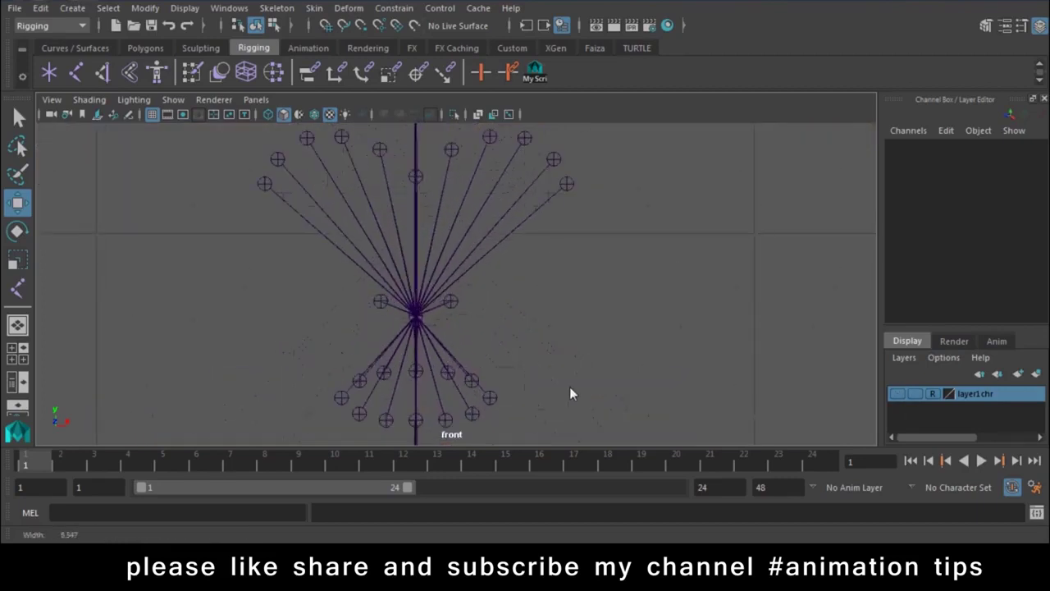
Move the copied nose joint up and right onto the cheek and rename it L_cheeks
click(450, 302)
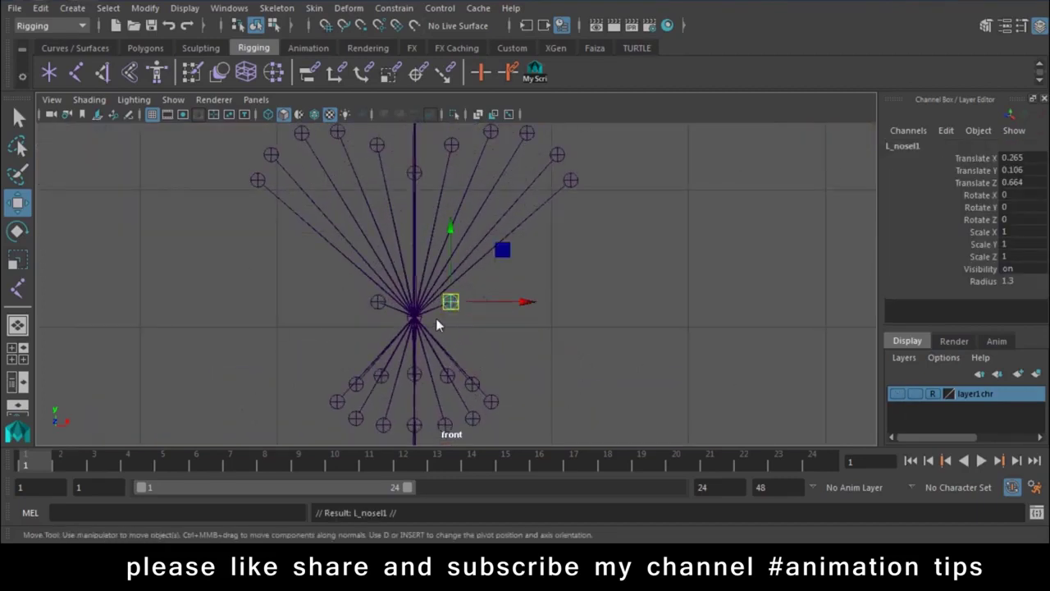
drag(452, 302, 494, 268)
double_click(922, 147)
drag(894, 147, 951, 149)
text(d)
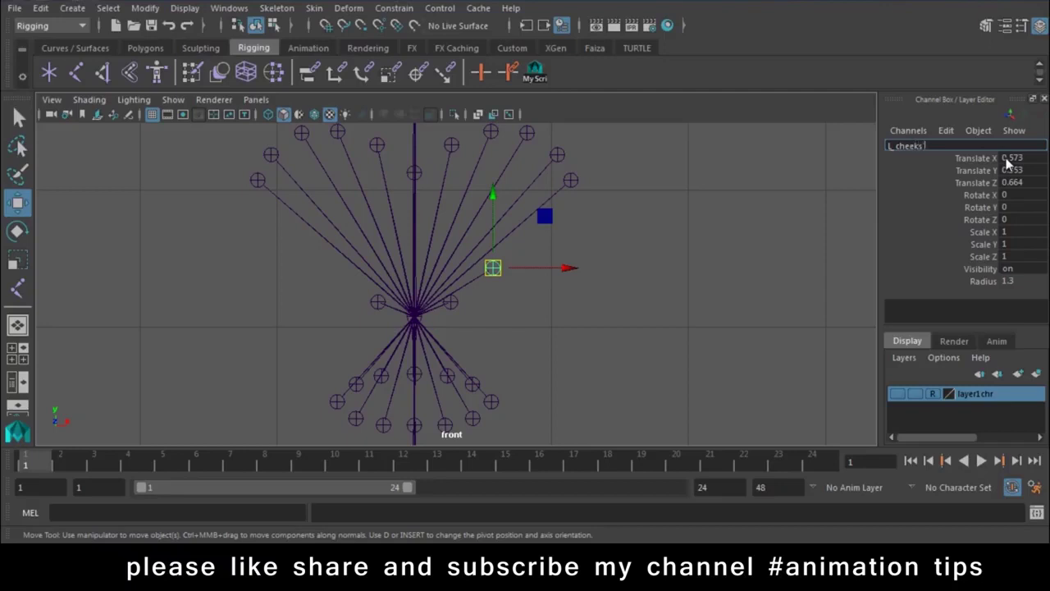
key(Return)
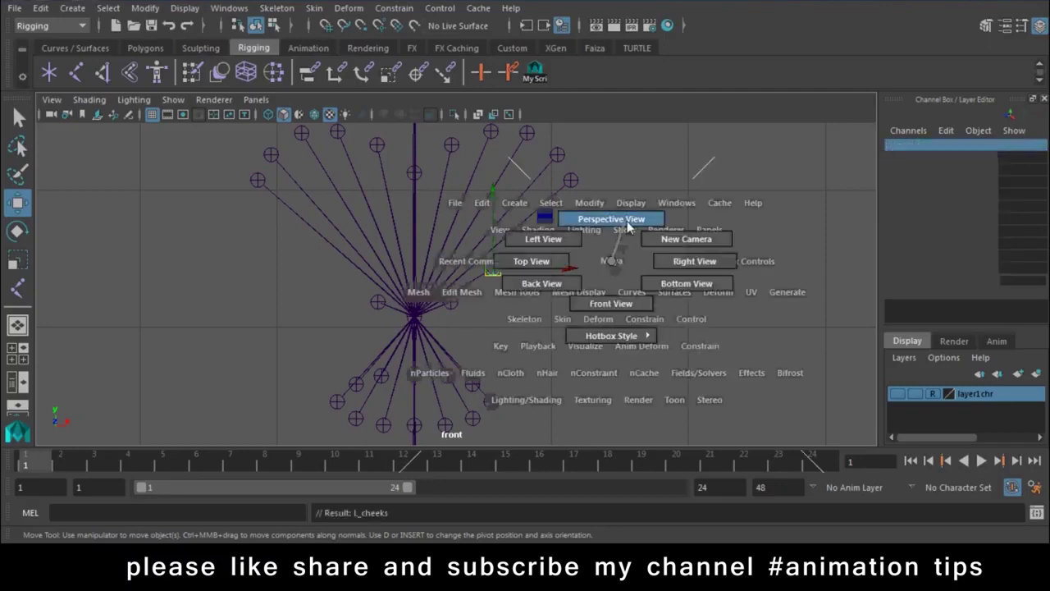
In perspective view, push L_cheeks back into the face to Translate Z 0.416
drag(612, 267, 577, 218)
scroll(633, 351, up, 5)
scroll(585, 388, up, 5)
alt+drag(585, 381, 489, 258)
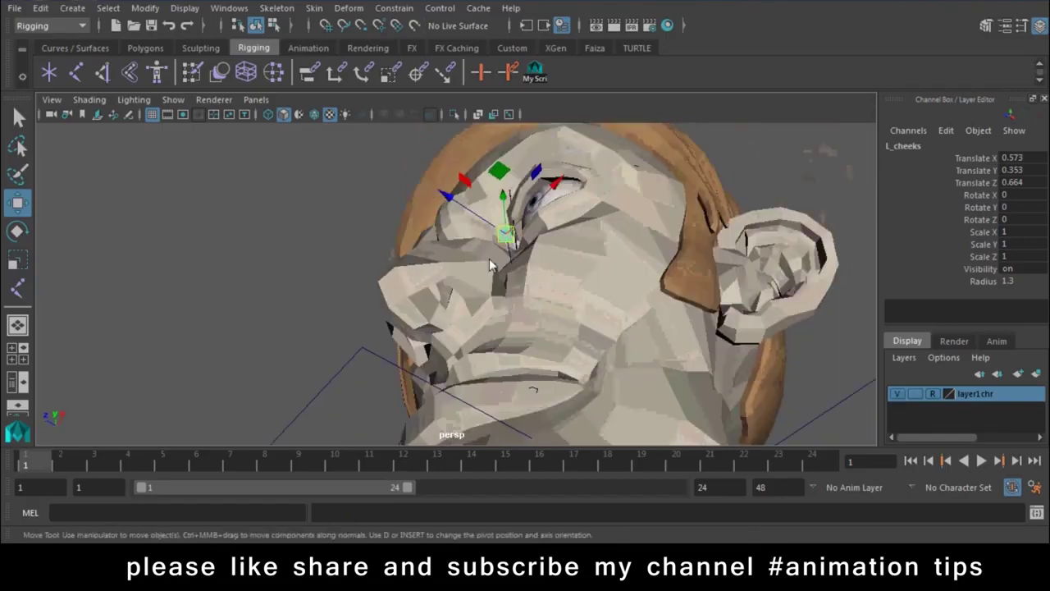
drag(446, 194, 473, 225)
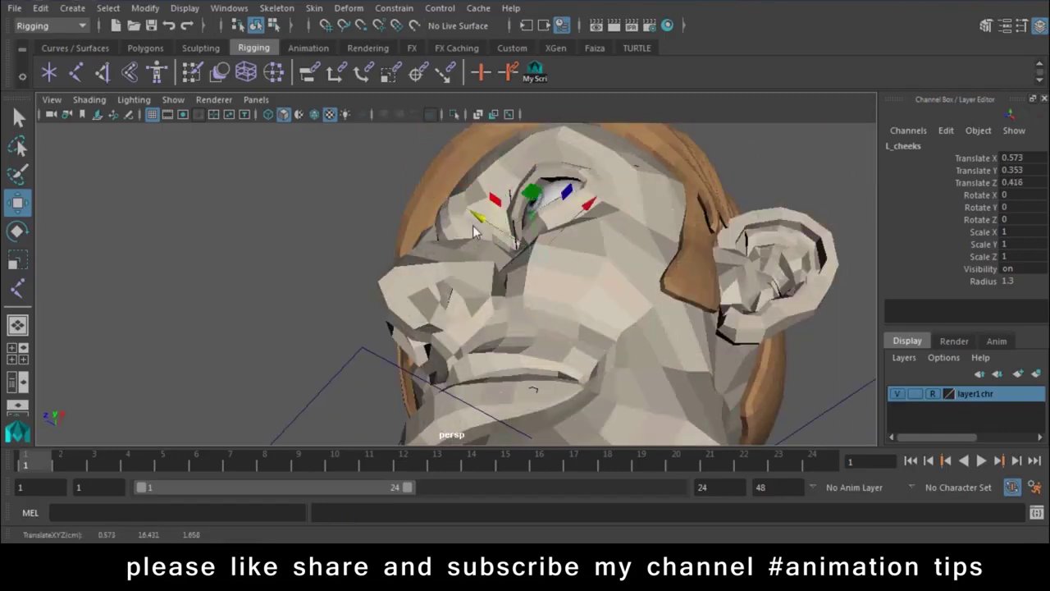
mouse_move(472, 224)
mouse_down()
mouse_move(638, 176)
mouse_move(534, 192)
mouse_move(607, 320)
mouse_move(578, 143)
mouse_move(587, 169)
mouse_up()
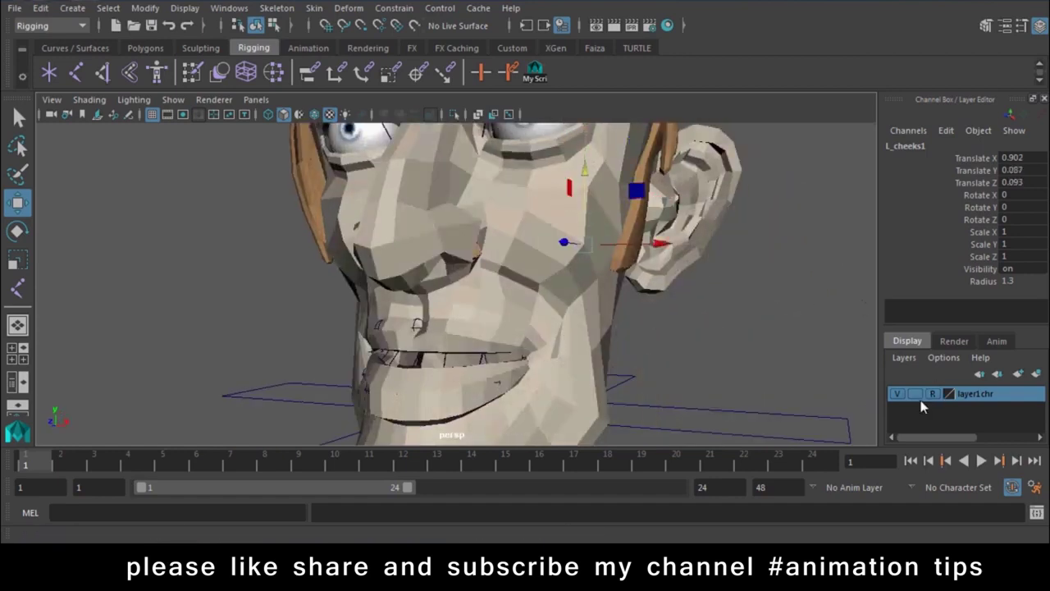
Mirror L_cheeks with Skeleton > Mirror Joint to create R_cheeks, then show the mesh
click(898, 395)
mouse_move(519, 259)
alt+mouse_down()
mouse_move(550, 275)
mouse_move(509, 223)
alt+mouse_up()
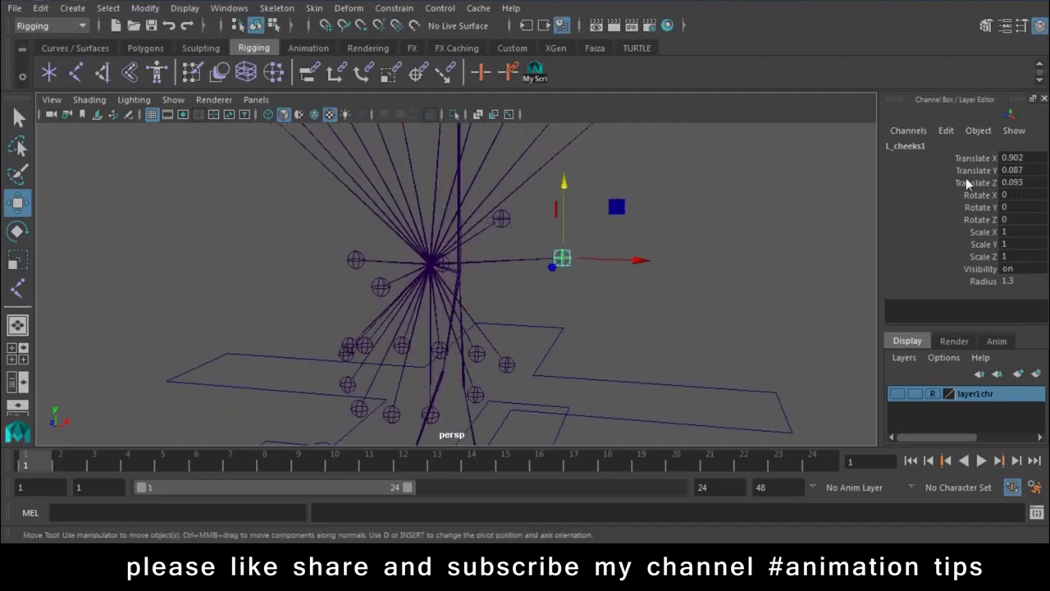
double_click(931, 147)
key(ctrl+z)
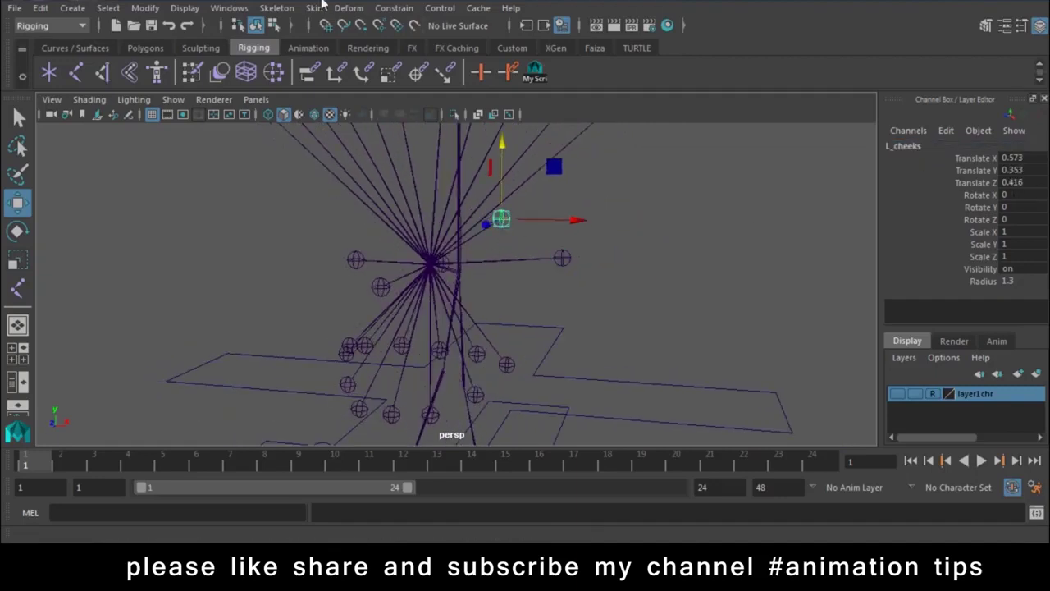
click(277, 7)
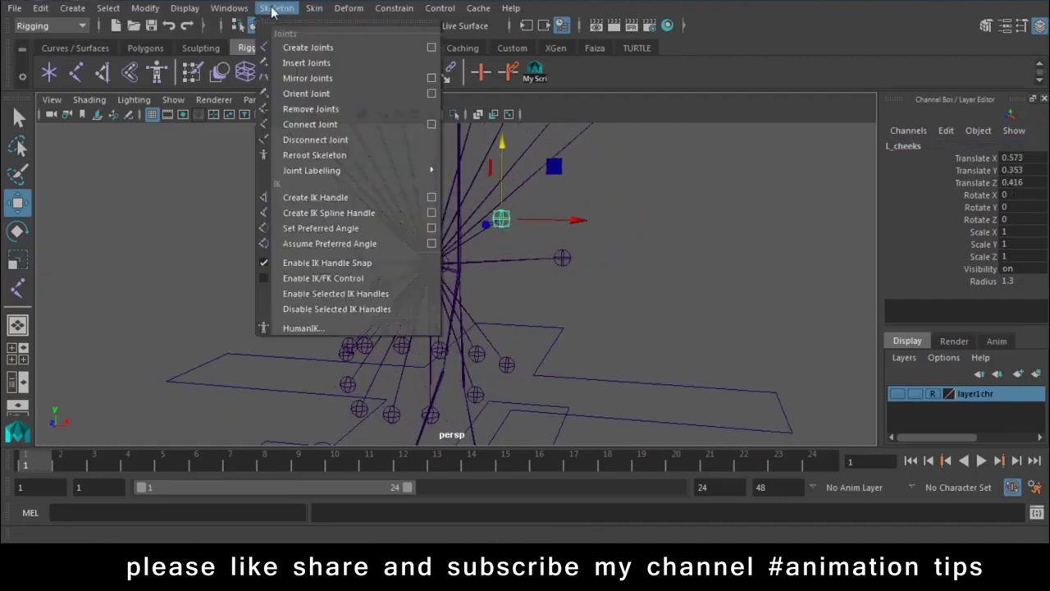
click(338, 80)
click(561, 258)
key(g)
click(682, 324)
alt+drag(682, 328, 516, 236)
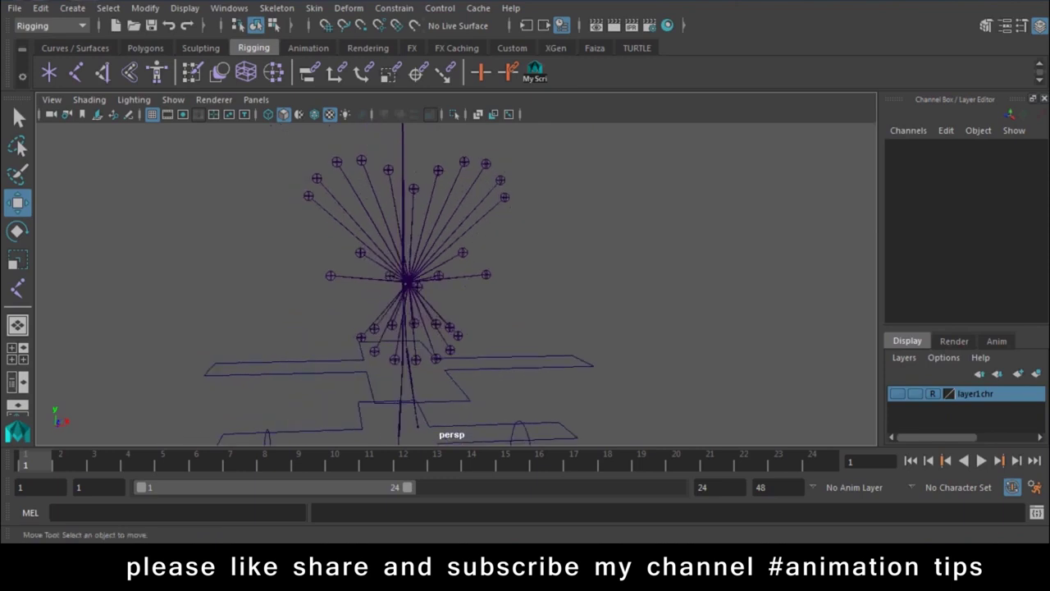
click(905, 394)
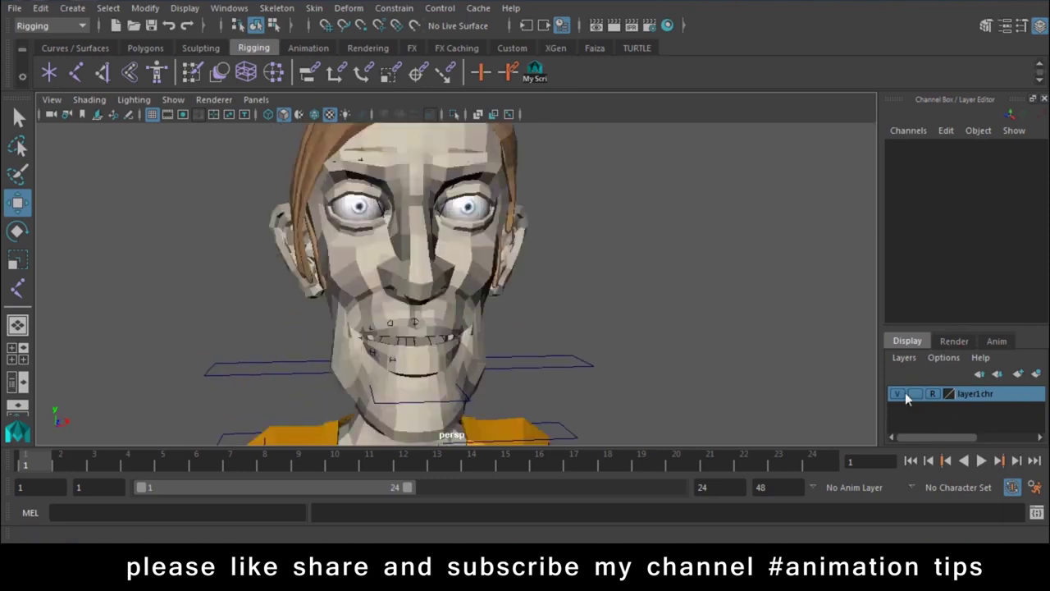
Hide the character mesh layer and switch to the front view of the rig
mouse_move(644, 382)
alt+mouse_down()
mouse_move(625, 280)
mouse_move(382, 299)
mouse_move(658, 270)
mouse_move(520, 258)
alt+mouse_up()
mouse_move(520, 258)
alt+right_down()
mouse_move(564, 371)
mouse_move(845, 389)
alt+right_up()
click(897, 394)
alt+right_drag(640, 303, 566, 294)
mouse_move(565, 294)
alt+mouse_down()
mouse_move(535, 305)
mouse_move(426, 300)
mouse_move(655, 310)
mouse_move(451, 298)
mouse_move(463, 351)
alt+mouse_up()
mouse_move(588, 291)
alt+mouse_down()
mouse_move(703, 309)
mouse_move(641, 302)
mouse_move(642, 317)
alt+mouse_up()
key(space)
alt+middle_drag(614, 316, 586, 332)
mouse_move(585, 332)
alt+right_down()
mouse_move(471, 300)
mouse_move(663, 432)
alt+right_up()
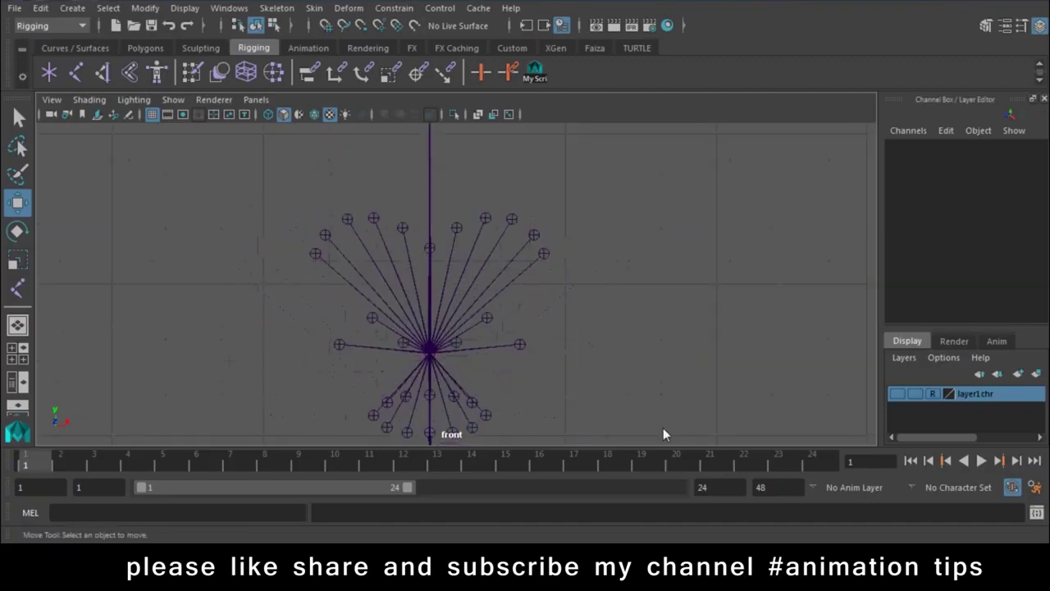
Nudge the L_eyebrow1 joint upward in the front view
click(457, 228)
drag(458, 161, 482, 118)
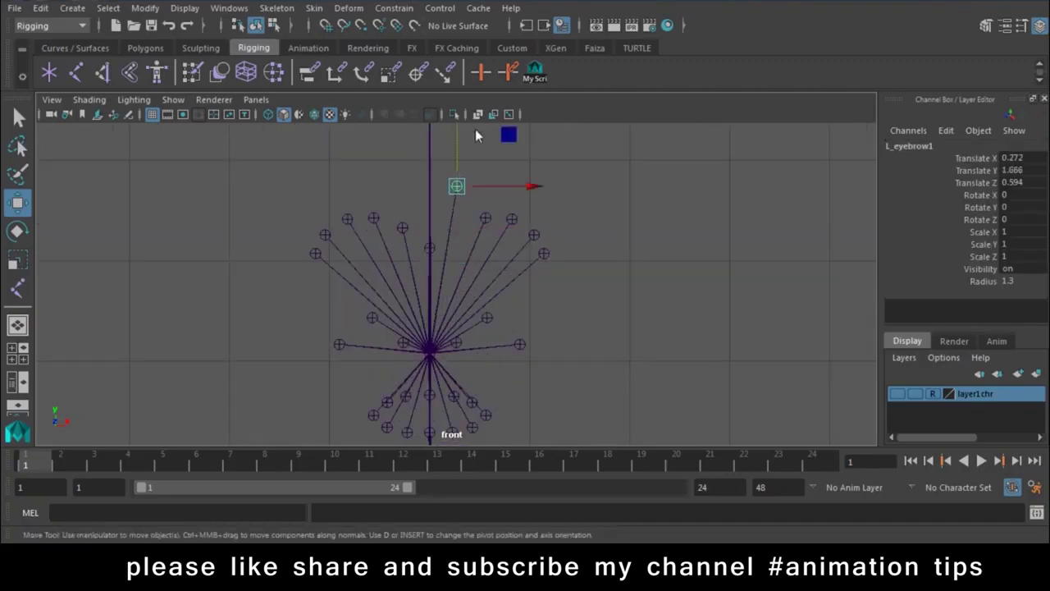
click(717, 402)
alt+right_drag(716, 402, 425, 286)
Switch to the perspective camera and dolly out to frame the whole rig
key(space)
mouse_move(581, 314)
mouse_down()
mouse_move(585, 281)
mouse_move(310, 367)
mouse_move(581, 366)
mouse_move(476, 380)
mouse_move(543, 366)
mouse_up()
alt+right_drag(542, 366, 451, 309)
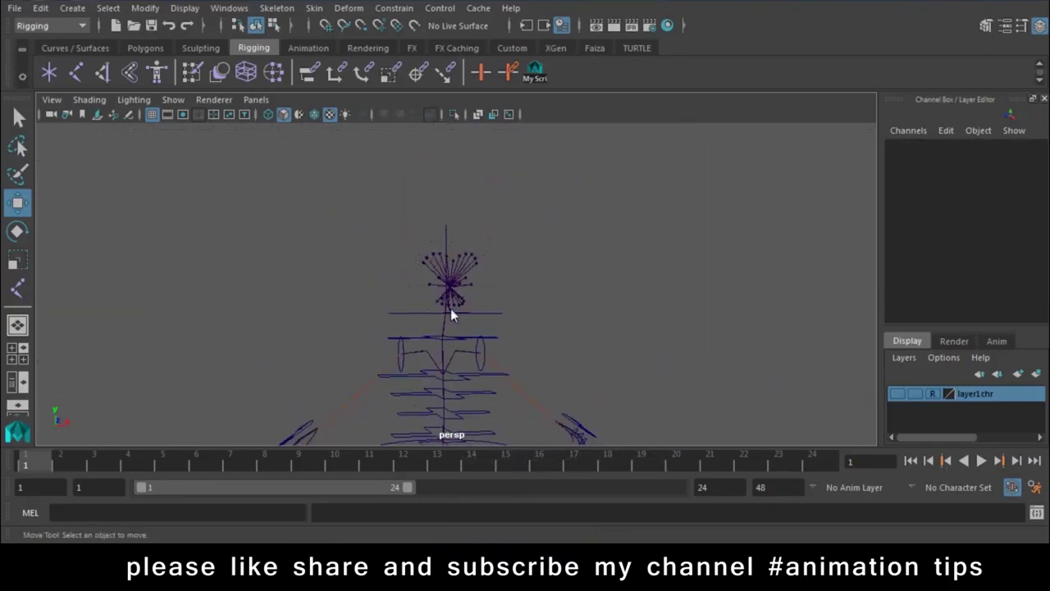
alt+middle_drag(450, 308, 510, 286)
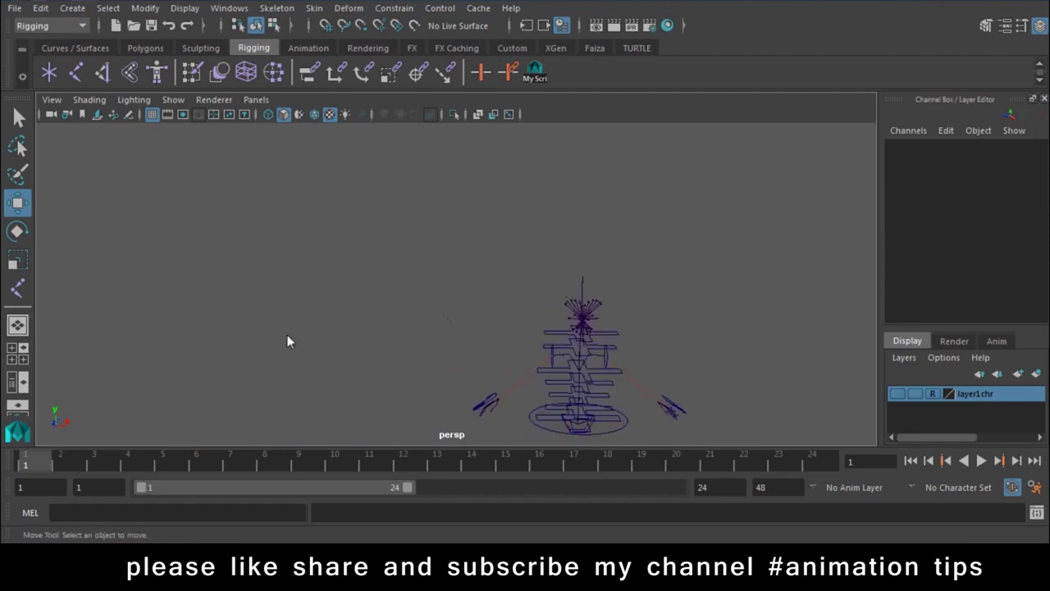
mouse_move(421, 289)
alt+right_down()
mouse_move(485, 355)
mouse_move(558, 326)
mouse_move(520, 293)
mouse_move(568, 335)
alt+right_up()
alt+drag(569, 334, 538, 364)
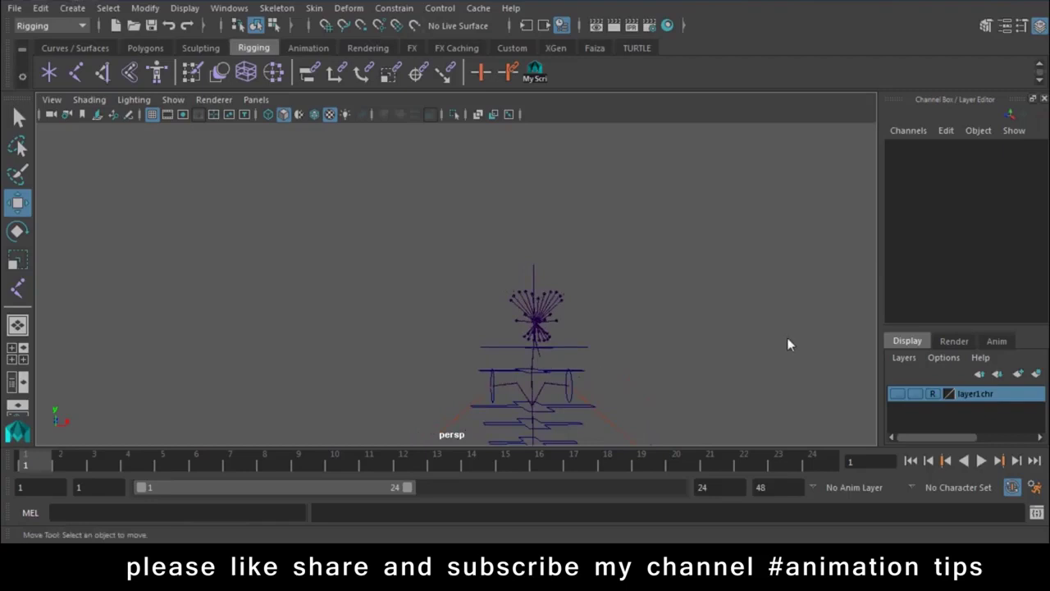
Open the Script Editor and clear its history and input with Edit > Clear All
click(1035, 487)
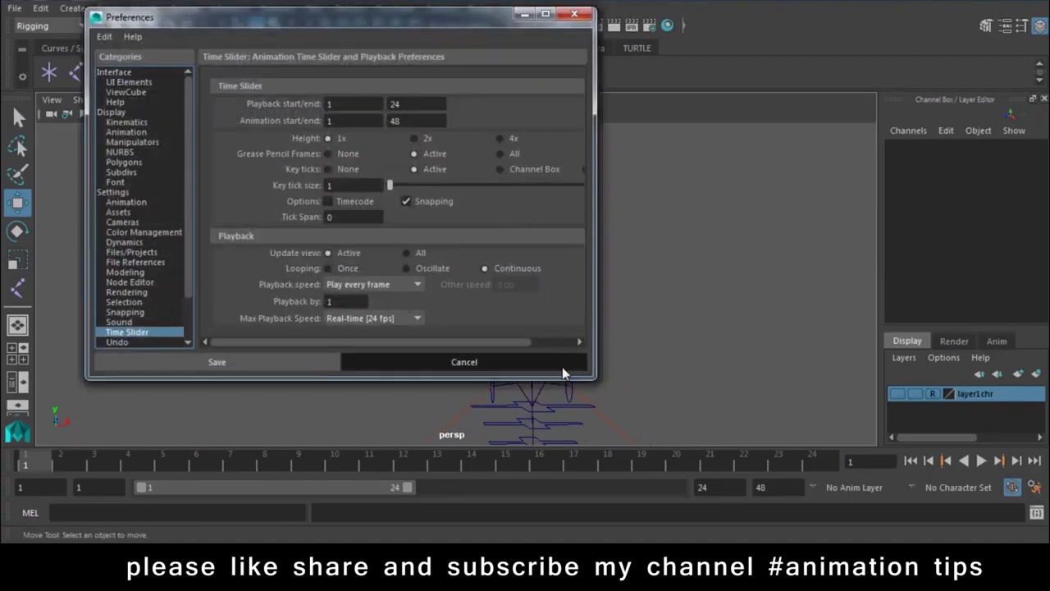
click(562, 367)
click(1036, 512)
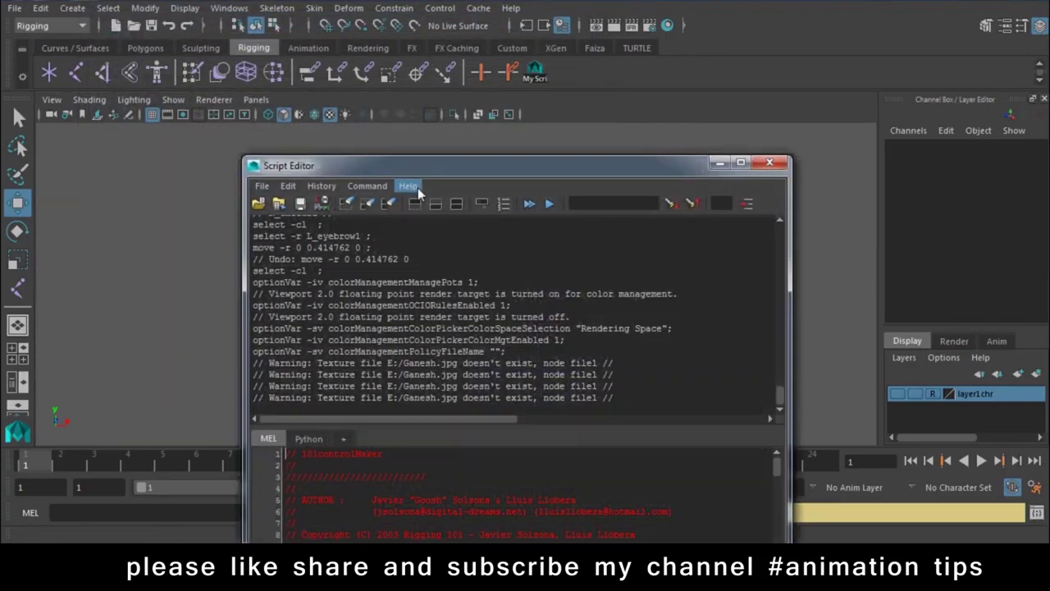
drag(456, 166, 452, 59)
click(289, 79)
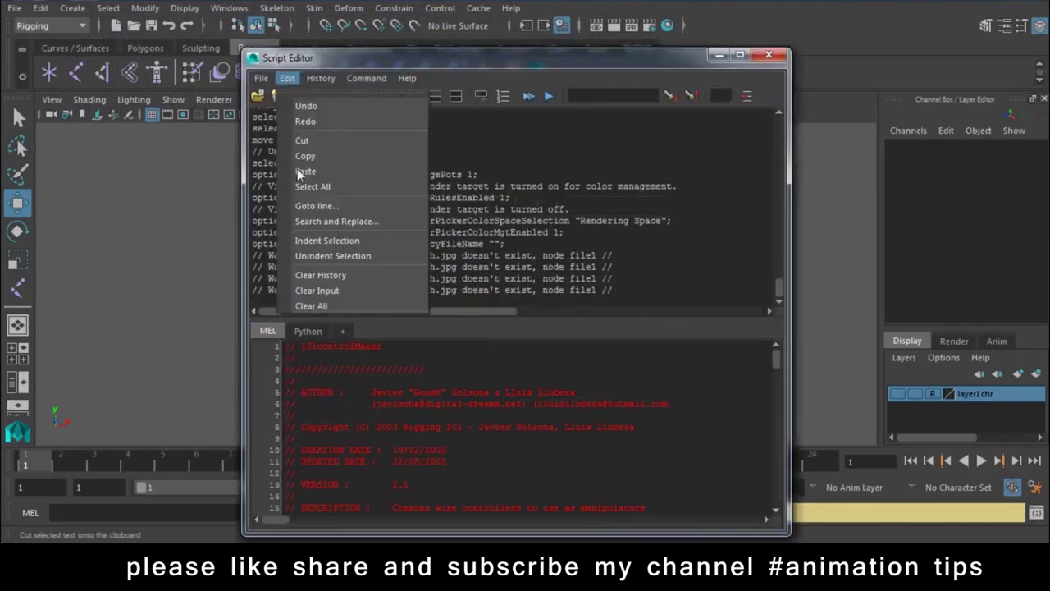
click(321, 302)
Load the script D:\mel\FacialGUI.mel into the MEL input
click(262, 79)
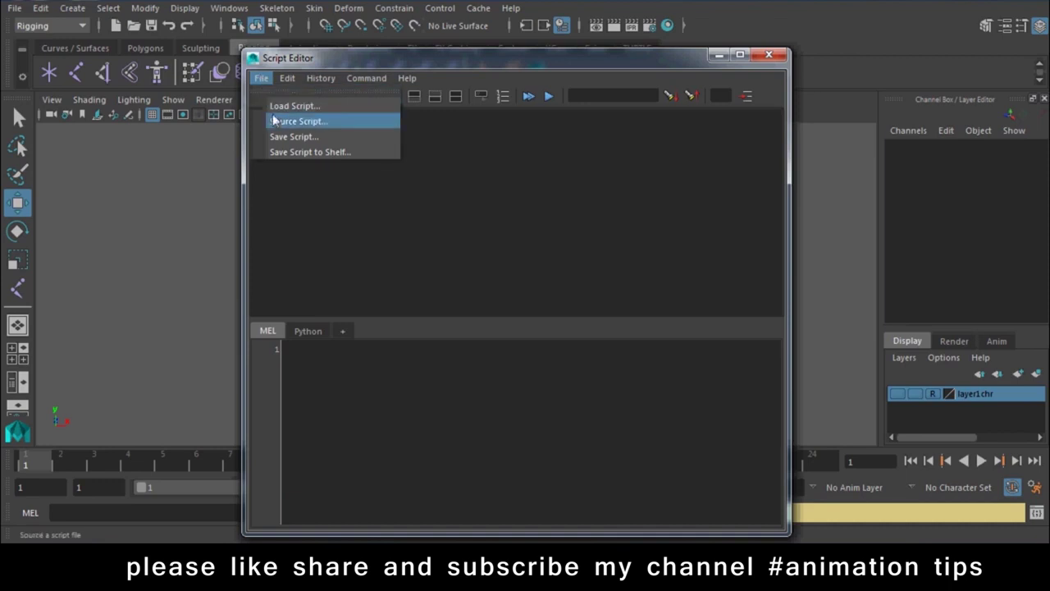
click(291, 105)
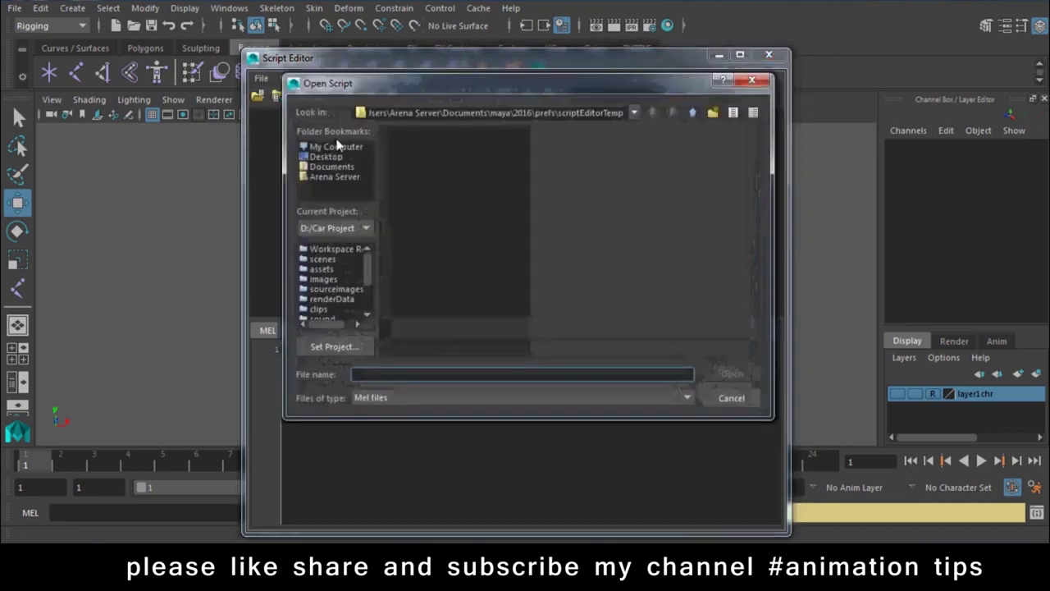
click(335, 146)
double_click(420, 148)
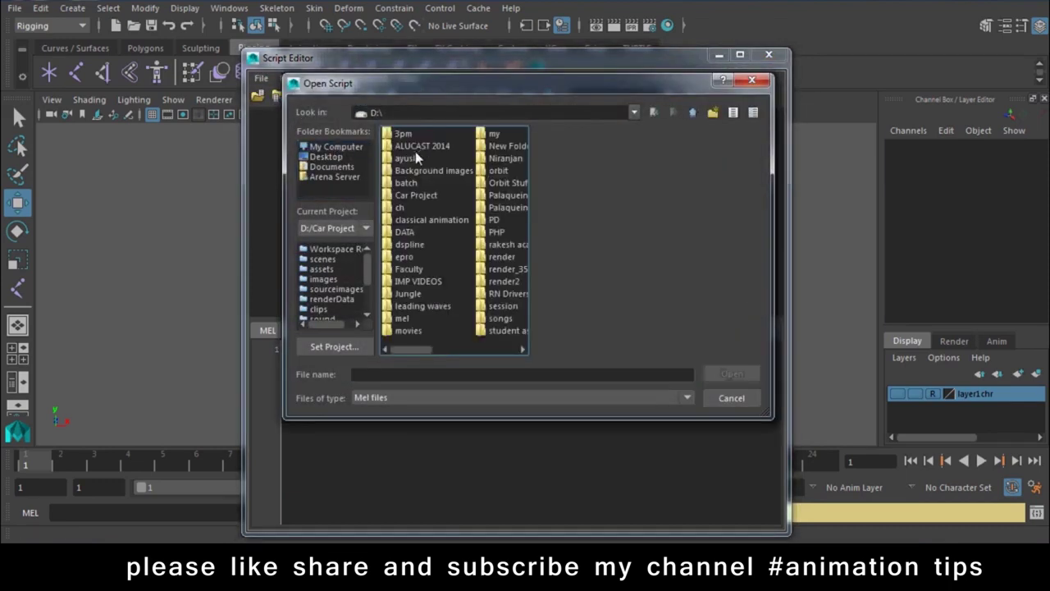
double_click(402, 318)
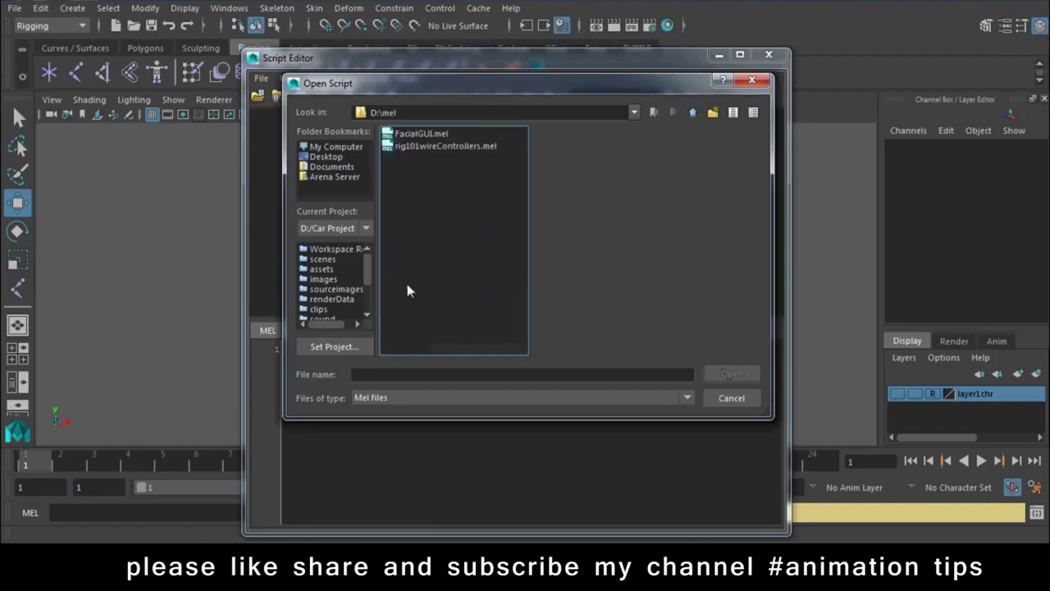
double_click(429, 133)
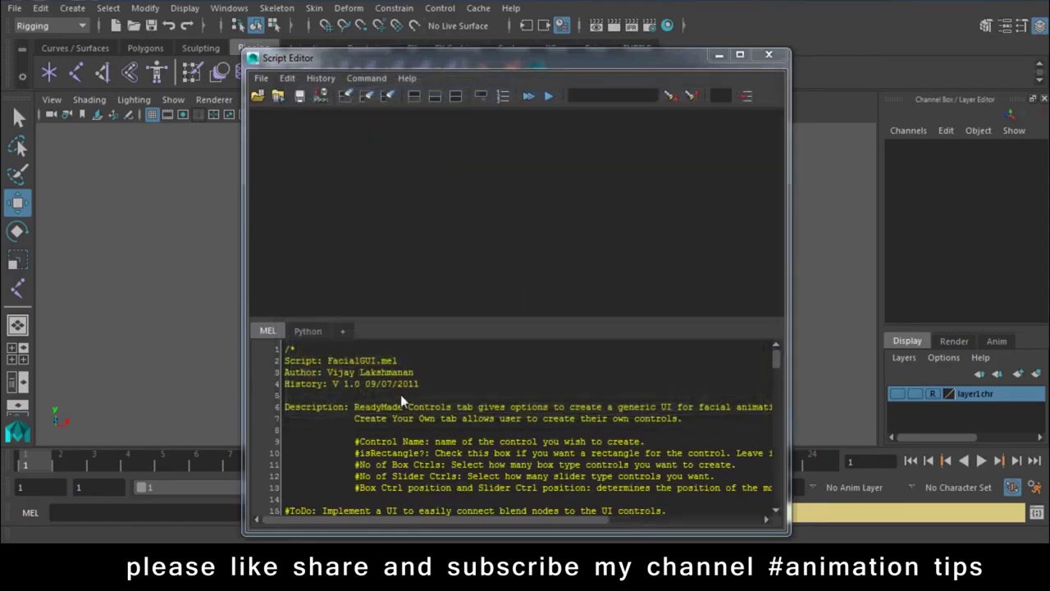
Select all the FacialGUI MEL code and drag it onto the Rigging shelf as a button
scroll(444, 375, down, 10)
scroll(443, 375, up, 9)
scroll(443, 375, up, 1)
key(ctrl+a)
click(499, 484)
key(ctrl+a)
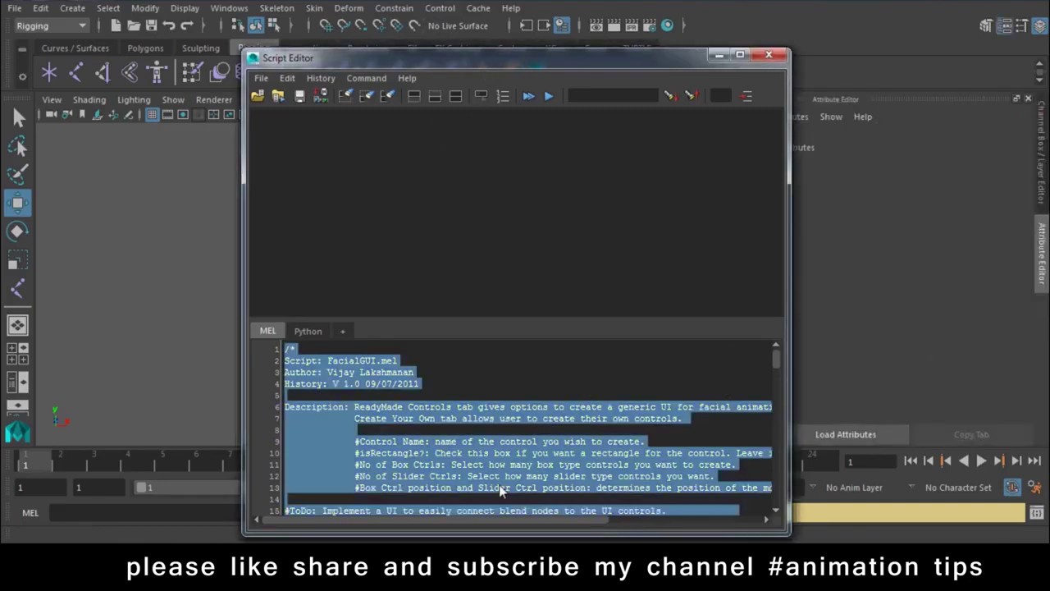
drag(459, 57, 864, 95)
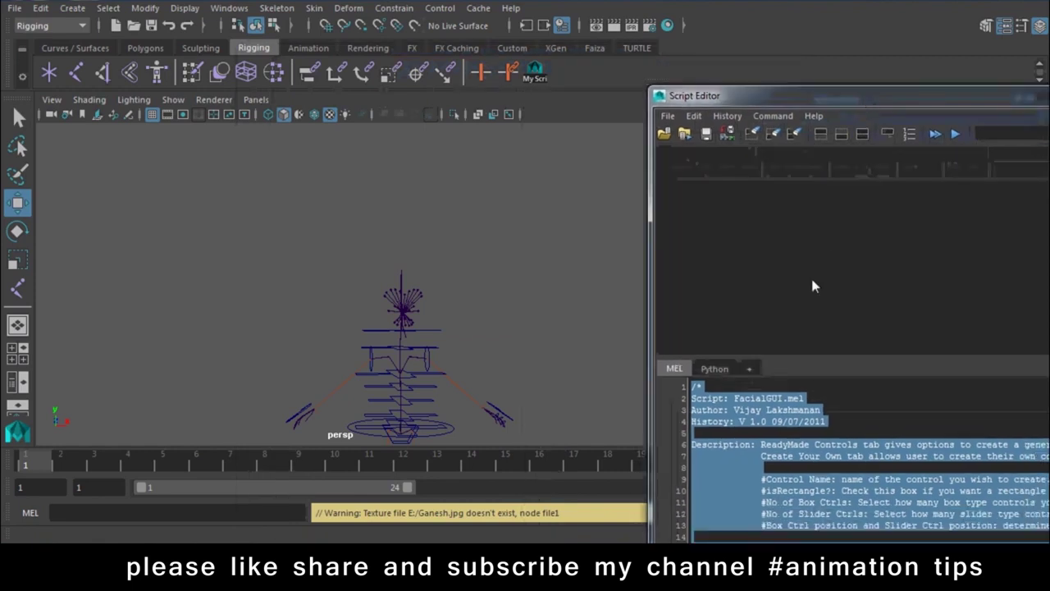
middle_drag(563, 74, 562, 69)
Close the Script Editor
drag(791, 97, 431, 150)
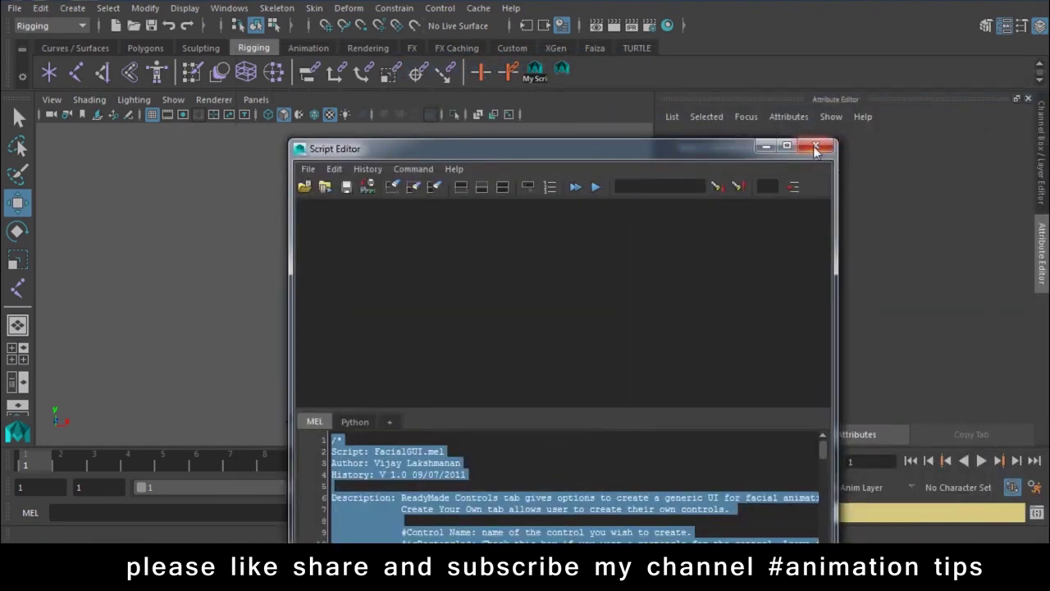
click(816, 147)
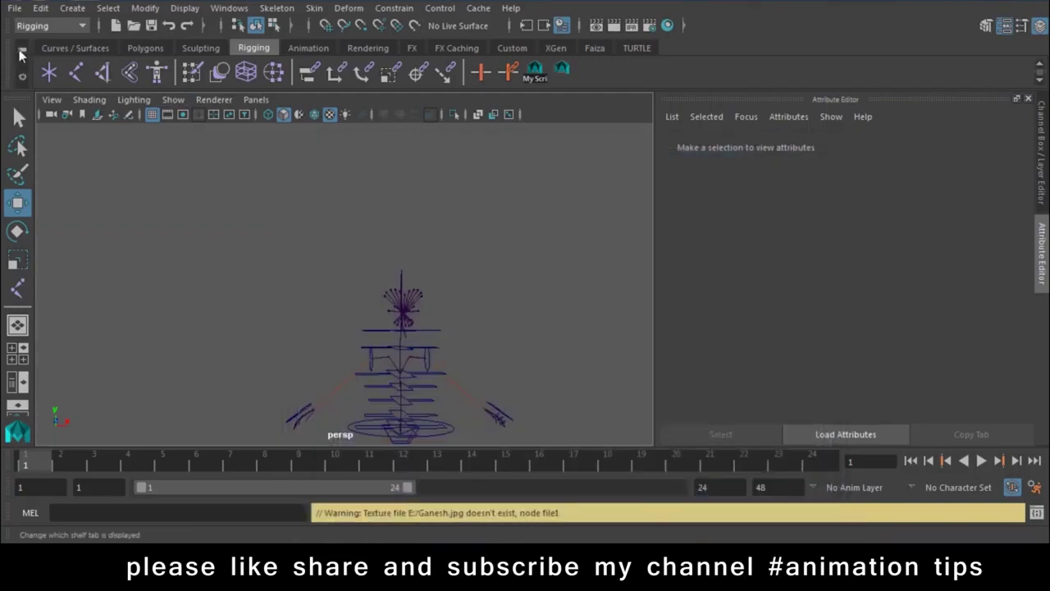
click(22, 53)
In the Shelf Editor, give the FacialGUI.mel button the icon label 'Facialui' and save all shelves
click(16, 76)
click(17, 75)
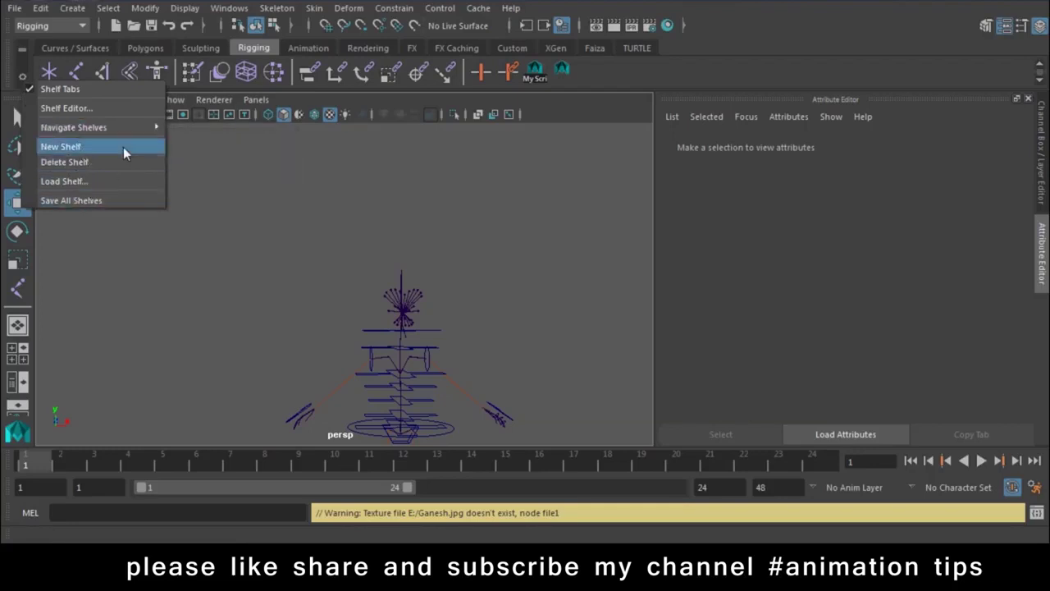
click(131, 110)
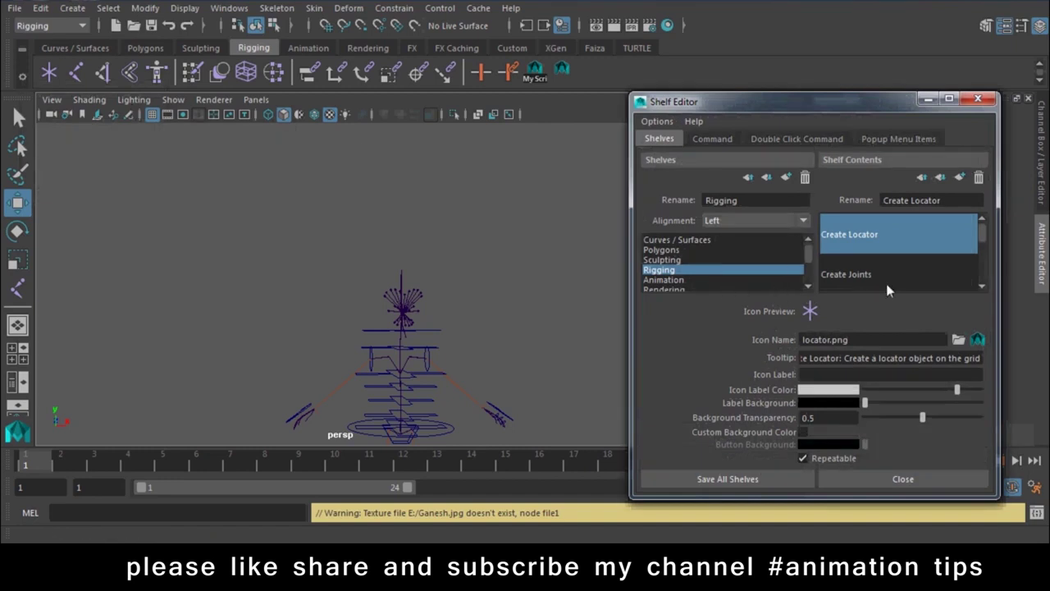
drag(974, 230, 970, 280)
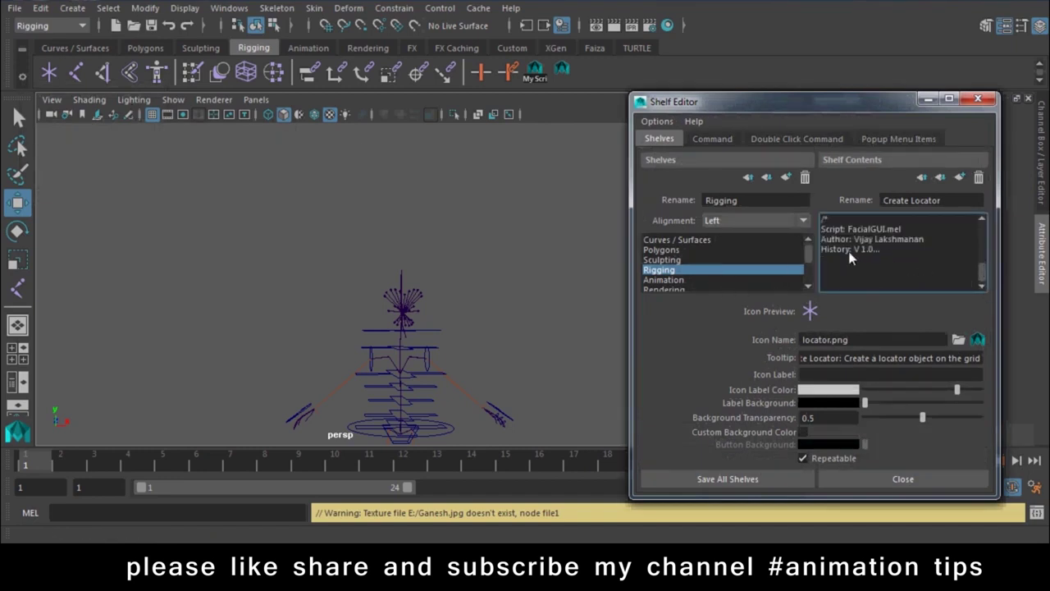
click(899, 229)
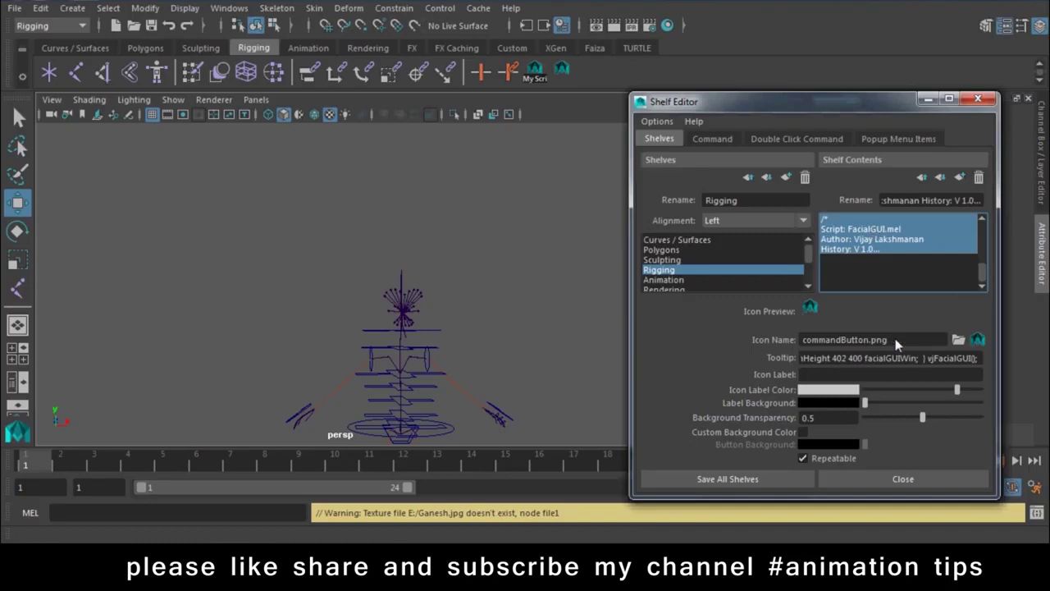
click(861, 375)
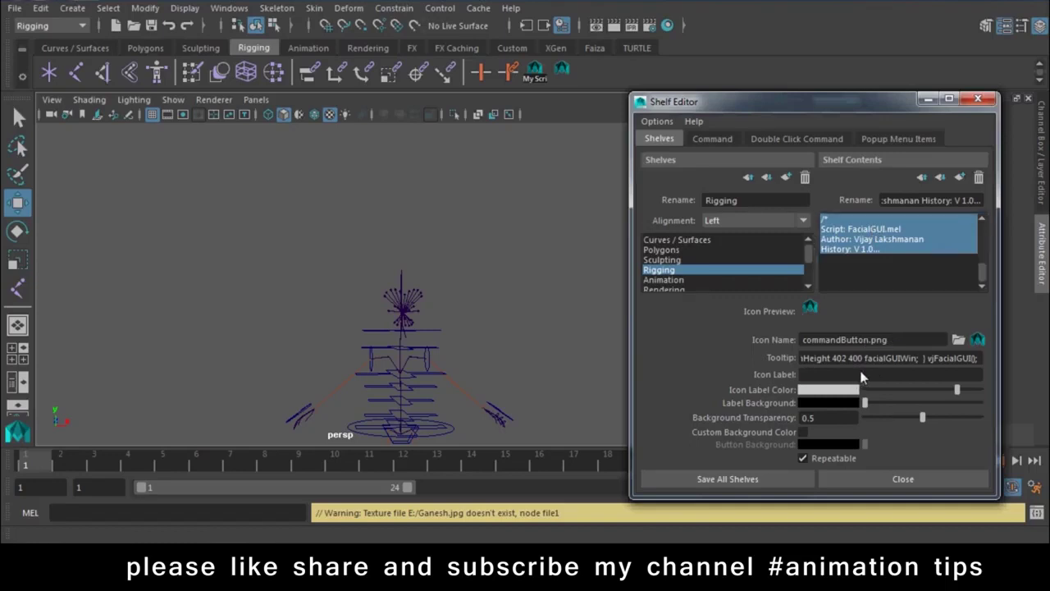
text(Facialui)
key(Return)
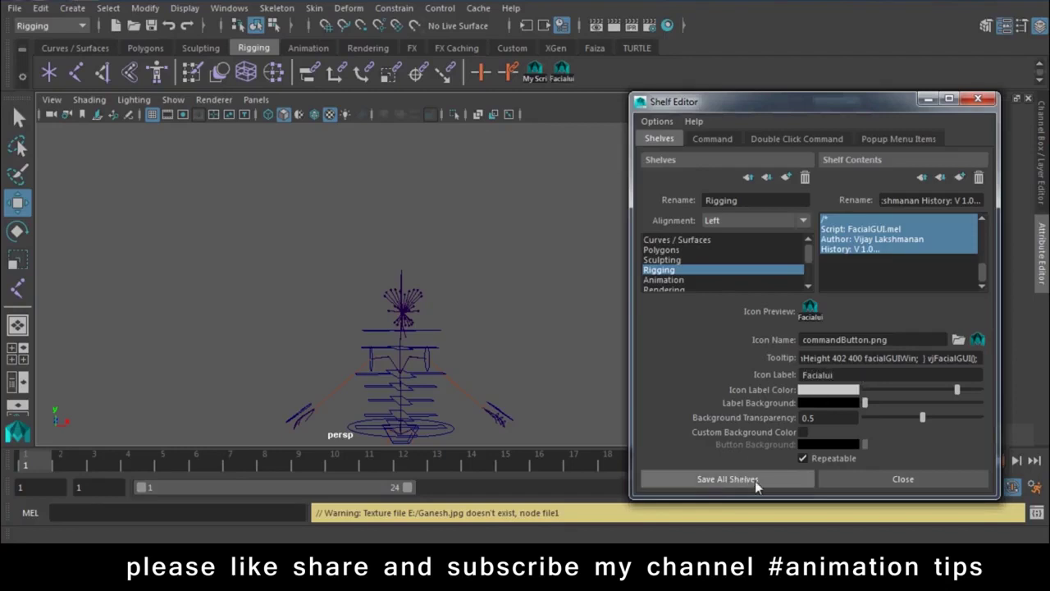
click(755, 480)
Launch the Create Facial Gui Controls window and switch the viewport to the front view
click(564, 79)
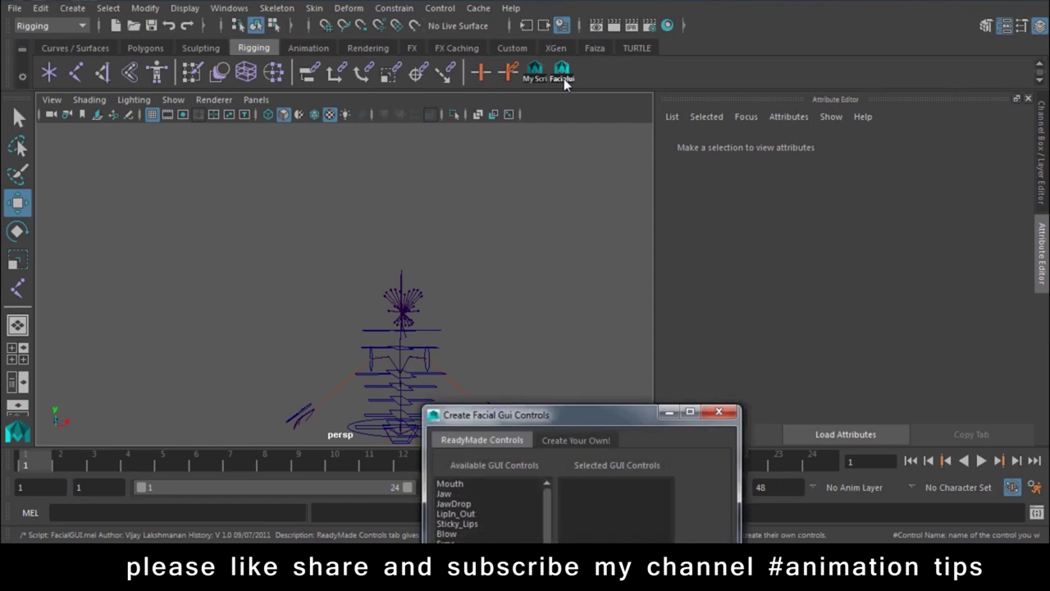
drag(559, 423, 818, 71)
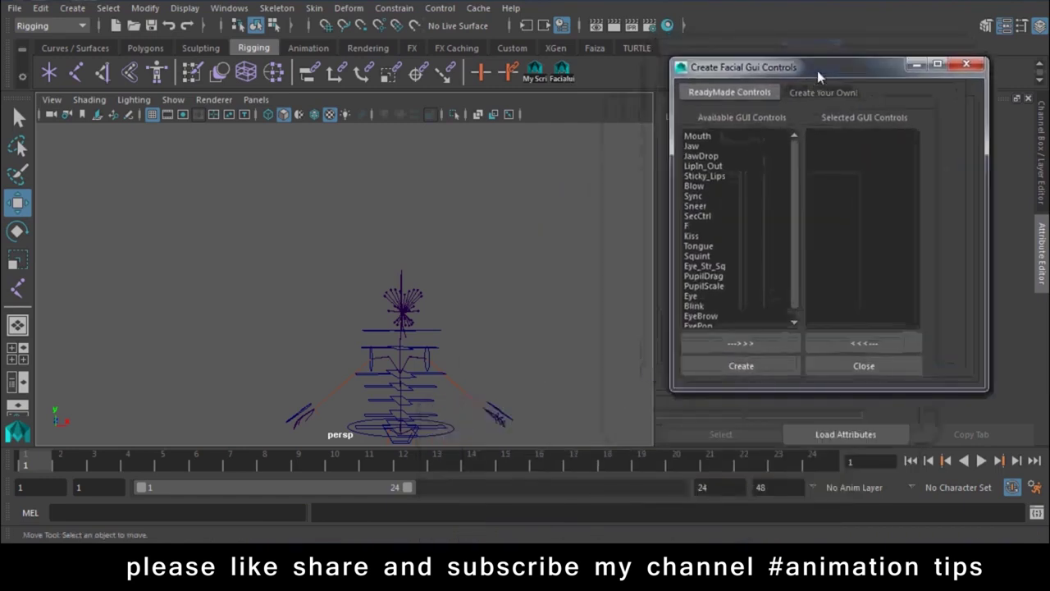
alt+drag(478, 379, 387, 226)
key(space)
drag(499, 170, 497, 193)
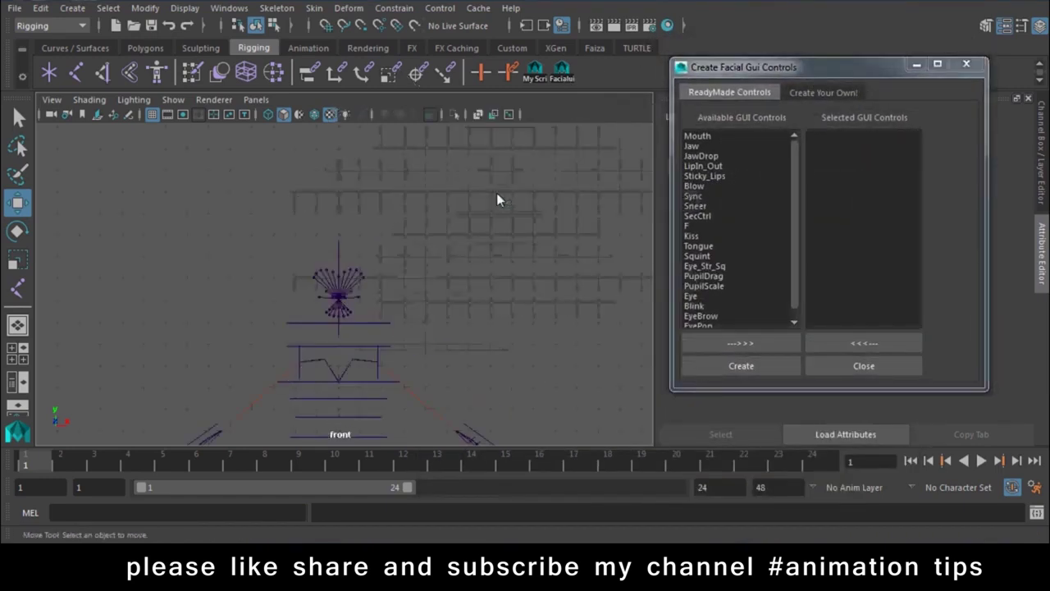
Add Jaw, Blink and EyeBrow to the Selected GUI Controls list
click(692, 147)
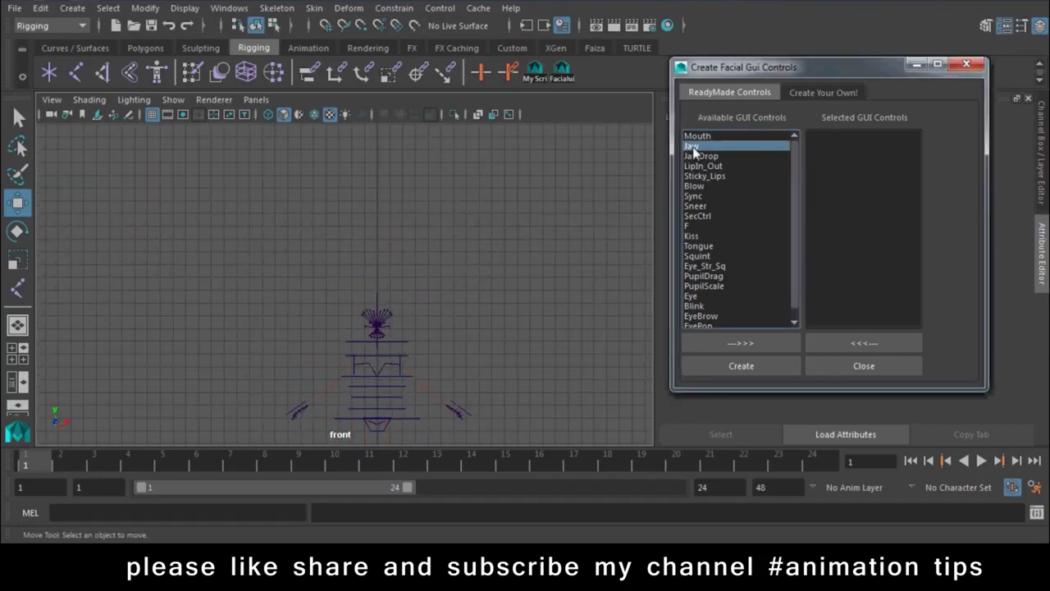
click(757, 345)
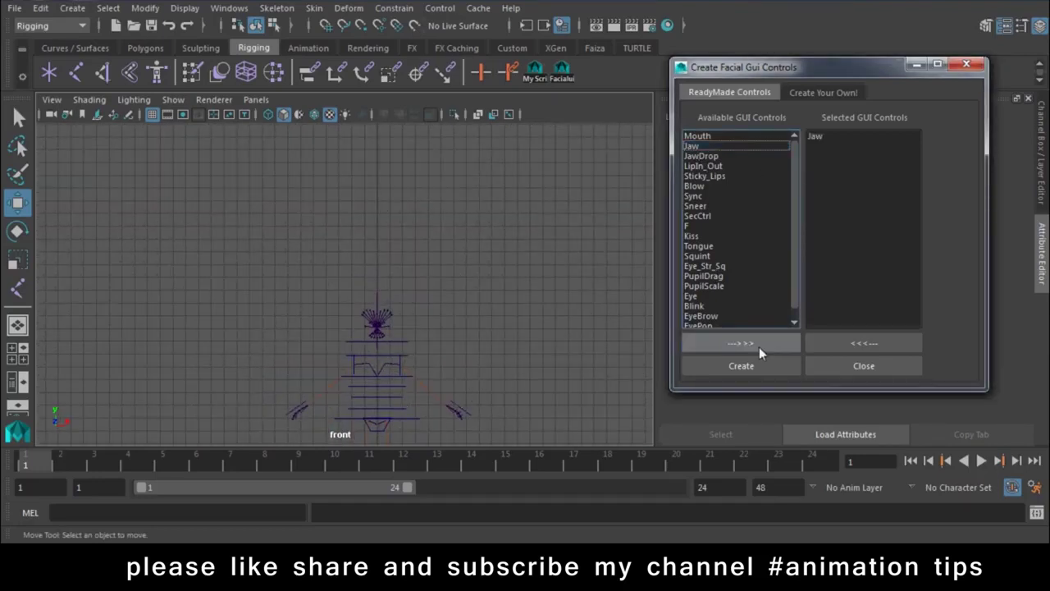
click(704, 178)
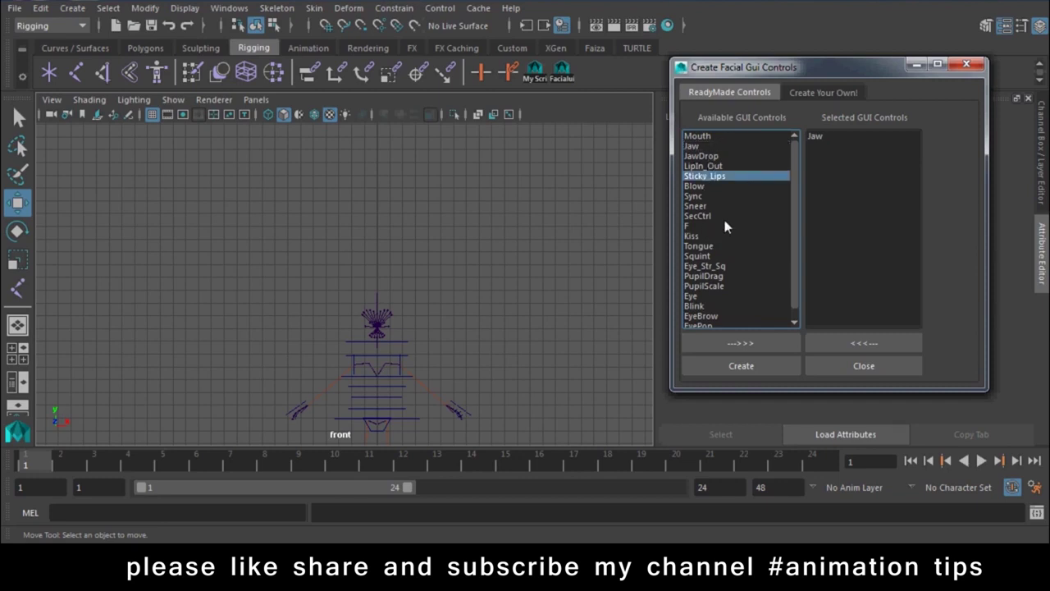
scroll(725, 220, down, 1)
click(697, 296)
click(735, 343)
click(710, 307)
click(717, 338)
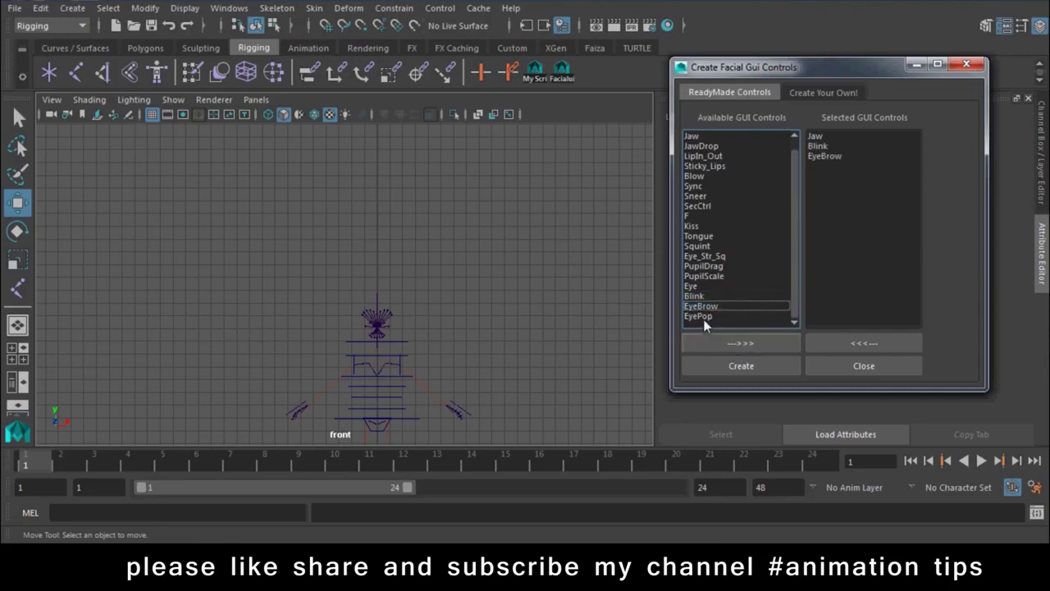
Browse the Eye, Eye_Str_Sq, Tongue, Kiss, F and Mouth options, then close the window
click(699, 286)
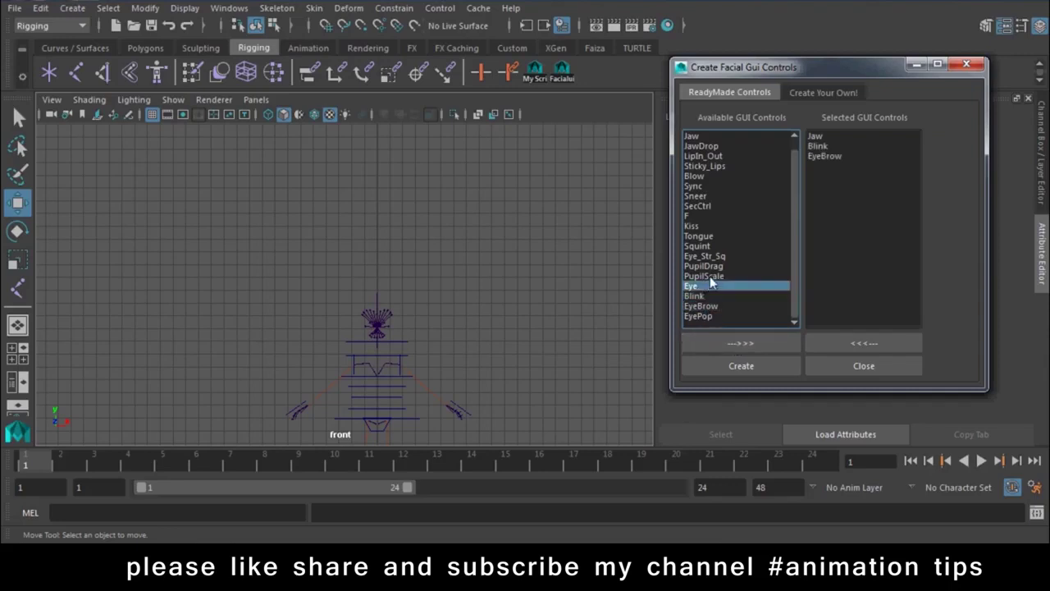
click(716, 258)
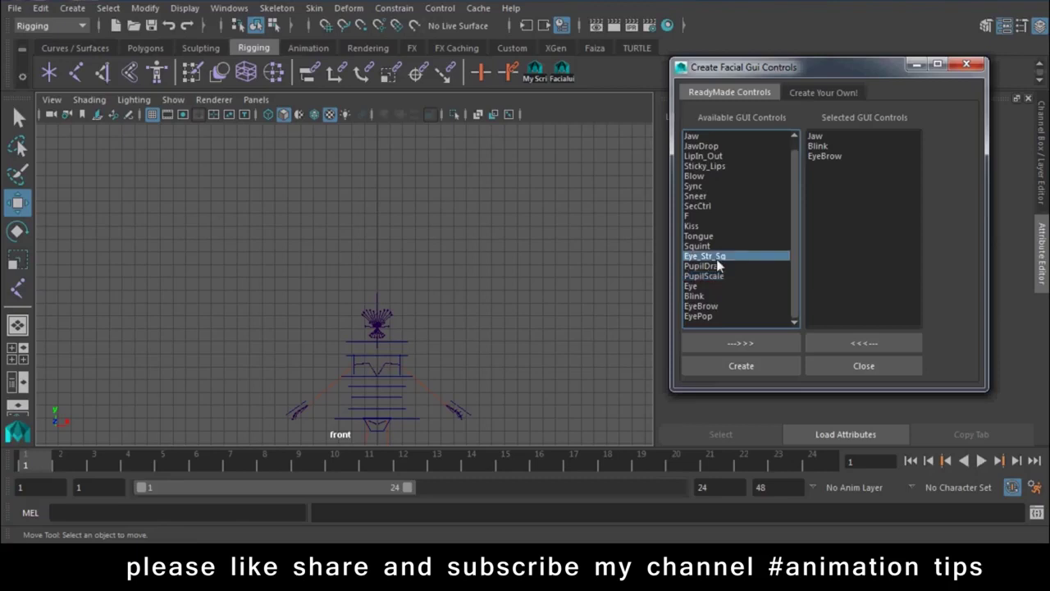
click(704, 237)
click(694, 225)
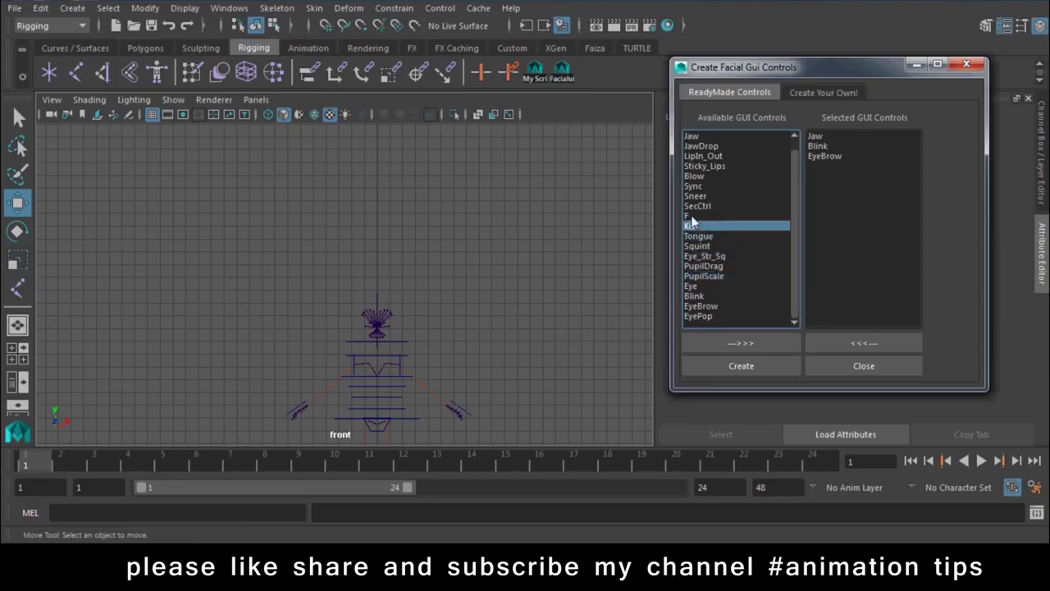
click(691, 216)
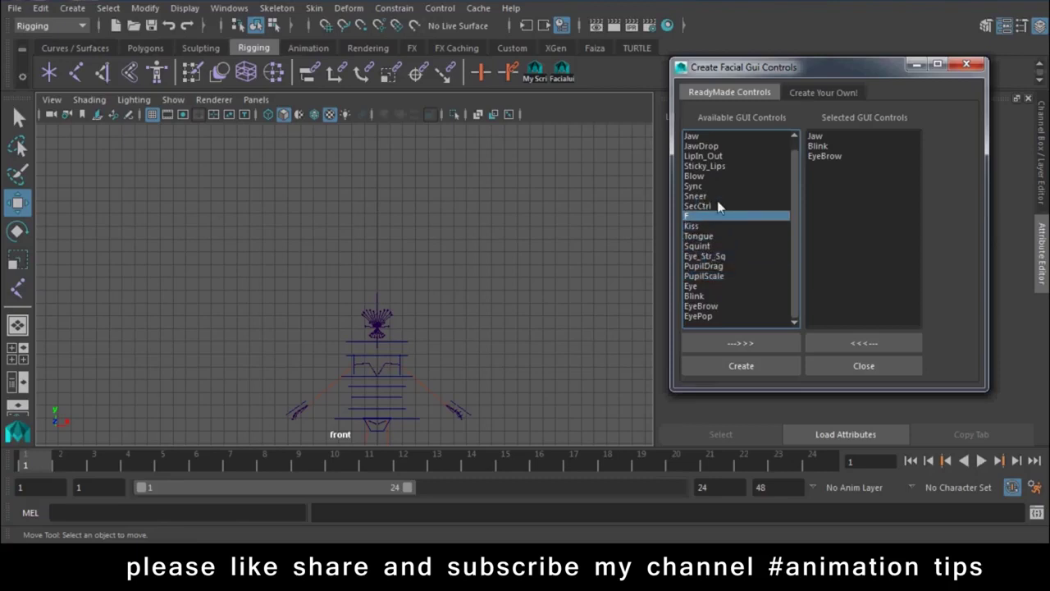
scroll(718, 203, up, 1)
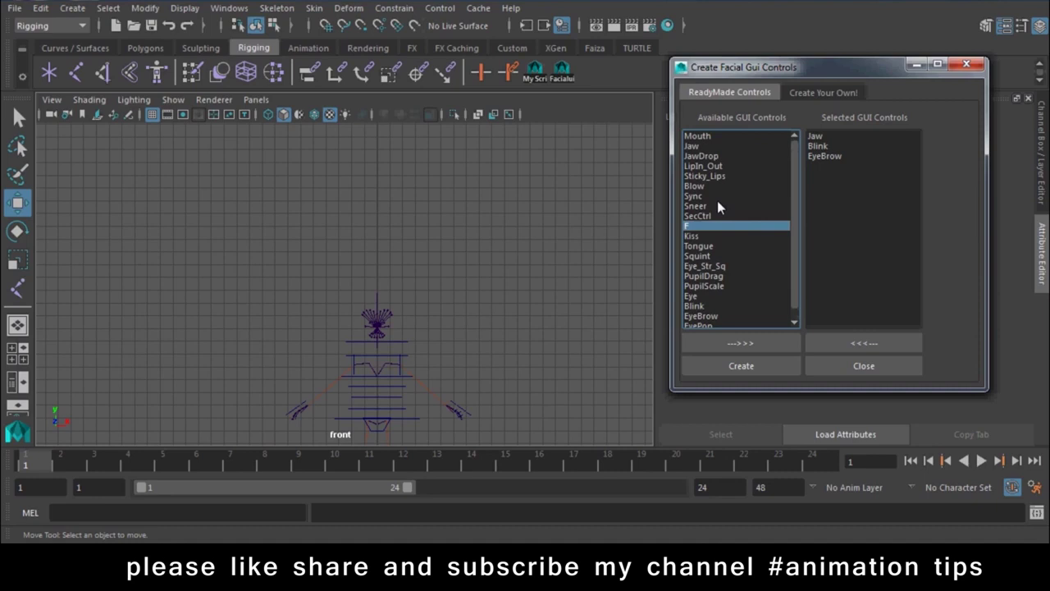
click(696, 138)
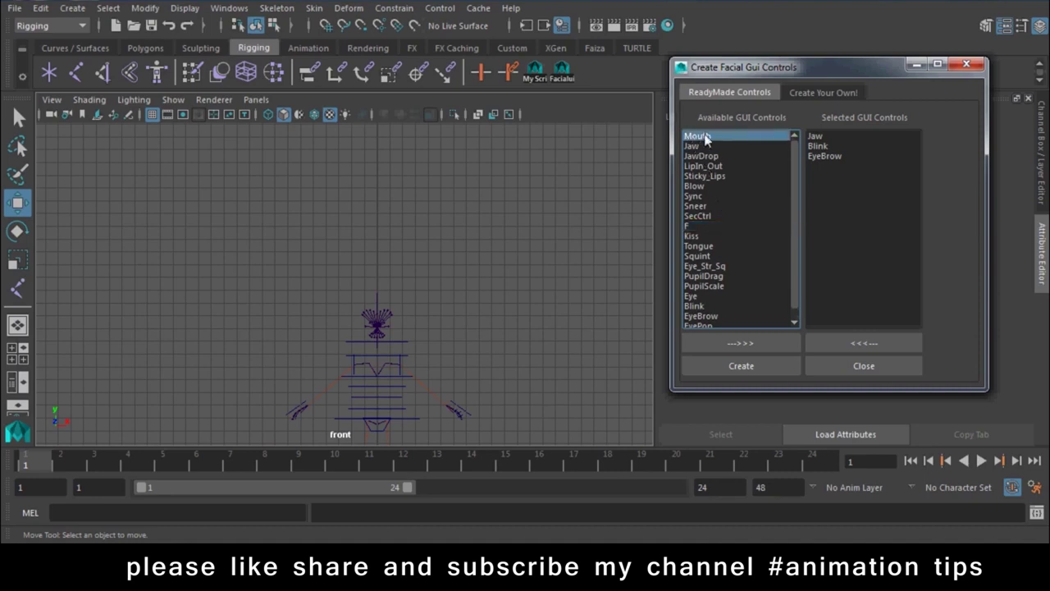
click(878, 368)
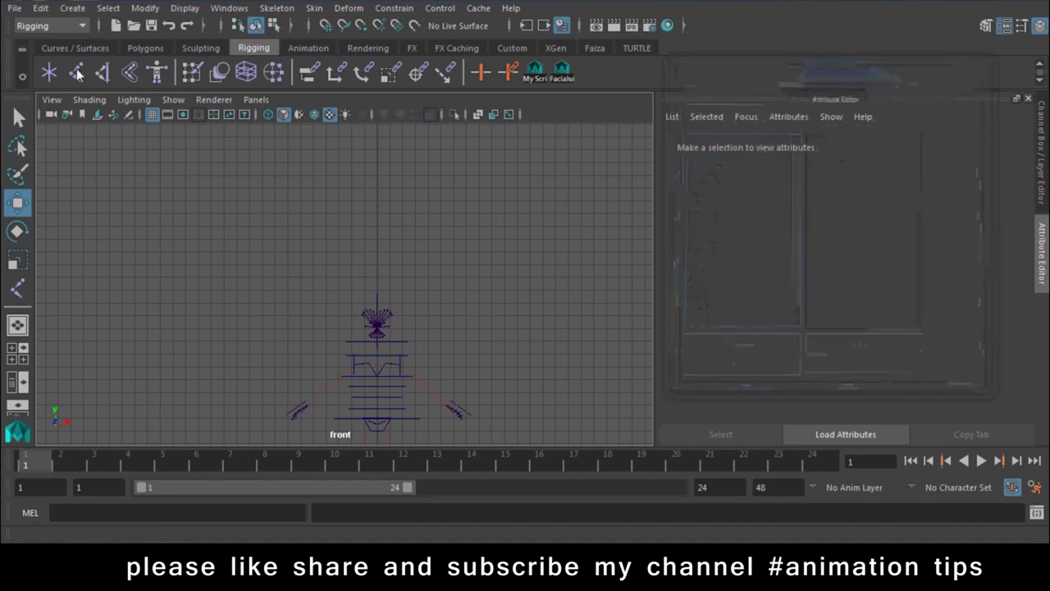
Open the Script Editor and clear both of its panes
click(1037, 513)
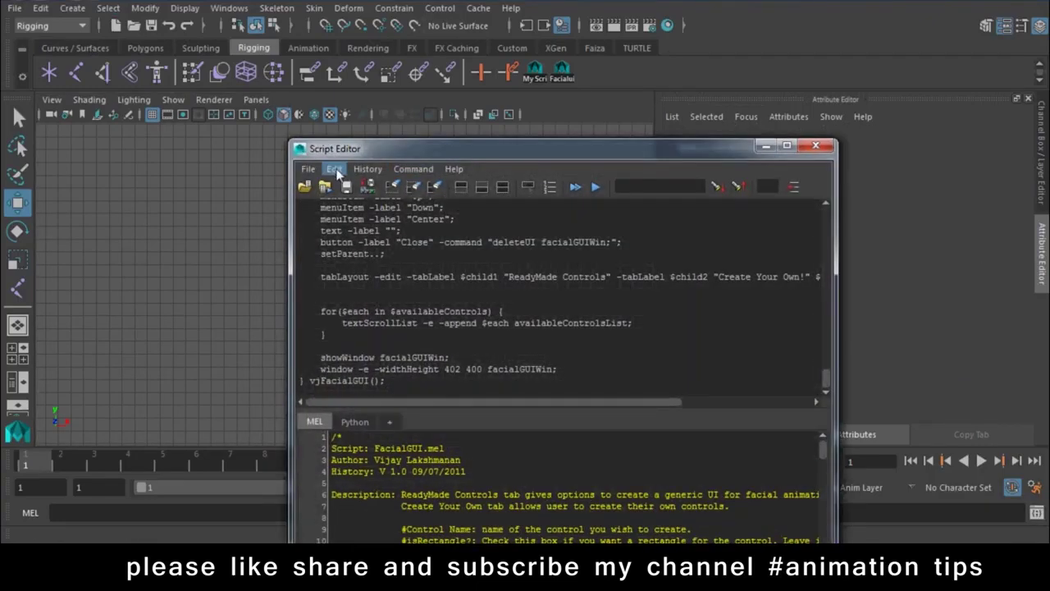
click(334, 169)
click(376, 398)
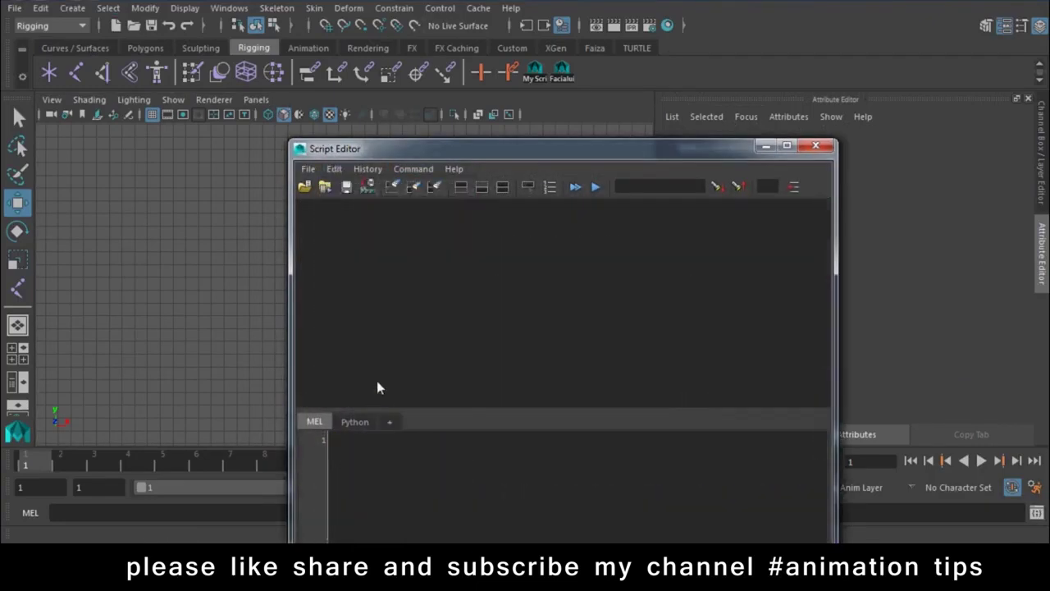
Load D:\mel\FacialGUI.mel into the Script Editor
click(308, 168)
click(328, 199)
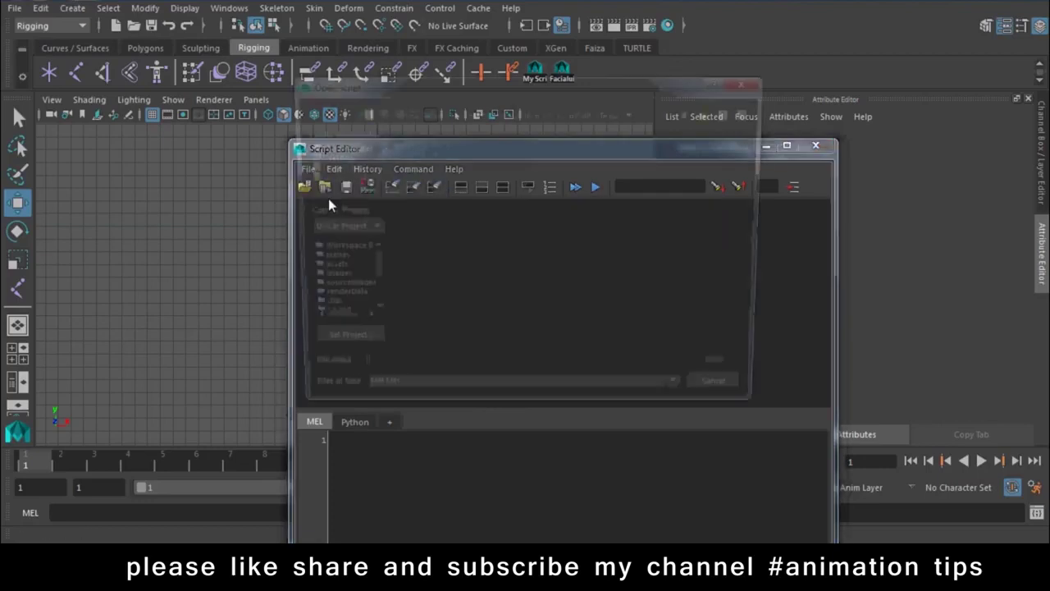
click(336, 147)
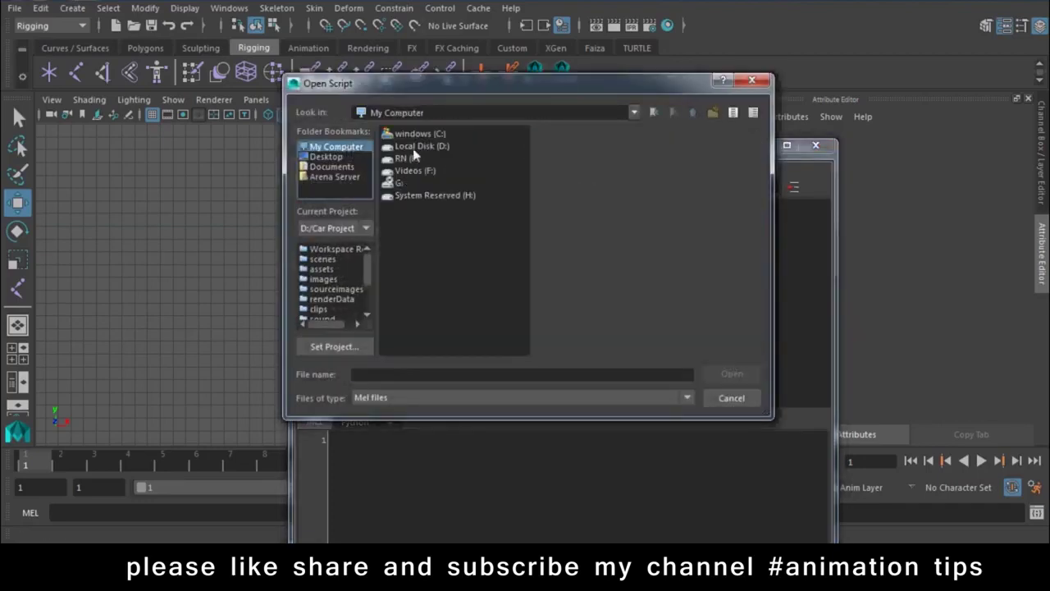
double_click(413, 148)
double_click(404, 320)
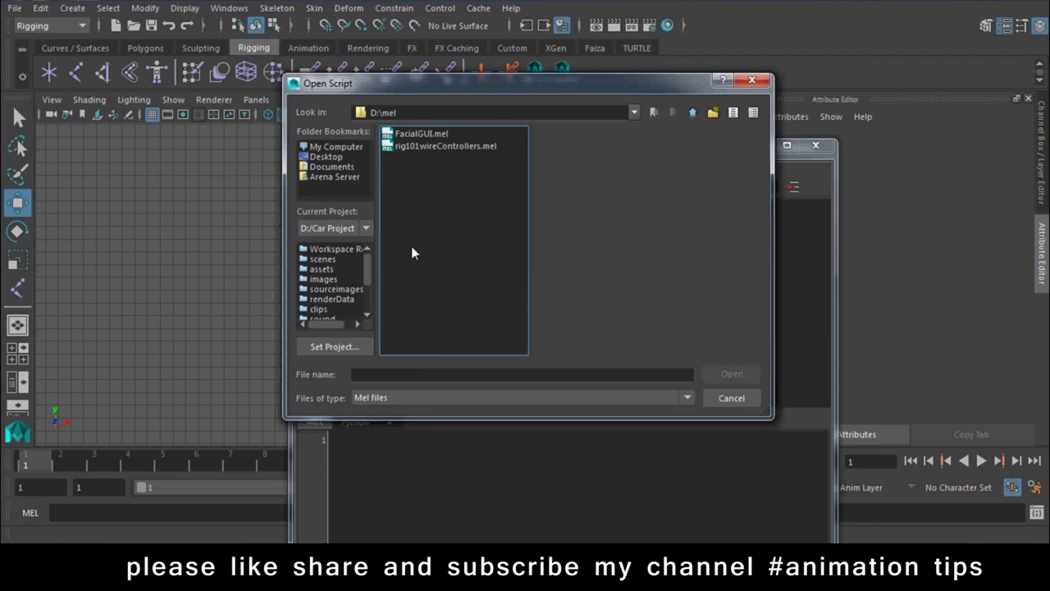
double_click(423, 133)
Select all of the FacialGUI script text and move the editor off the shelf area
mouse_move(430, 133)
mouse_down()
mouse_move(663, 47)
mouse_move(665, 8)
mouse_up()
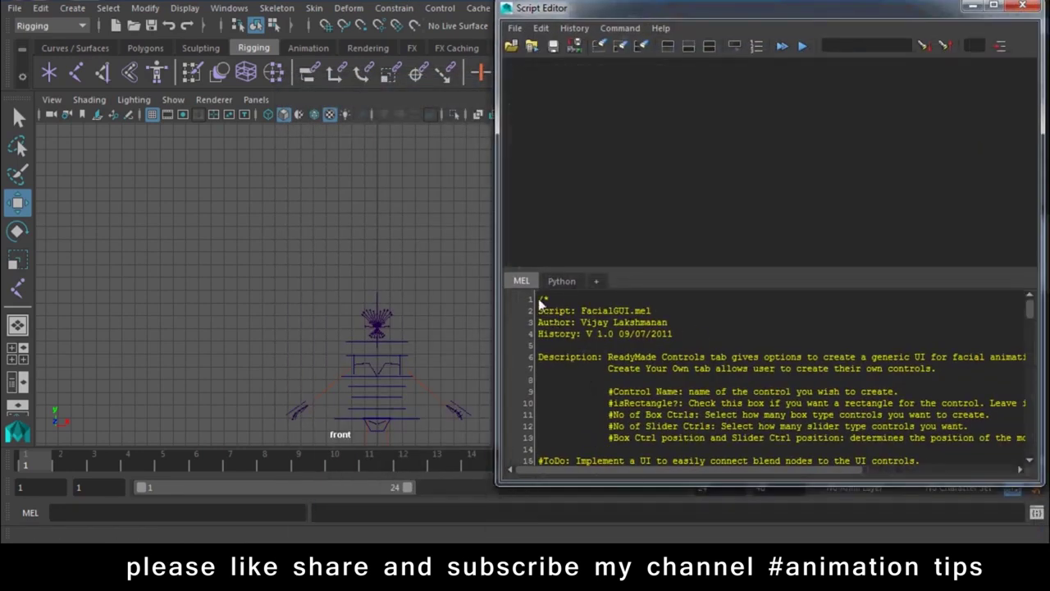
key(ctrl+a)
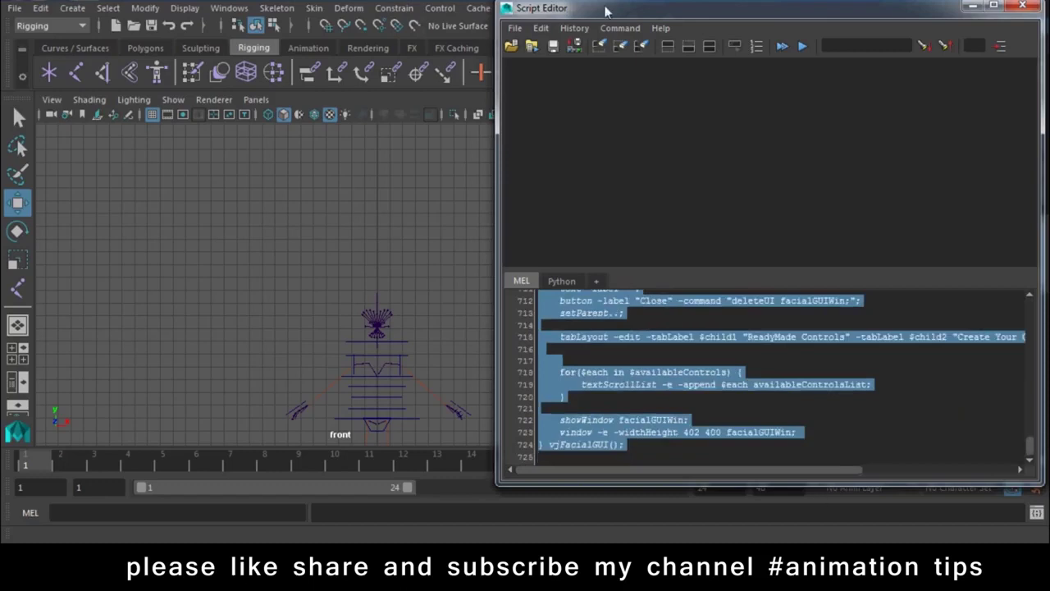
drag(606, 10, 745, 116)
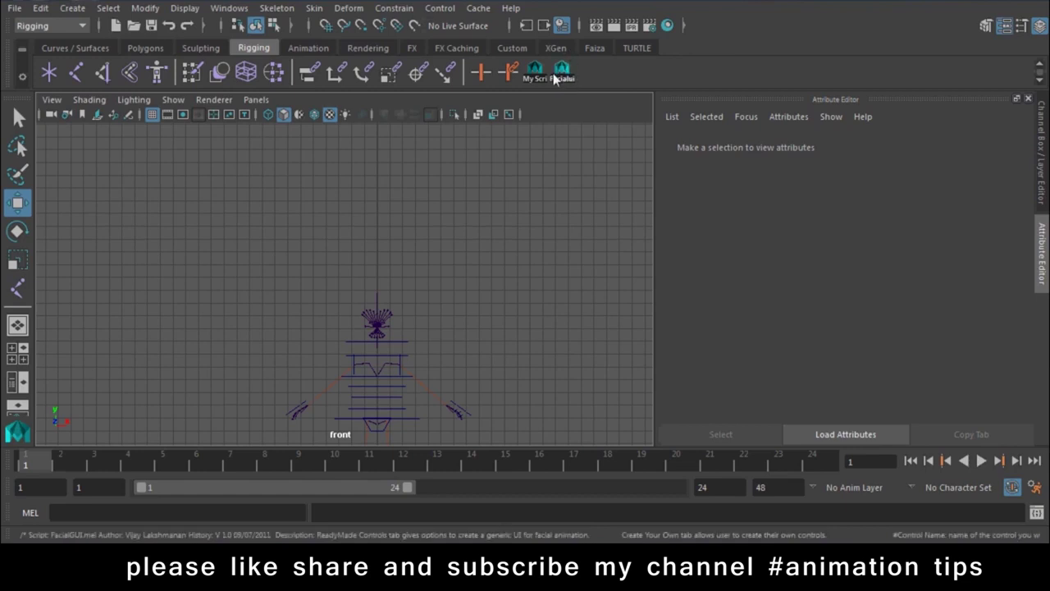
click(23, 77)
mouse_move(78, 124)
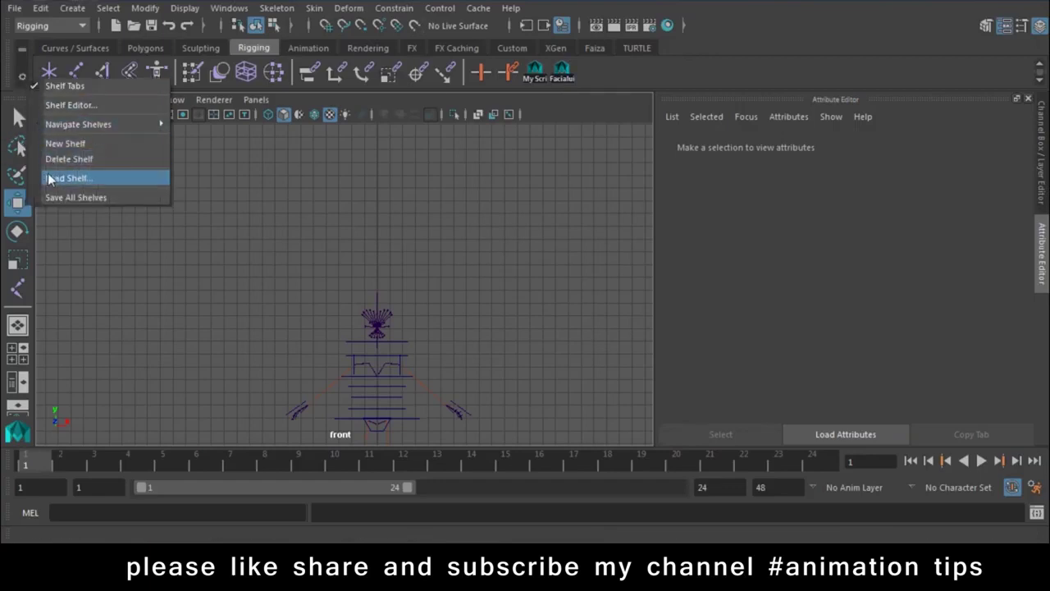
Open the Shelf Editor and select the Facialui shelf item
click(78, 106)
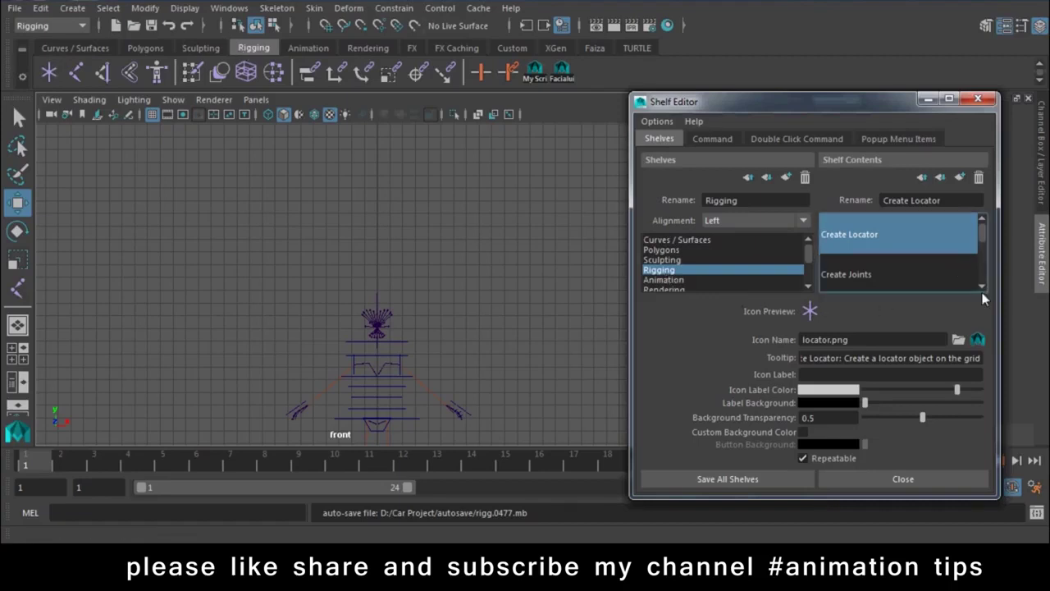
drag(985, 238, 977, 297)
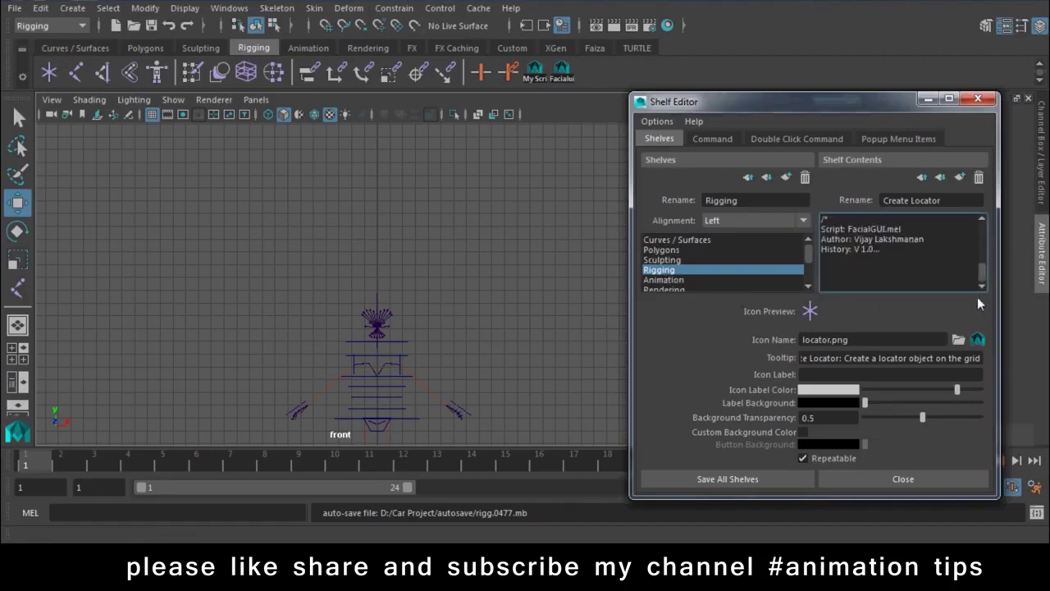
click(867, 237)
drag(834, 374, 779, 374)
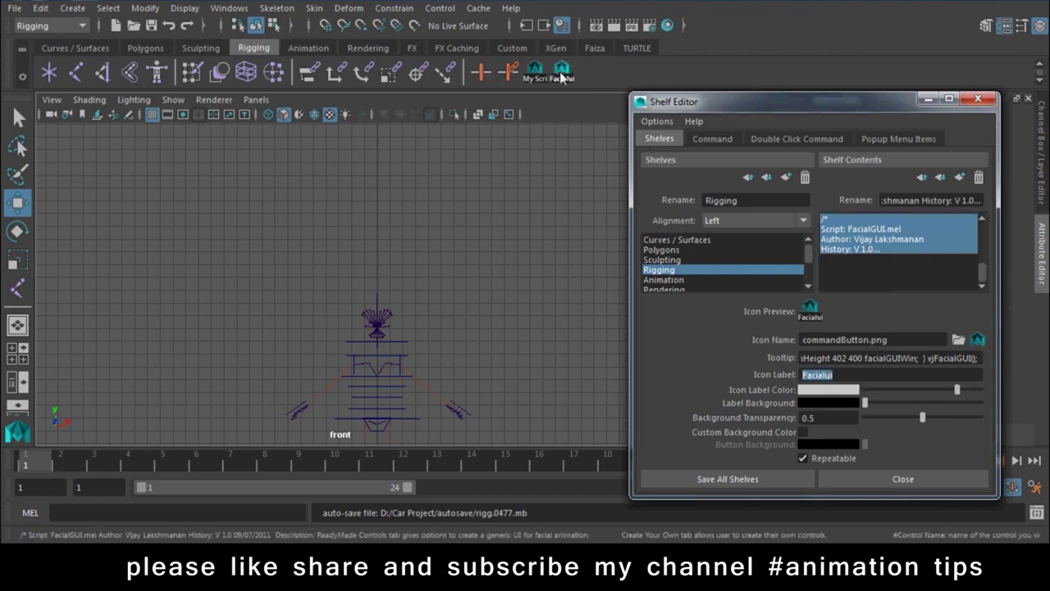
Browse for a replacement icon but cancel, keeping commandButton.png, then check the tooltip command
click(865, 340)
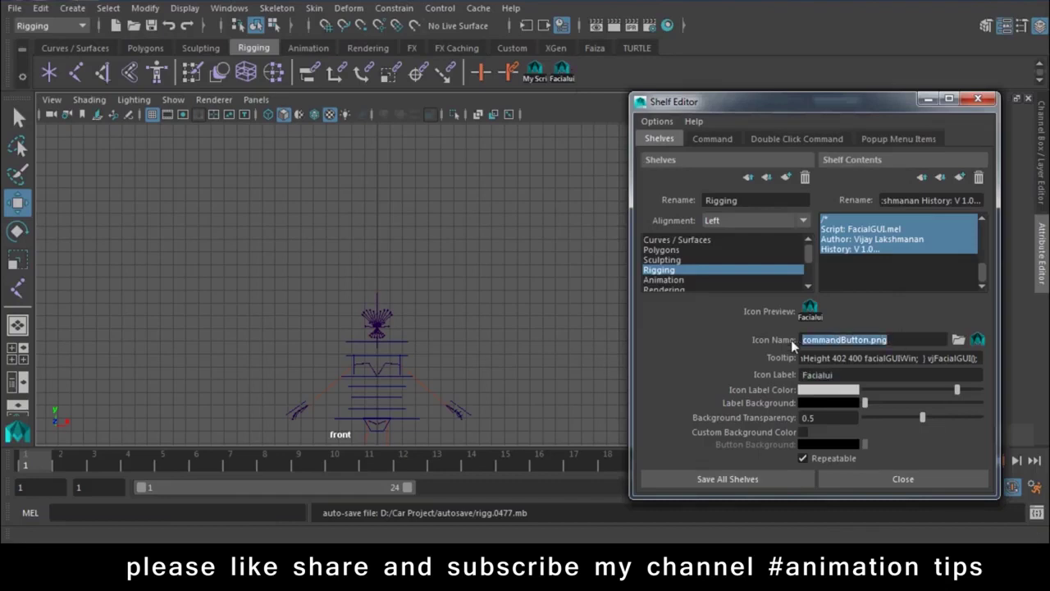
click(958, 339)
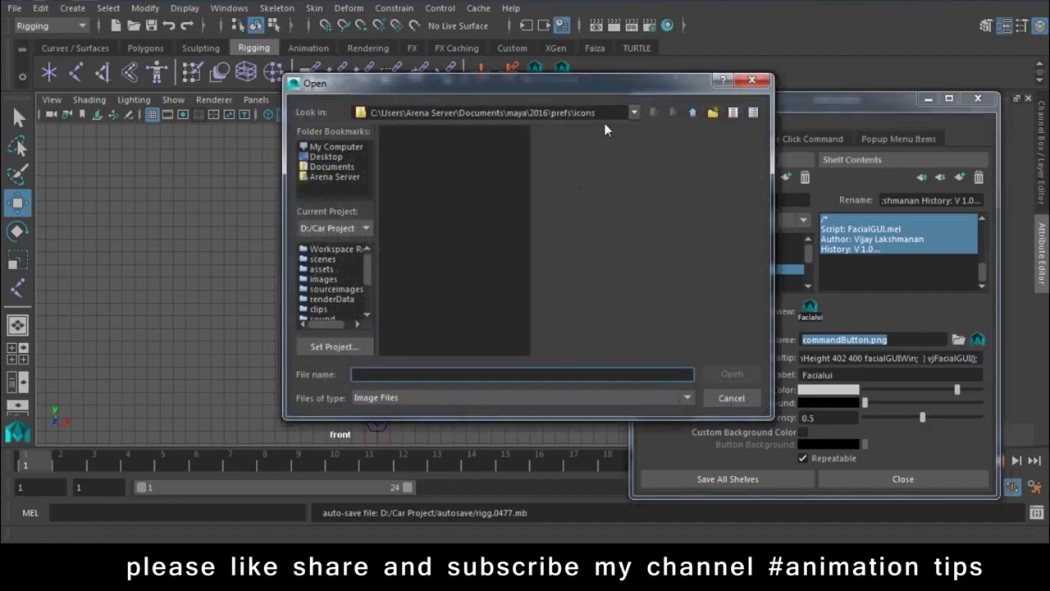
click(474, 399)
click(414, 420)
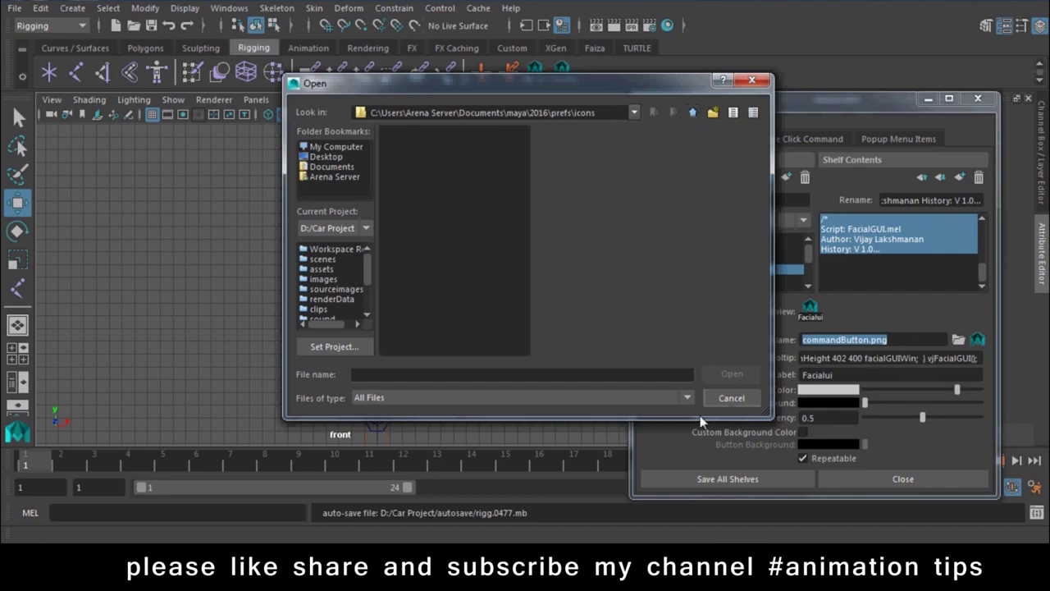
click(729, 398)
click(900, 360)
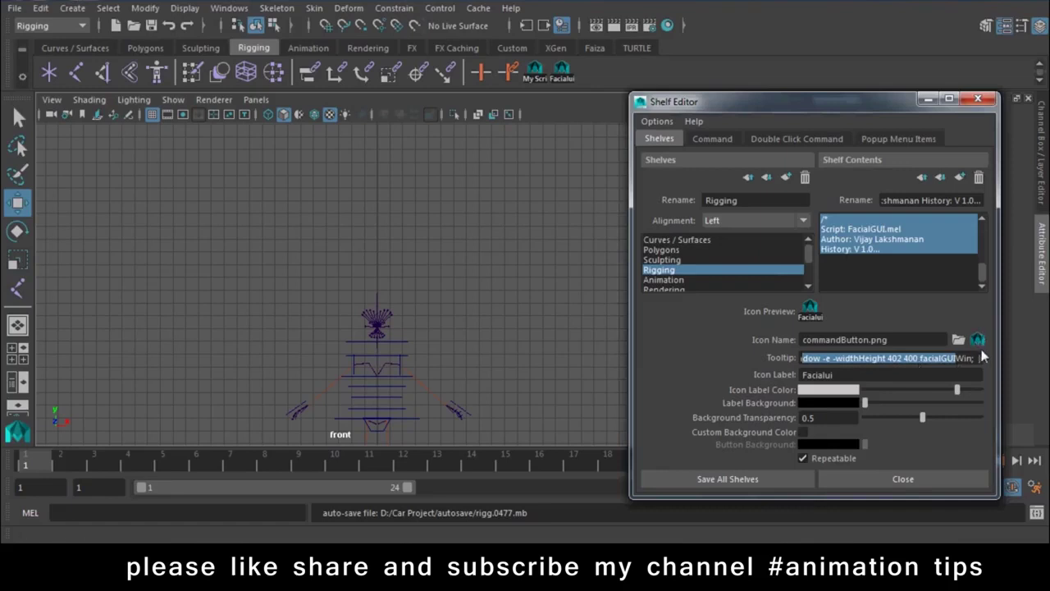
Close the Shelf Editor and switch the viewport to the perspective camera via the hotbox
click(978, 99)
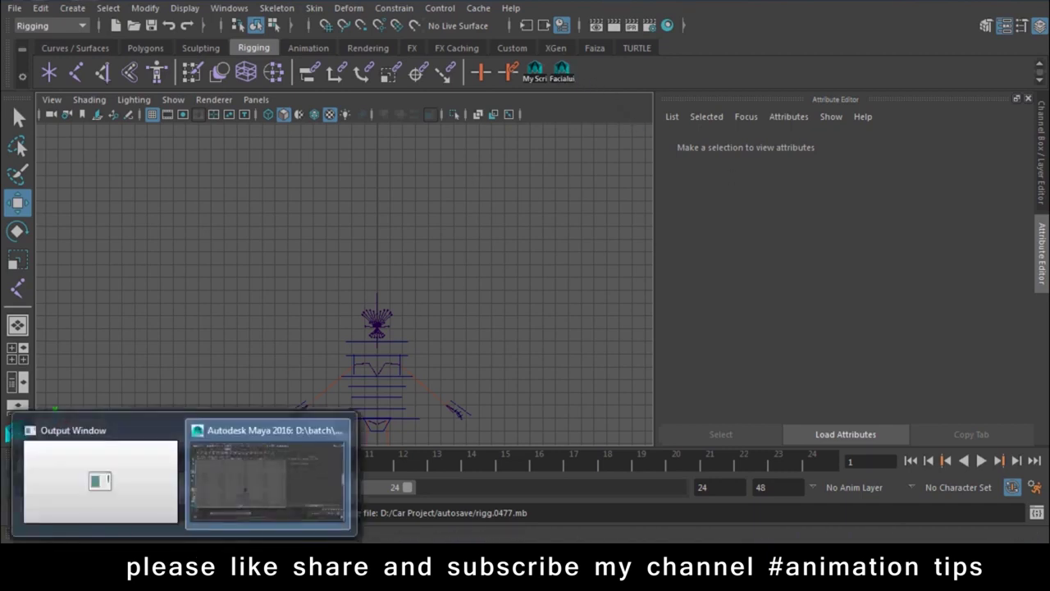
scroll(387, 365, up, 3)
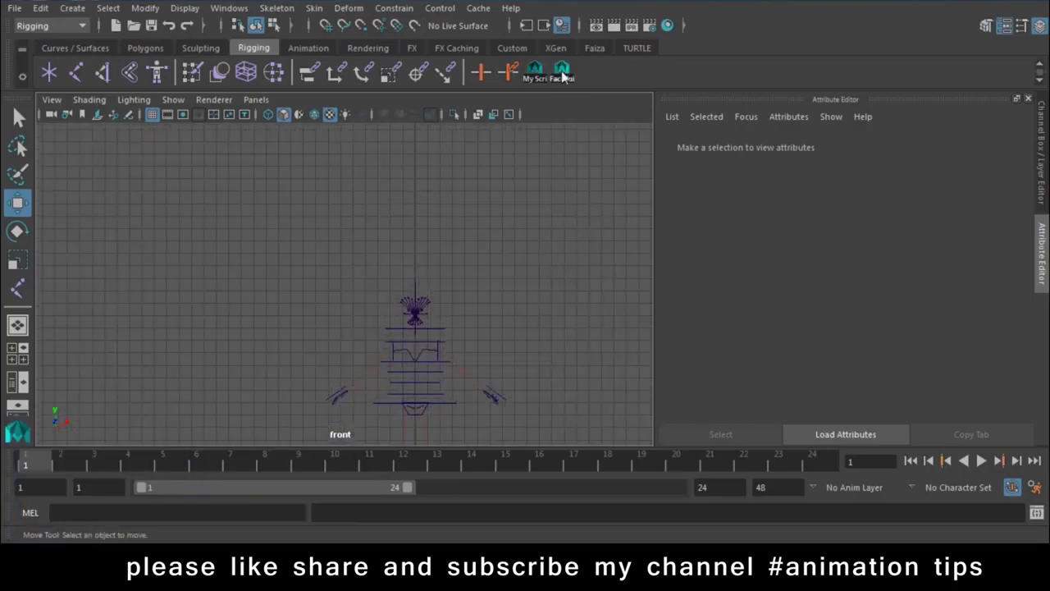
key(space)
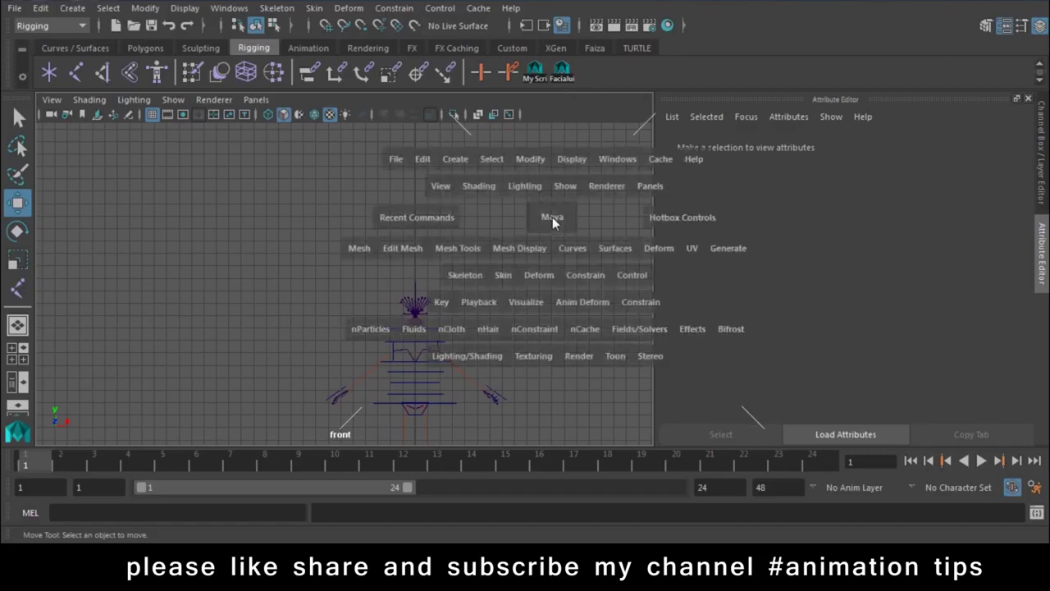
drag(552, 216, 599, 344)
Launch the Facialui tool and create the Jaw GUI control, undoing an accidental move
click(562, 70)
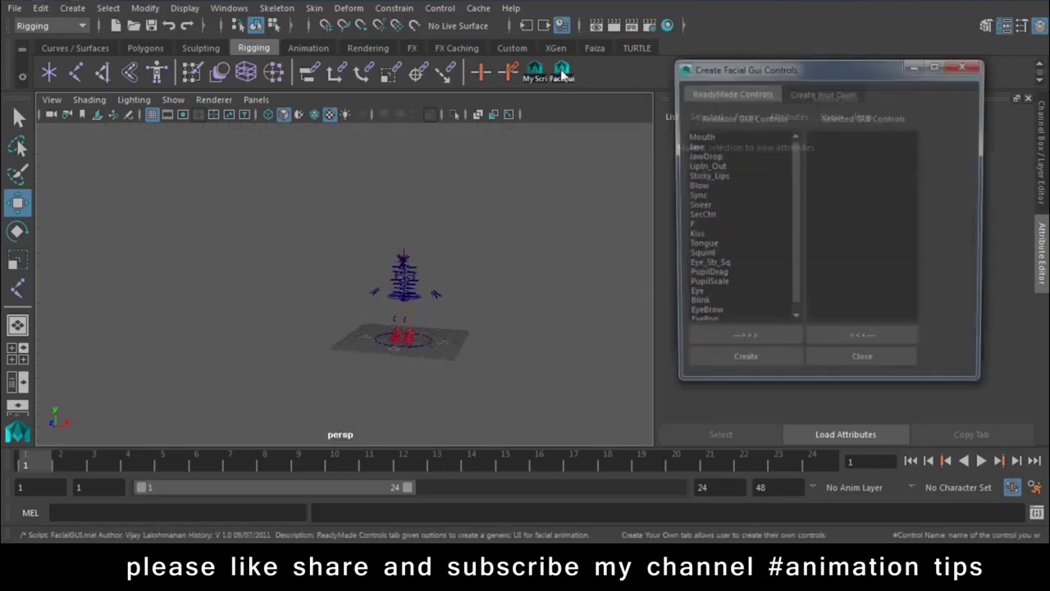
click(692, 146)
click(775, 348)
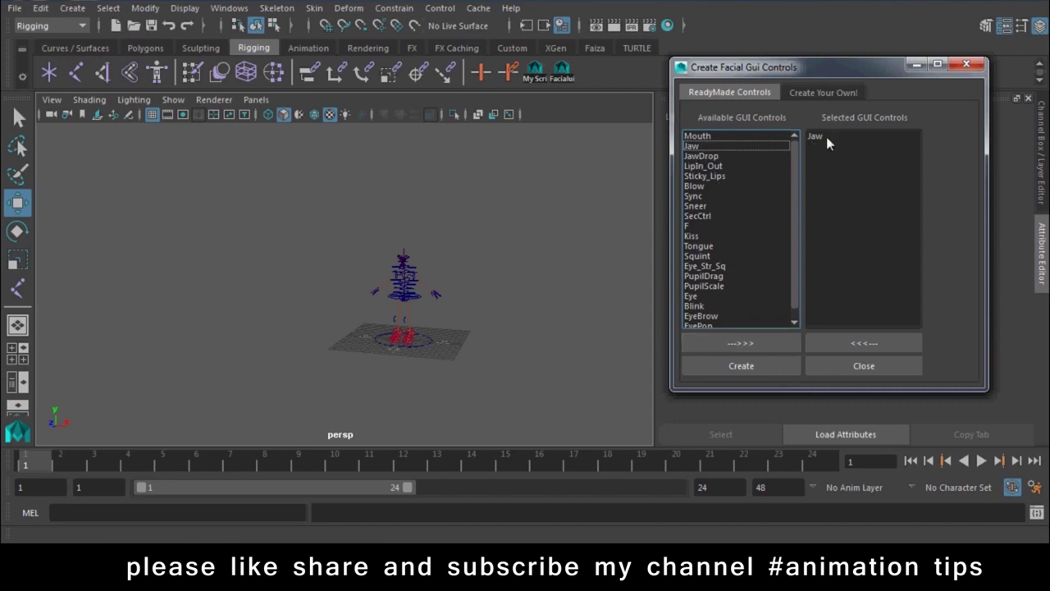
click(743, 367)
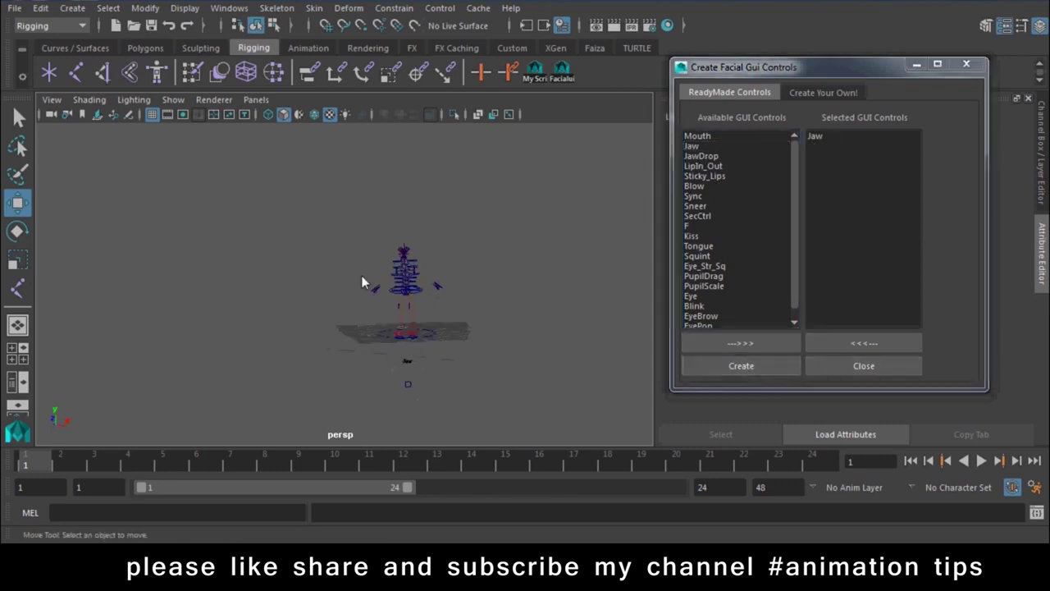
click(455, 365)
mouse_move(456, 371)
mouse_down()
mouse_move(464, 306)
mouse_move(516, 366)
mouse_up()
key(ctrl+z)
key(ctrl+z)
key(ctrl+z)
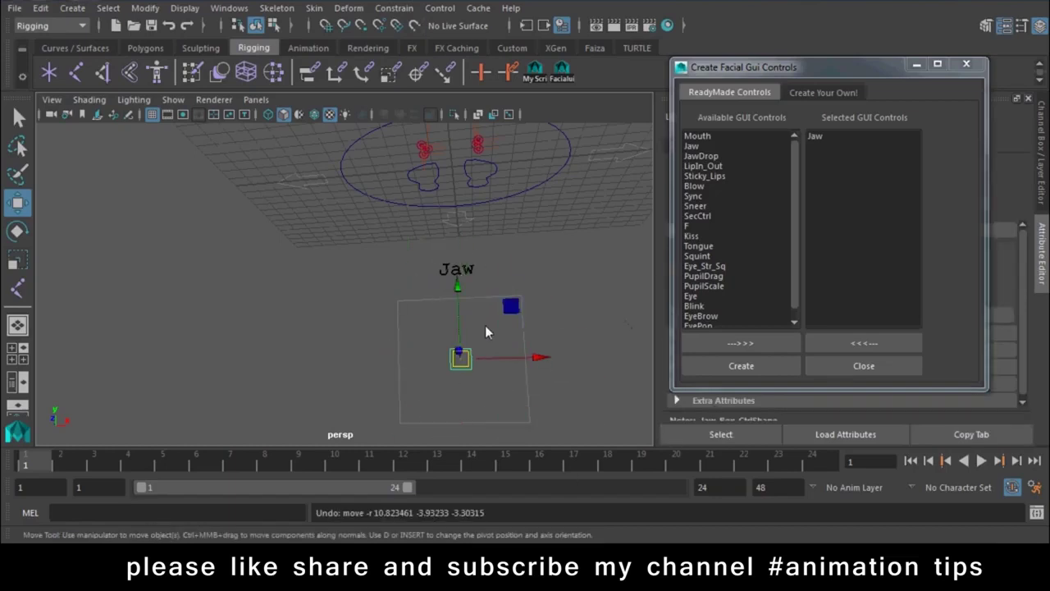
key(ctrl+z)
key(ctrl+z)
key(ctrl+z)
key(ctrl+z)
Add Mouth and Sync to the Selected GUI Controls list
click(697, 135)
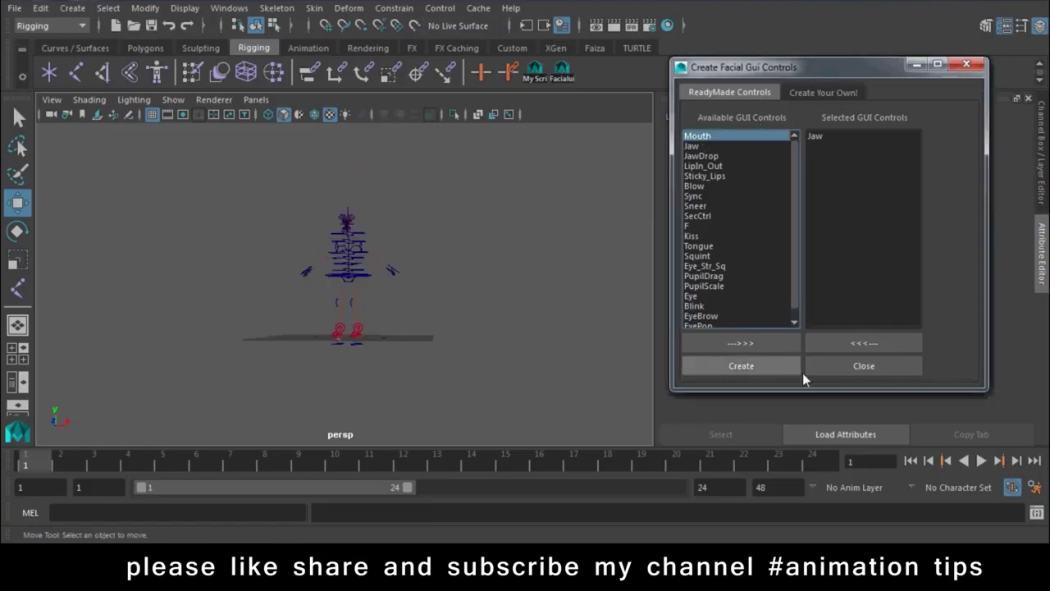
click(760, 343)
click(708, 145)
click(746, 344)
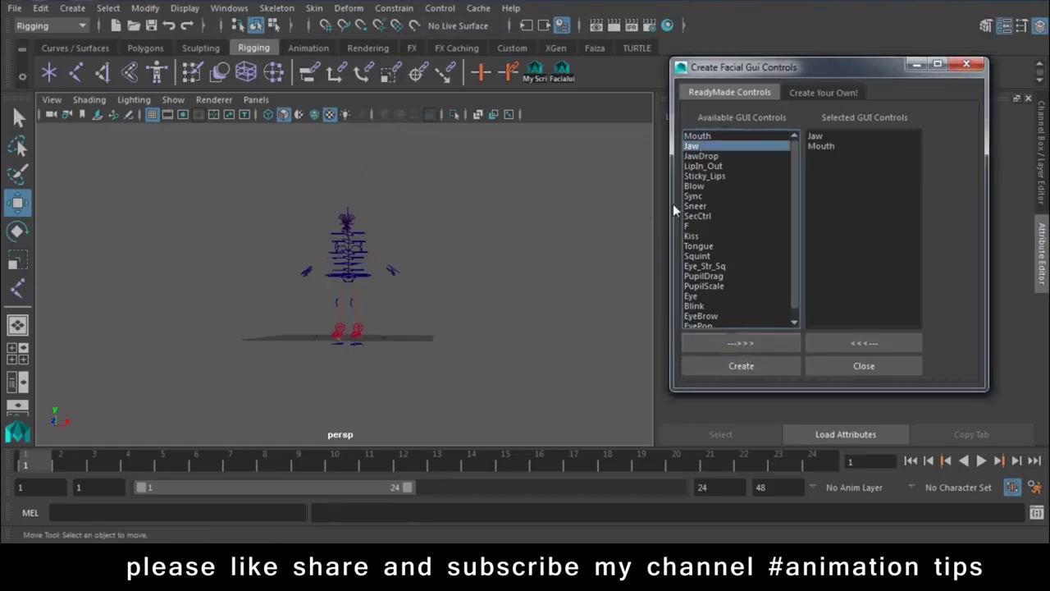
click(710, 156)
click(708, 175)
click(697, 198)
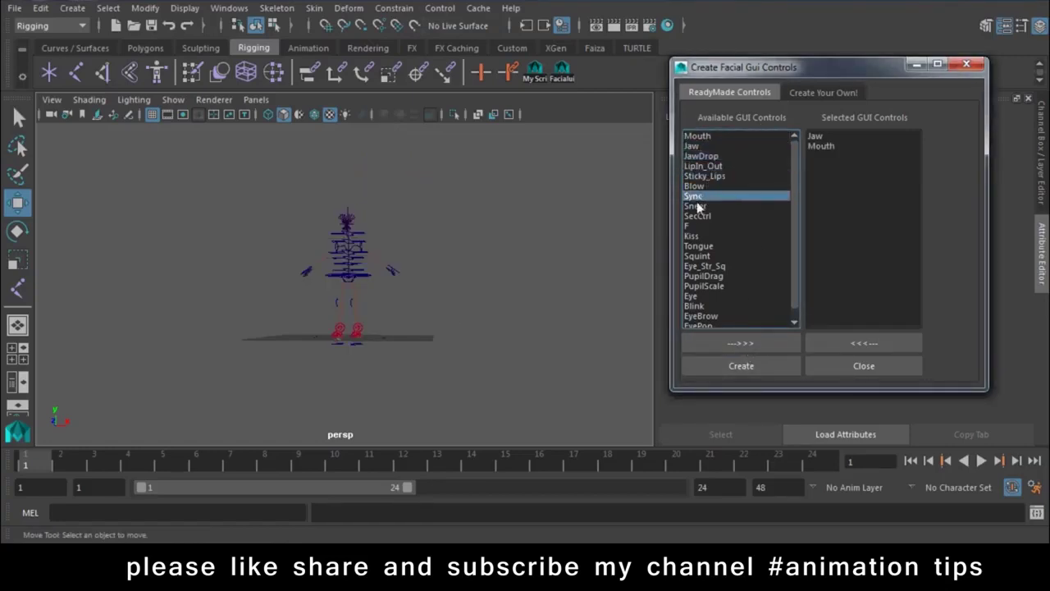
key(Down)
key(Down)
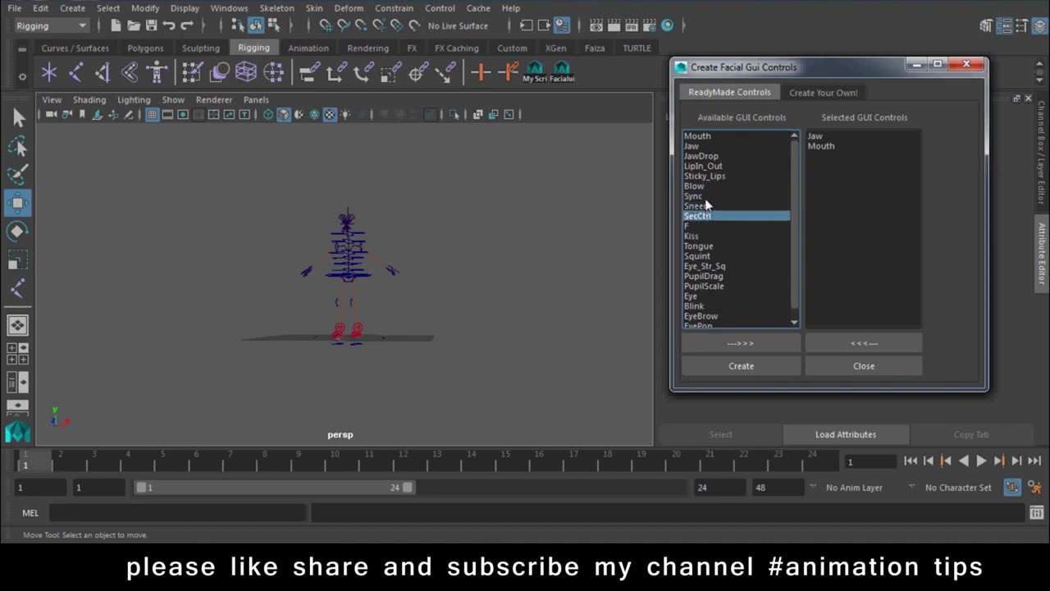
click(694, 196)
click(757, 342)
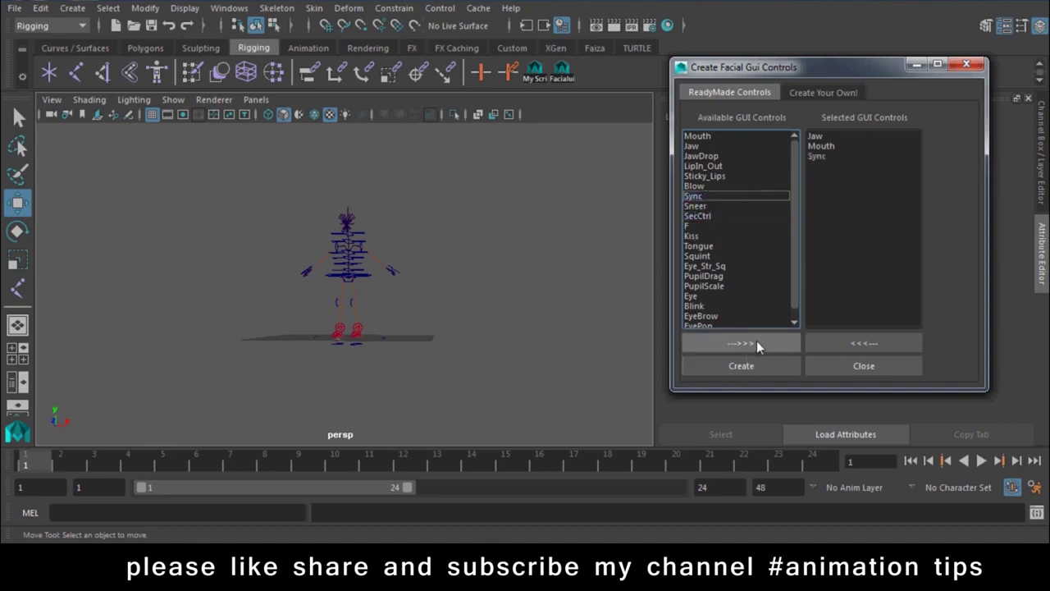
Add Blink and EyeBrow, create the chosen controls, and close the window
click(725, 245)
scroll(728, 307, down, 1)
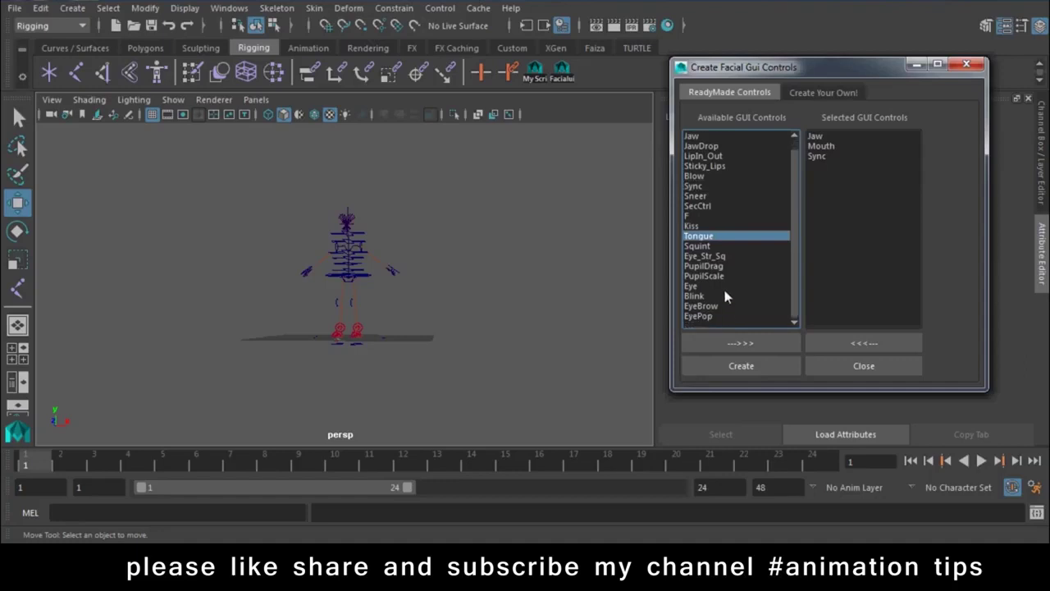
click(695, 295)
click(722, 343)
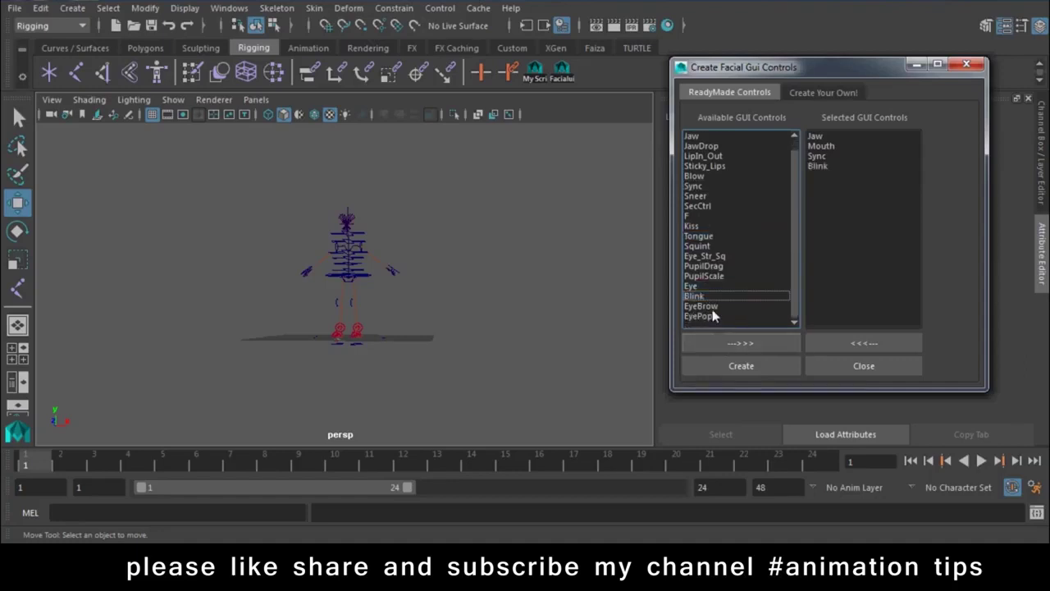
click(711, 306)
click(716, 345)
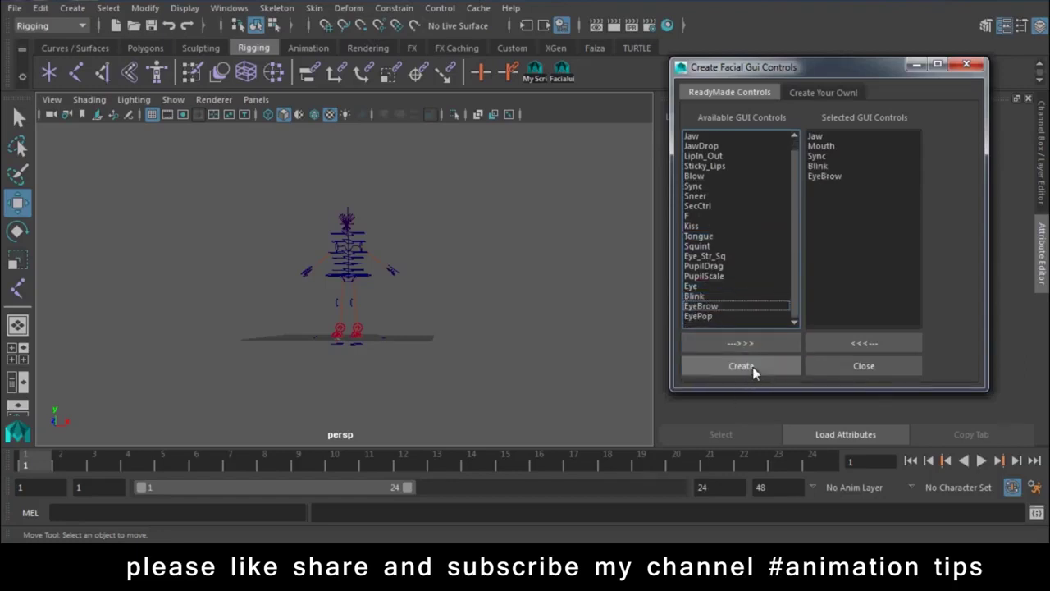
click(753, 366)
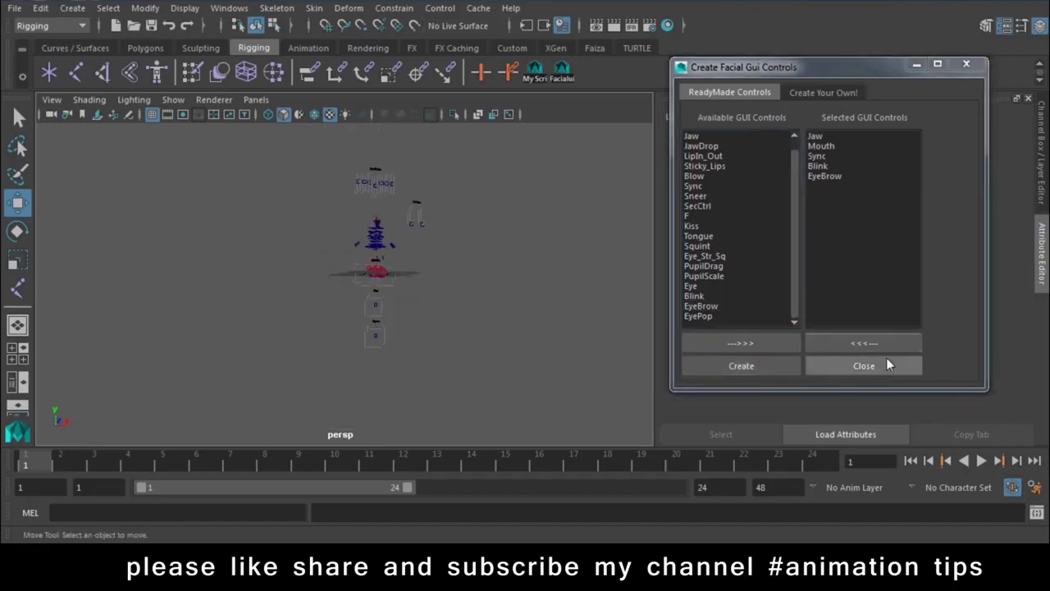
click(887, 365)
scroll(372, 295, up, 3)
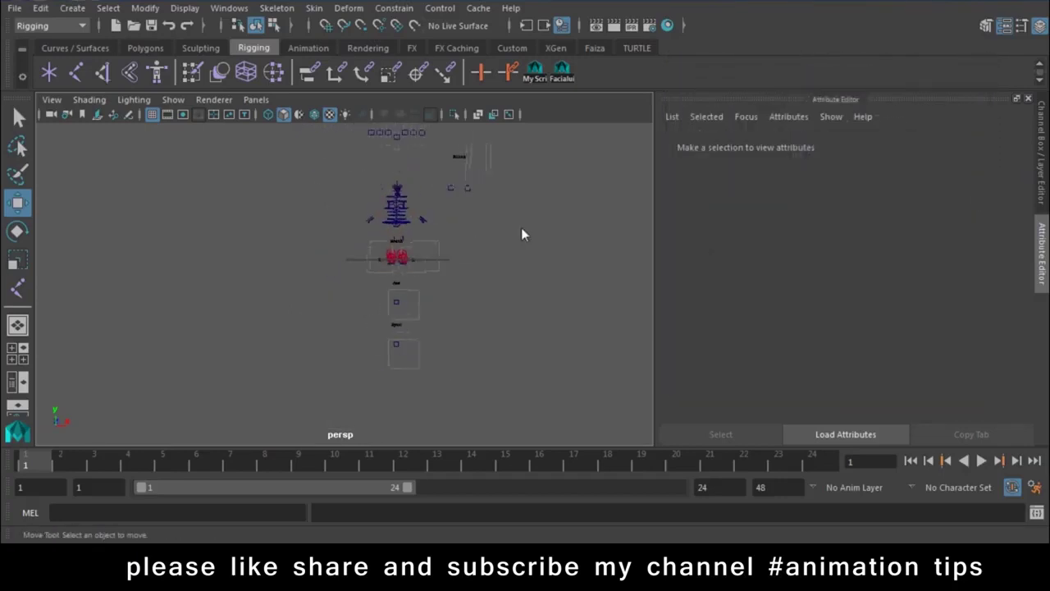
In front view, move the whole EyeBrow group up above the character
drag(521, 227, 512, 267)
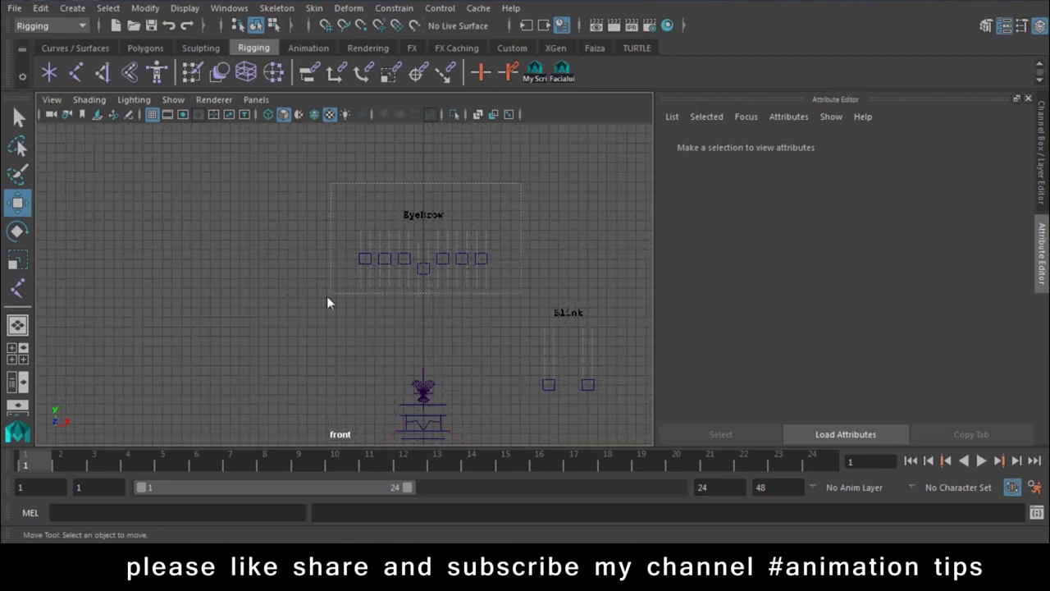
drag(327, 302, 326, 301)
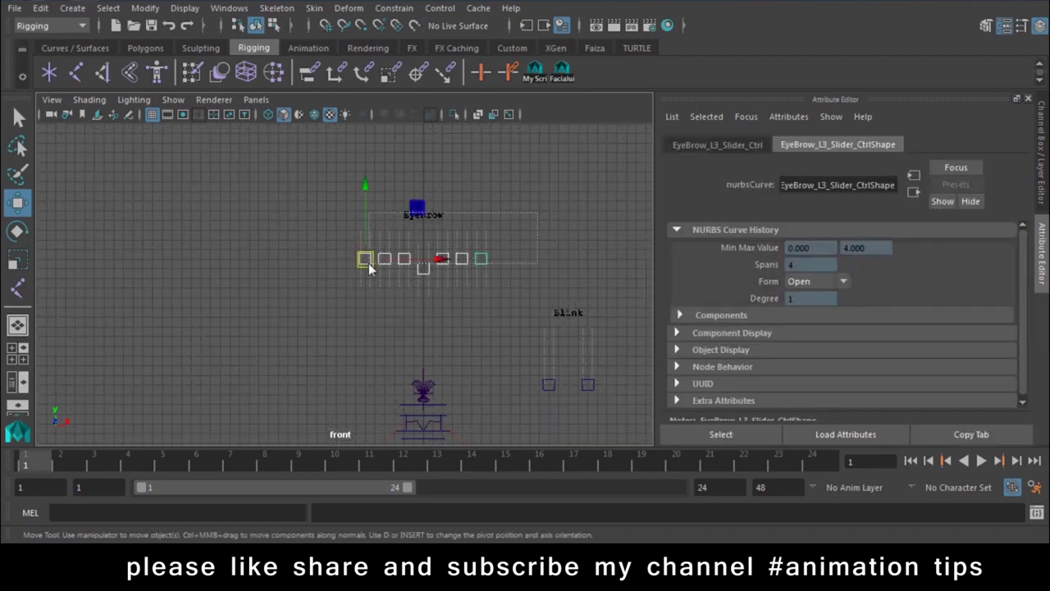
key(Up)
alt+middle_drag(458, 265, 548, 293)
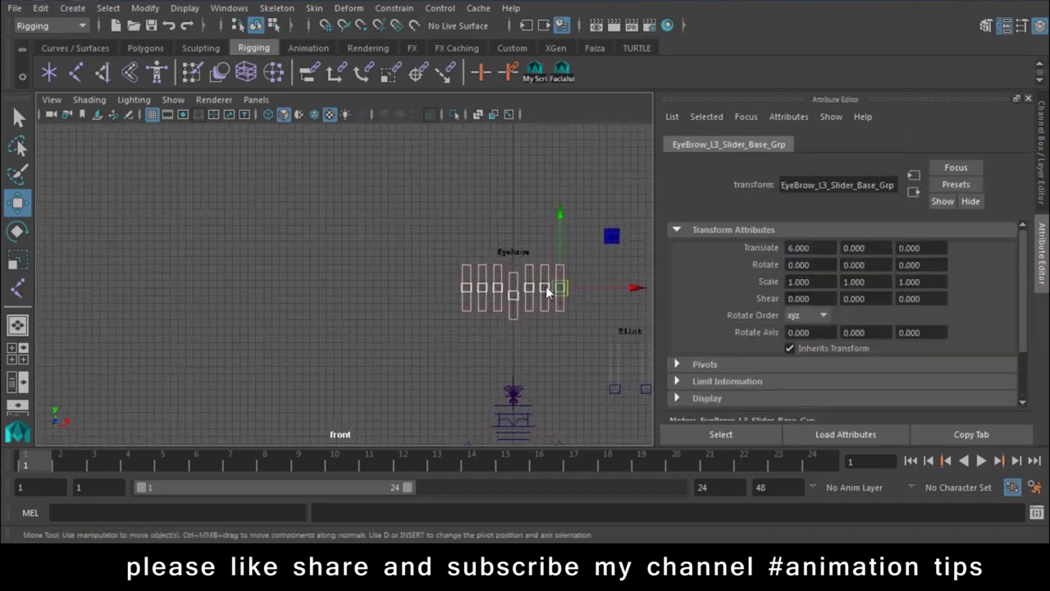
drag(548, 293, 330, 193)
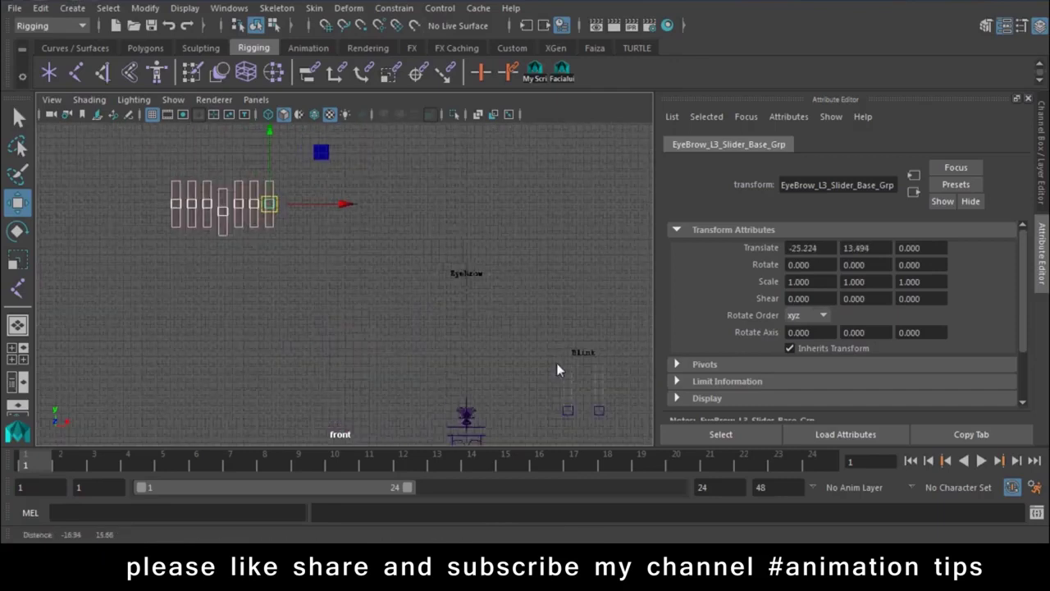
key(ctrl+z)
key(Up)
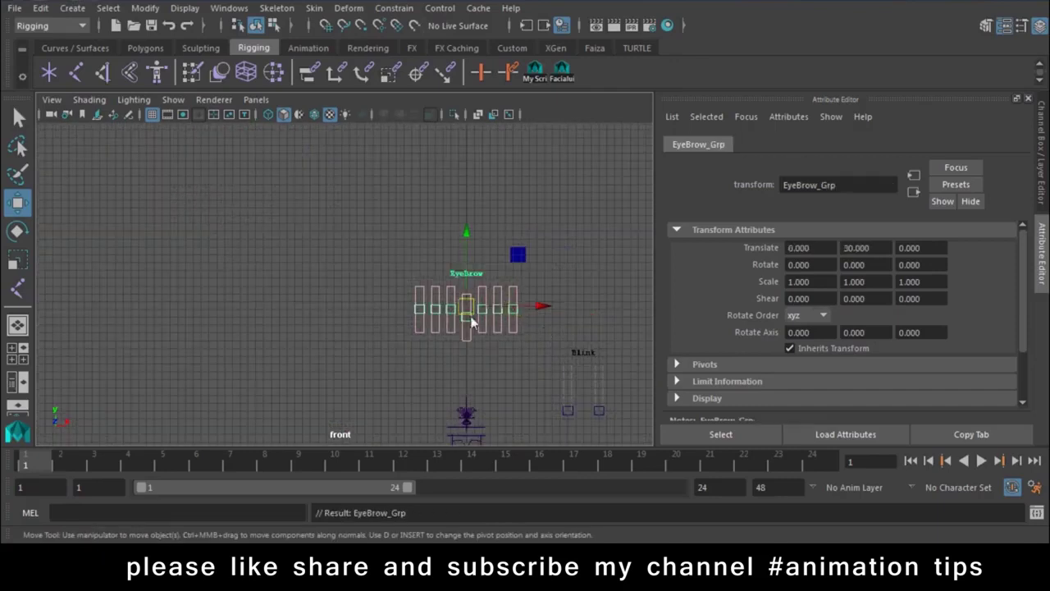
drag(468, 309, 232, 192)
Select the Blink group, then bring the Mouth and Jaw controls into view and select the Jaw box
mouse_move(621, 342)
mouse_down()
mouse_move(570, 420)
mouse_move(188, 267)
mouse_up()
key(Up)
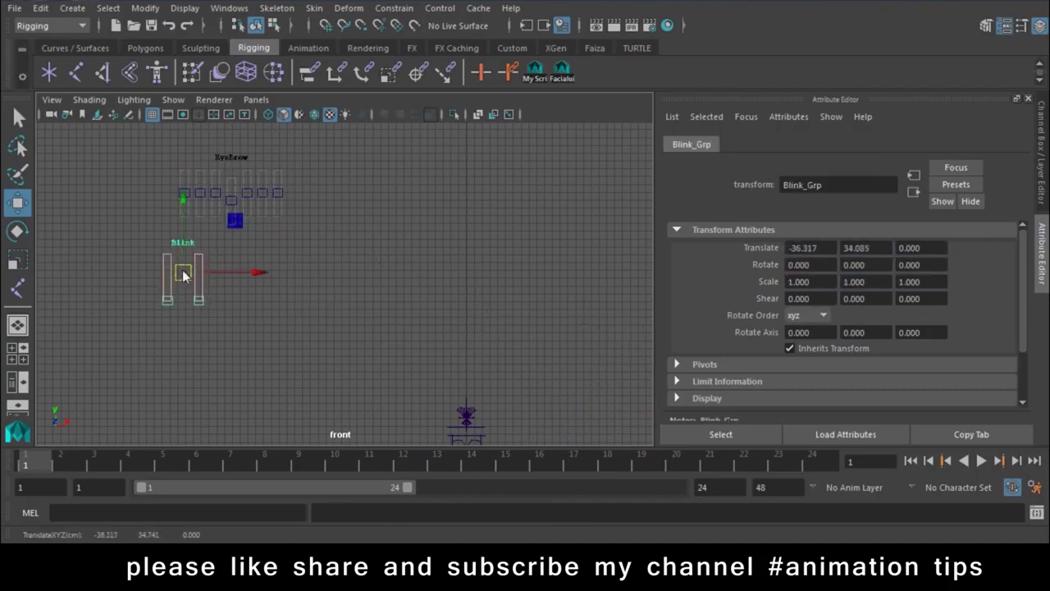
scroll(399, 336, down, 2)
scroll(429, 357, up, 4)
alt+middle_drag(487, 324, 472, 312)
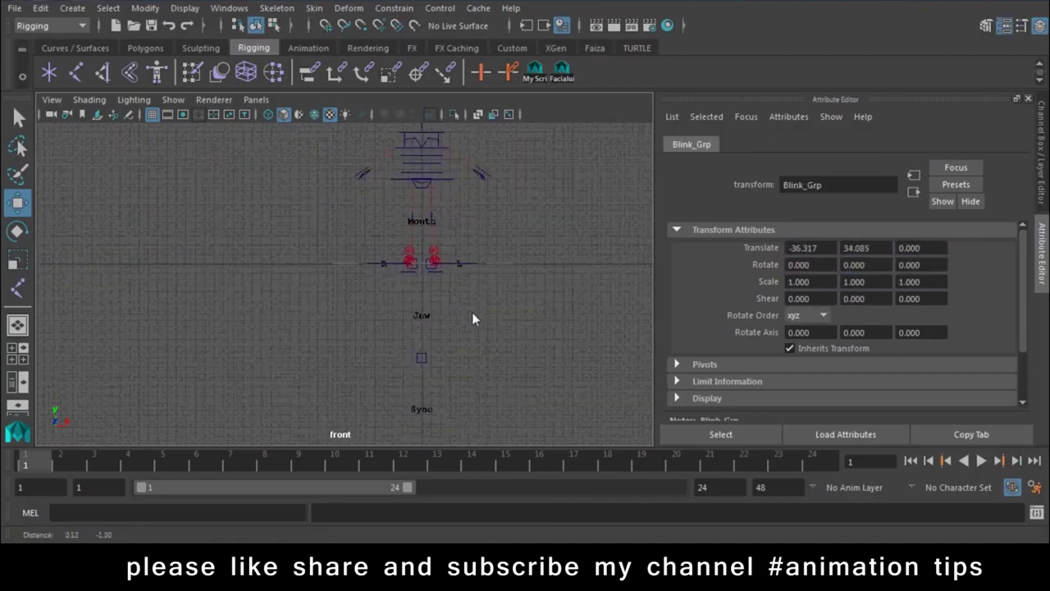
click(421, 358)
scroll(495, 342, down, 3)
Switch to the perspective camera and frame the view on EyeBrow_Grp
mouse_move(506, 335)
mouse_down()
mouse_move(517, 345)
mouse_move(465, 389)
mouse_move(526, 380)
mouse_up()
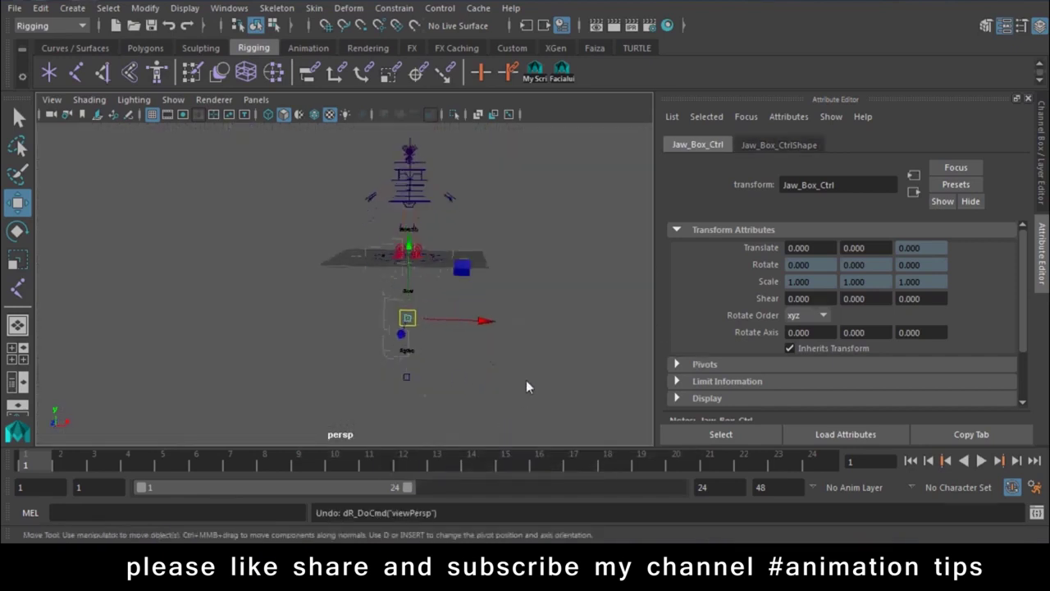
key(Up)
key(Up)
key(ctrl+z)
key(f)
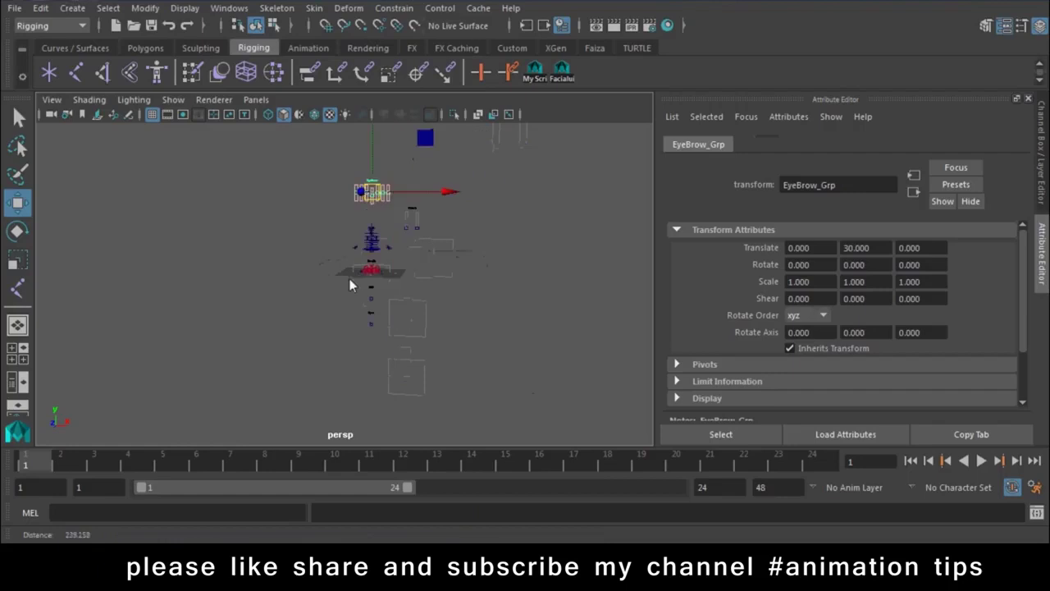
click(240, 9)
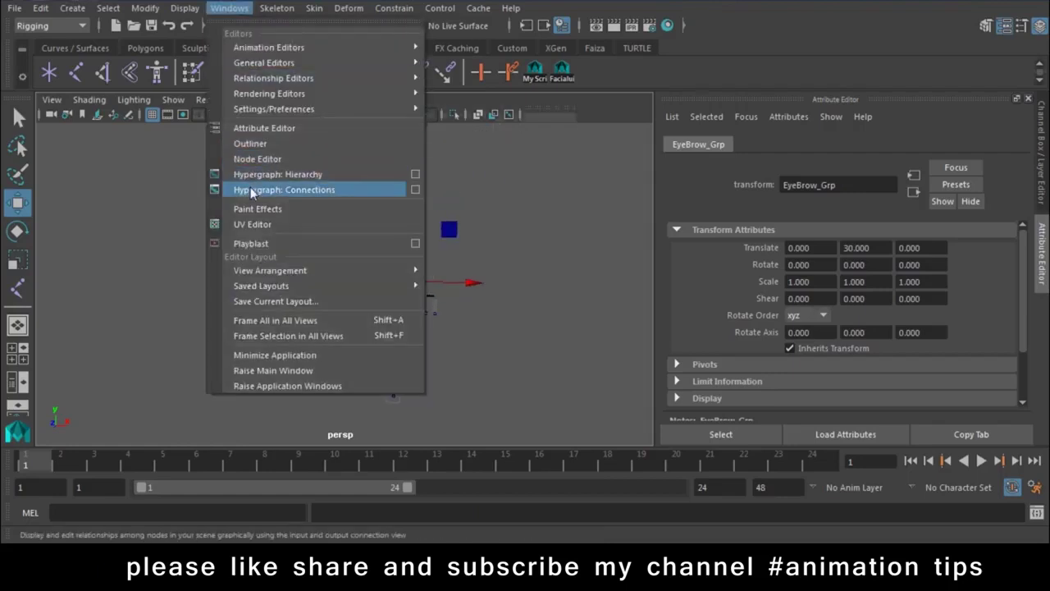
Select all five facial groups in the Outliner and move them up-left, clear of the body
click(277, 141)
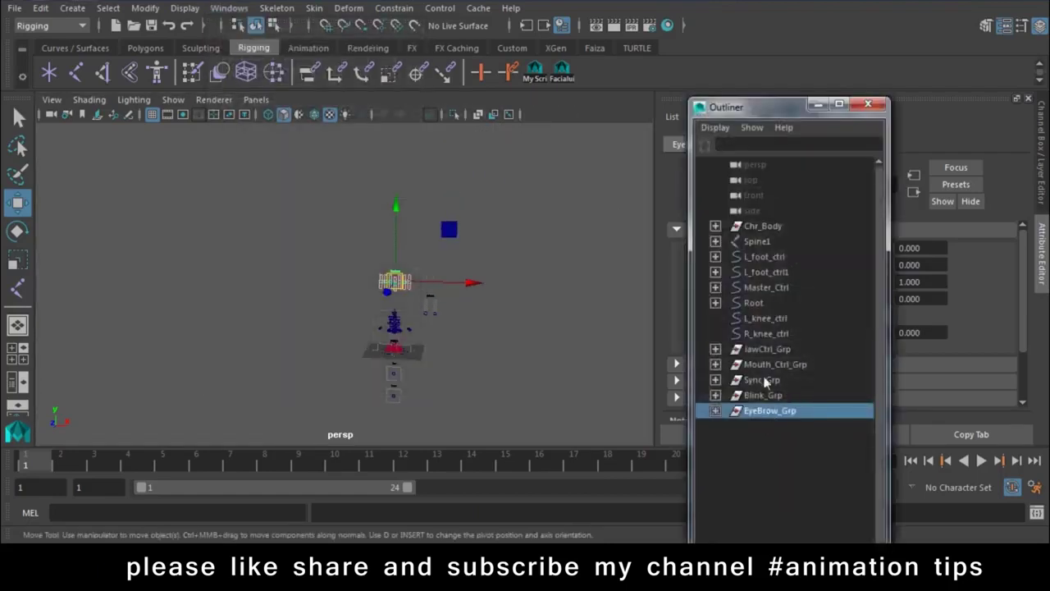
click(768, 349)
shift+click(770, 410)
key(space)
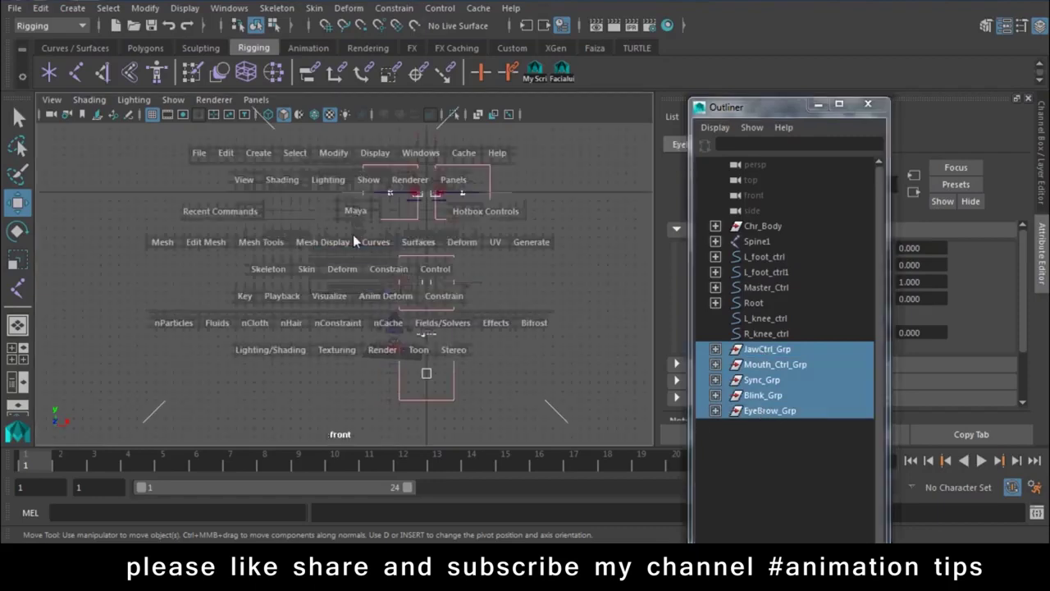
scroll(335, 271, down, 3)
scroll(435, 377, down, 3)
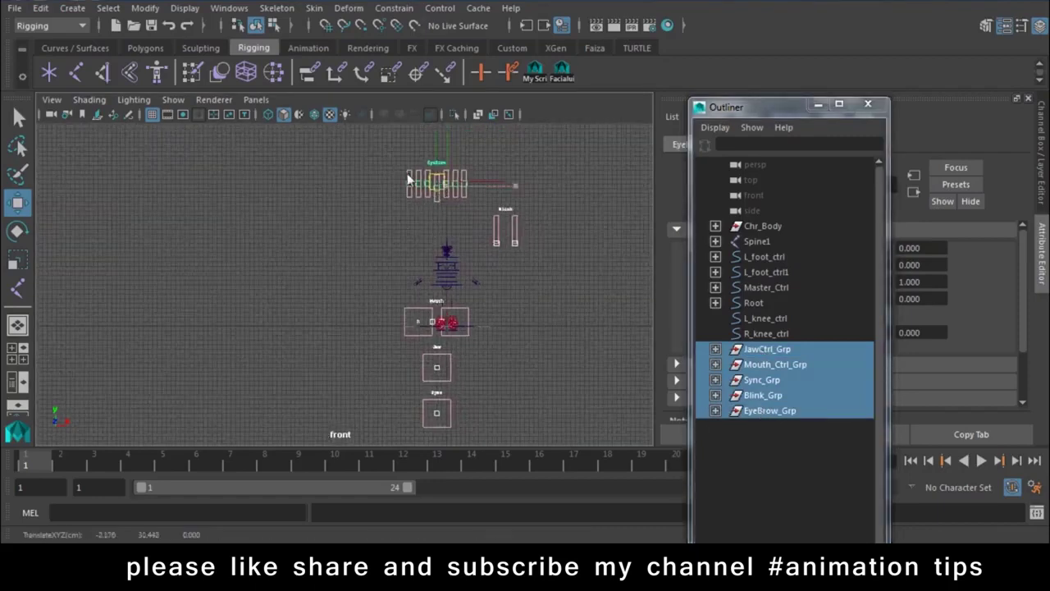
alt+middle_drag(410, 179, 437, 310)
drag(437, 310, 375, 210)
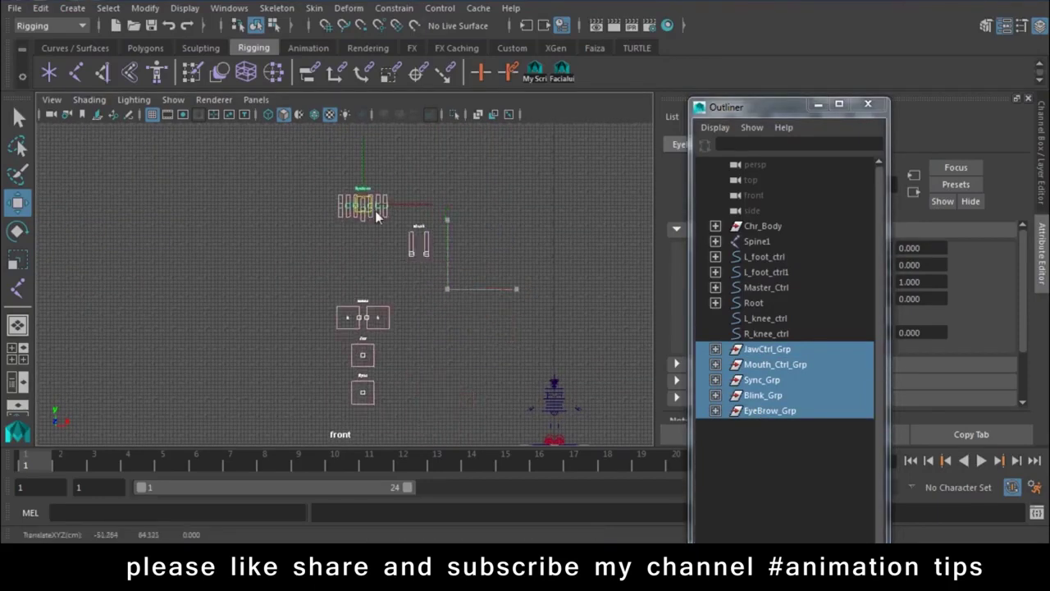
Move the Blink group left so it sits under the EyeBrow controls
scroll(397, 266, up, 1)
scroll(373, 262, up, 2)
scroll(495, 258, up, 2)
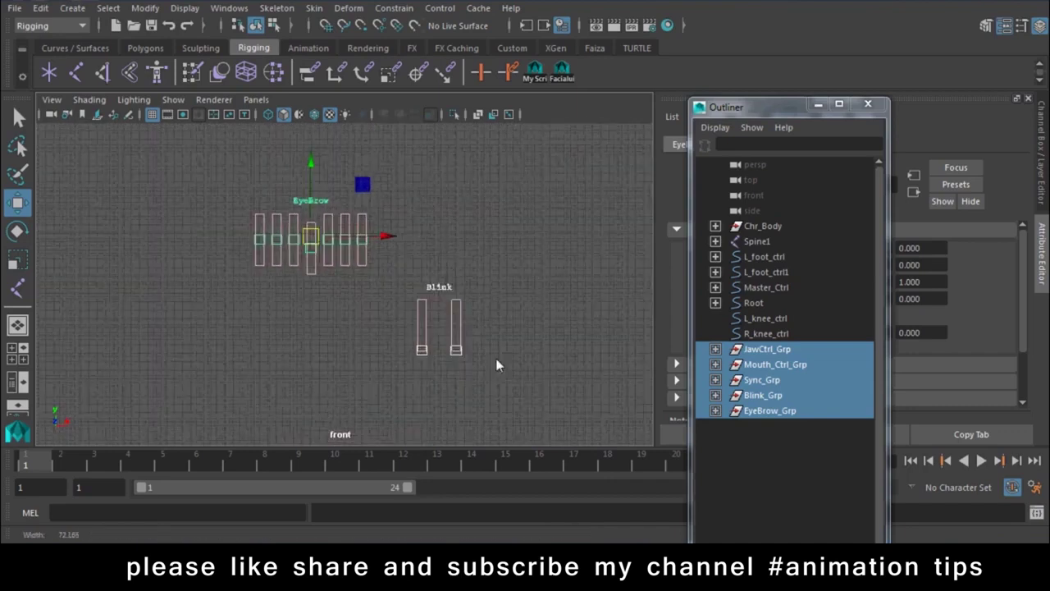
click(458, 352)
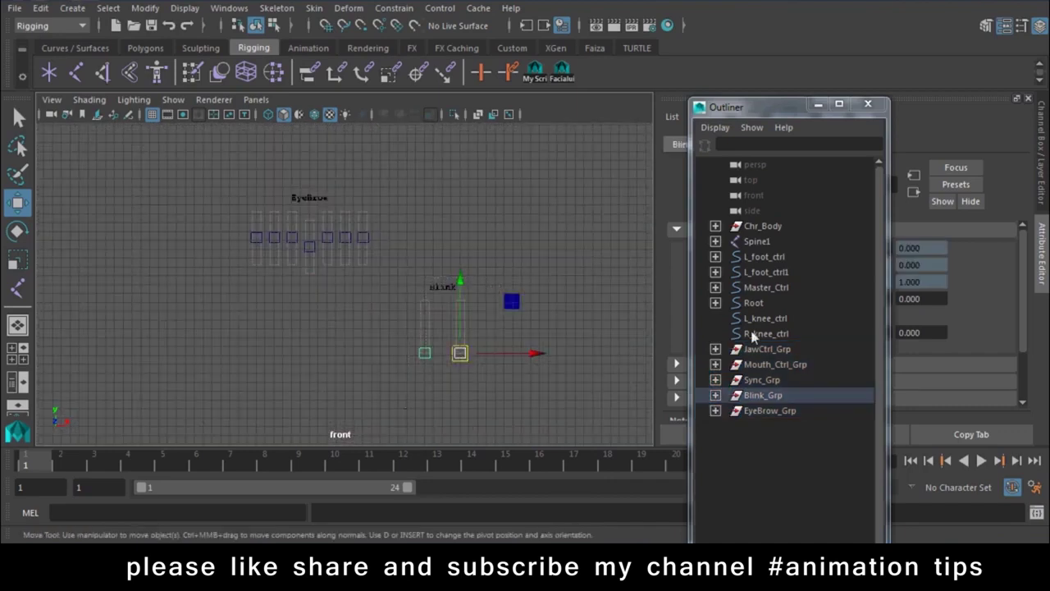
click(764, 364)
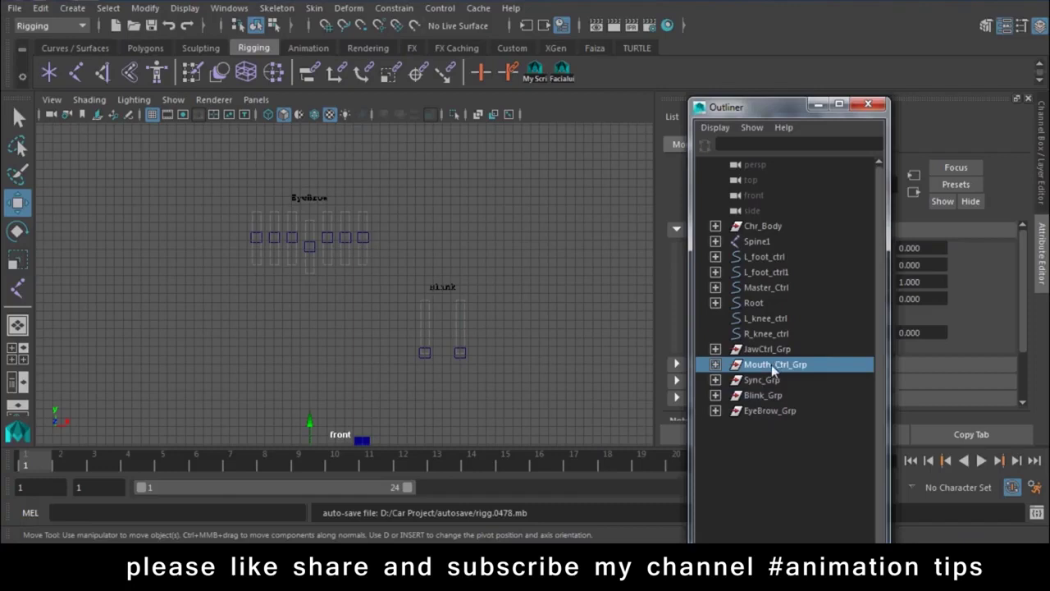
click(756, 412)
click(759, 396)
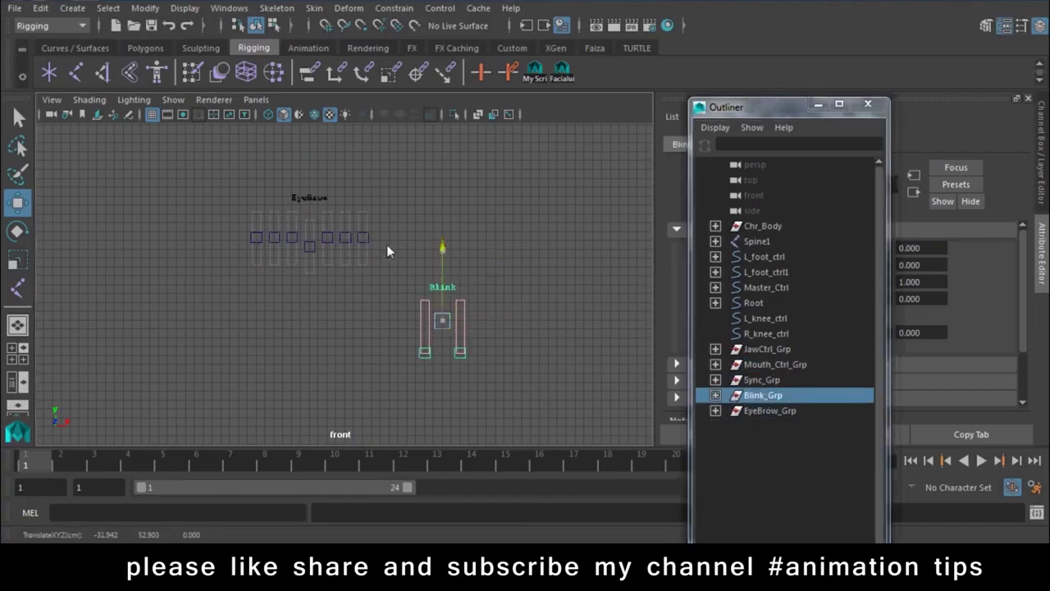
drag(517, 320, 385, 322)
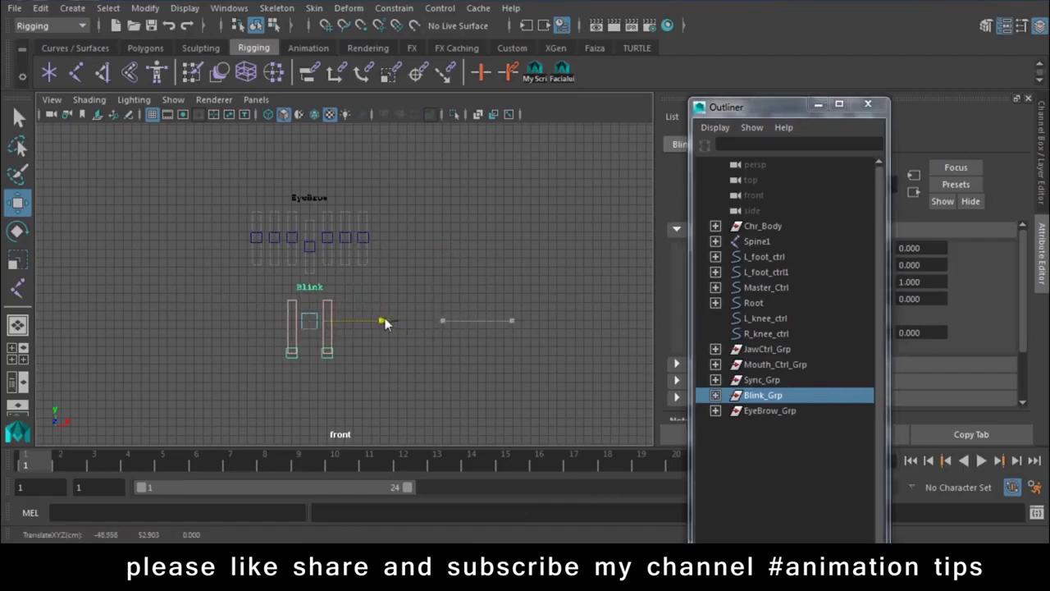
Move the Jaw control to the right of Mouth, level with the Mouth controls
alt+middle_drag(330, 365, 459, 279)
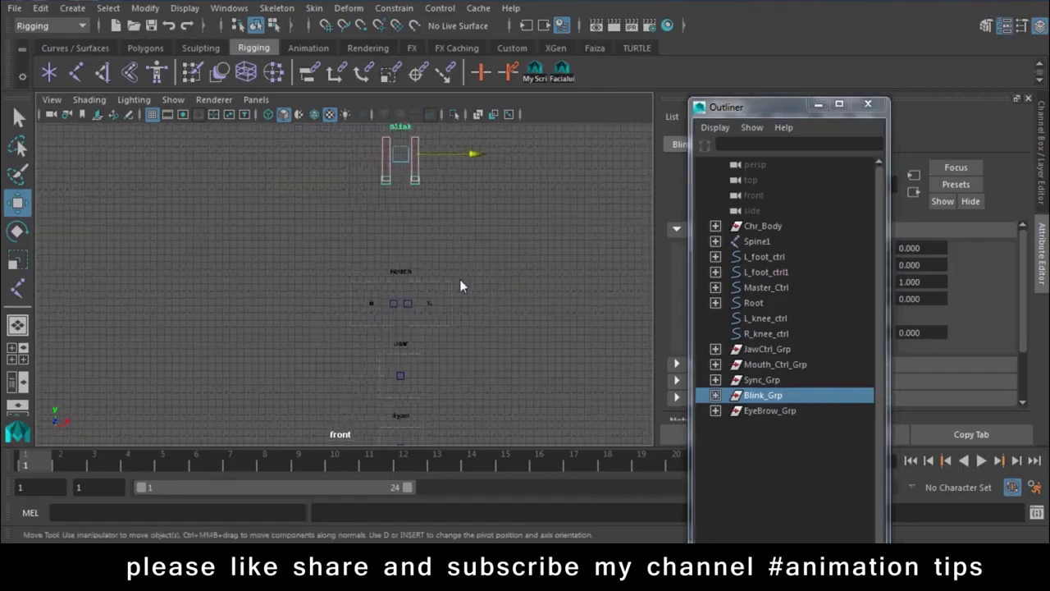
drag(459, 279, 351, 330)
click(771, 364)
alt+middle_drag(404, 266, 408, 345)
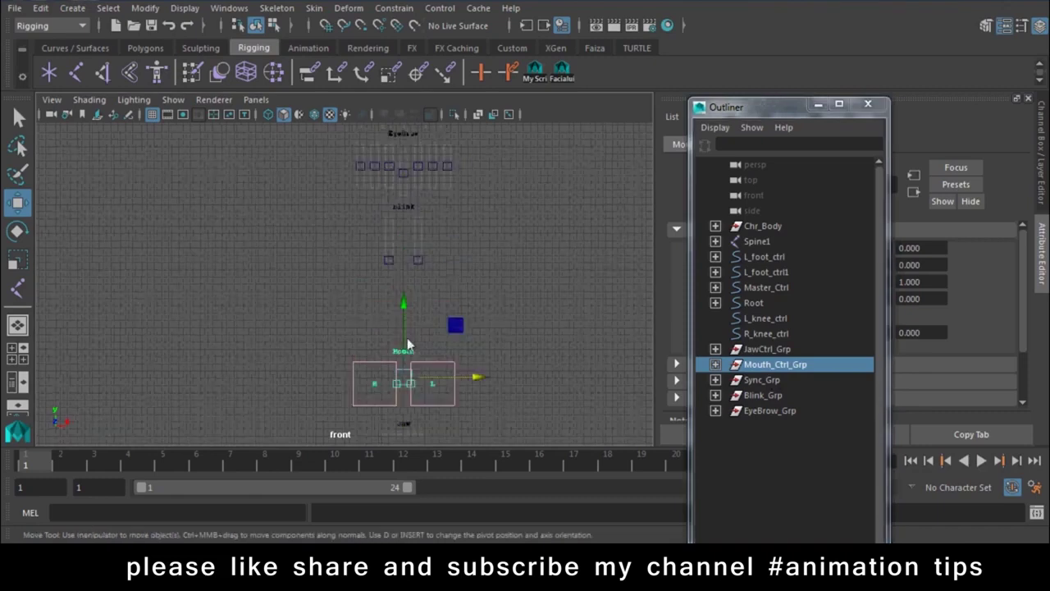
alt+middle_drag(408, 305, 414, 147)
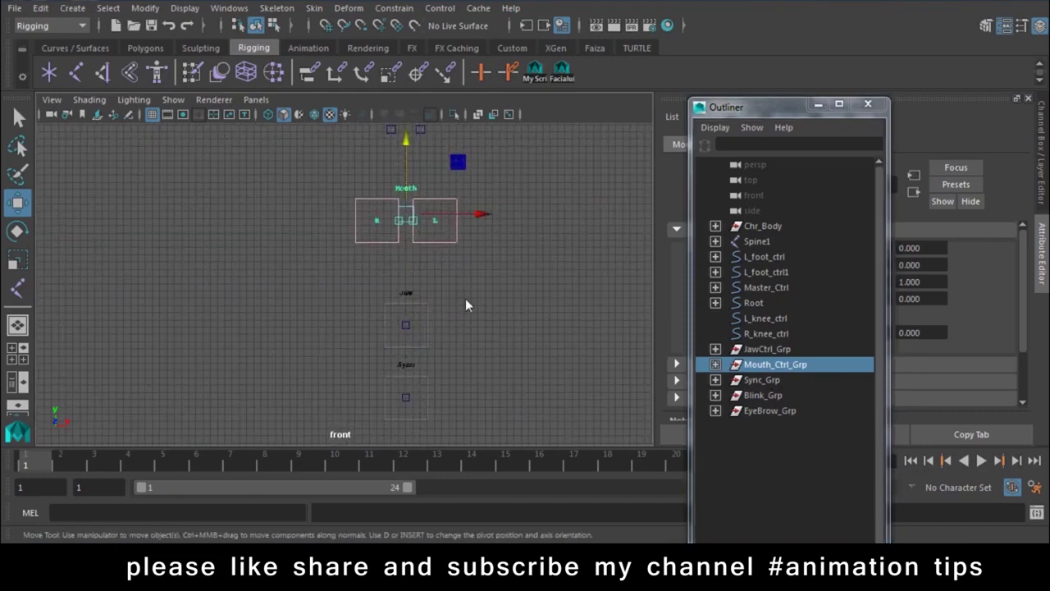
click(382, 348)
mouse_move(457, 332)
alt+middle_down()
mouse_move(430, 377)
mouse_move(390, 392)
alt+middle_up()
click(772, 351)
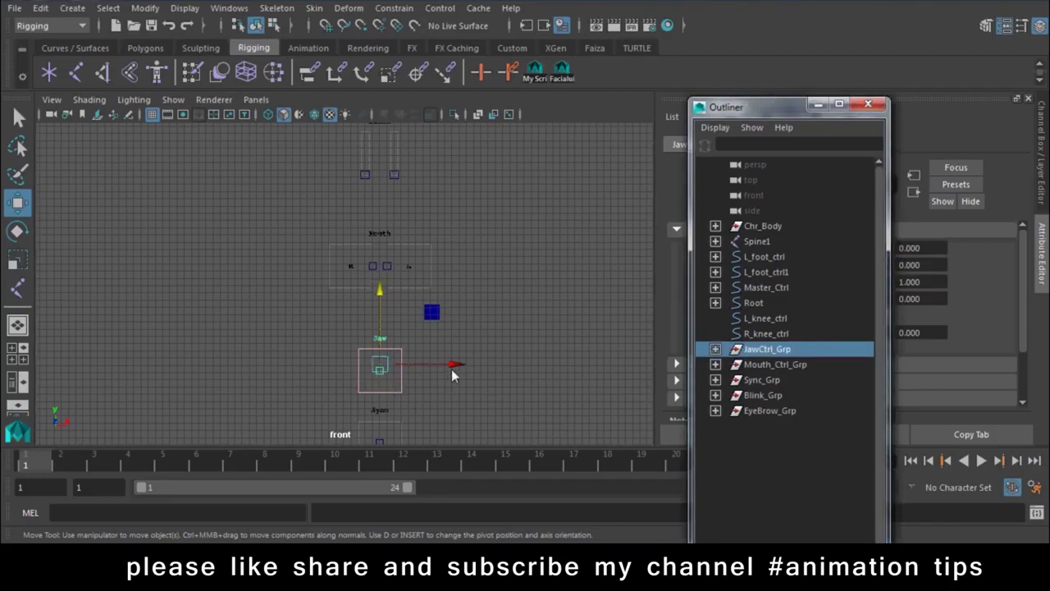
drag(453, 364, 552, 365)
drag(483, 291, 498, 188)
Move Sync left, level with the Mouth row, then clear the selection and hide the grid
click(762, 380)
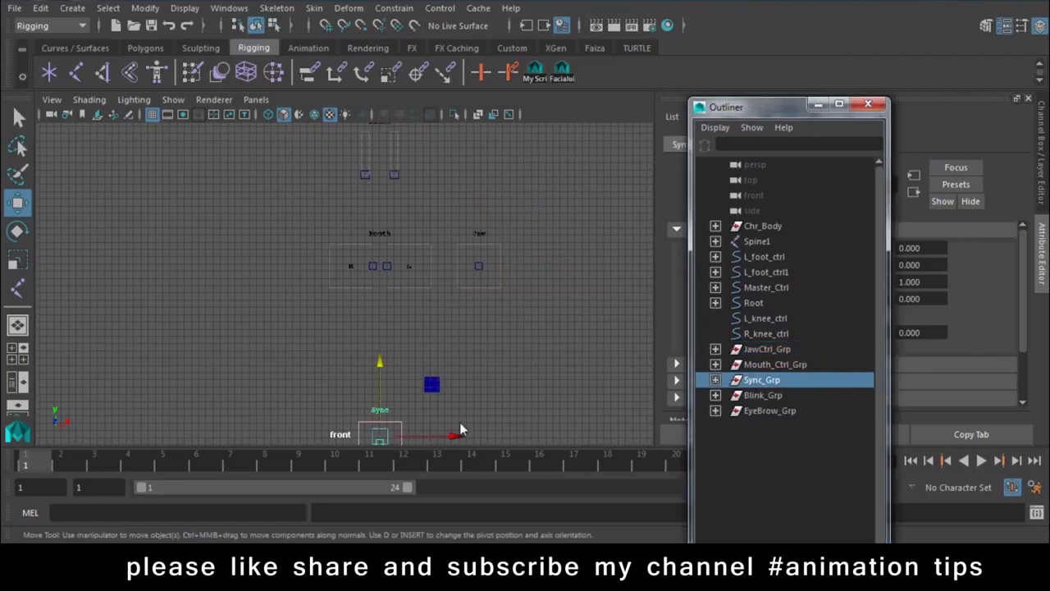
drag(379, 433, 256, 434)
drag(261, 366, 327, 182)
alt+middle_drag(480, 302, 550, 357)
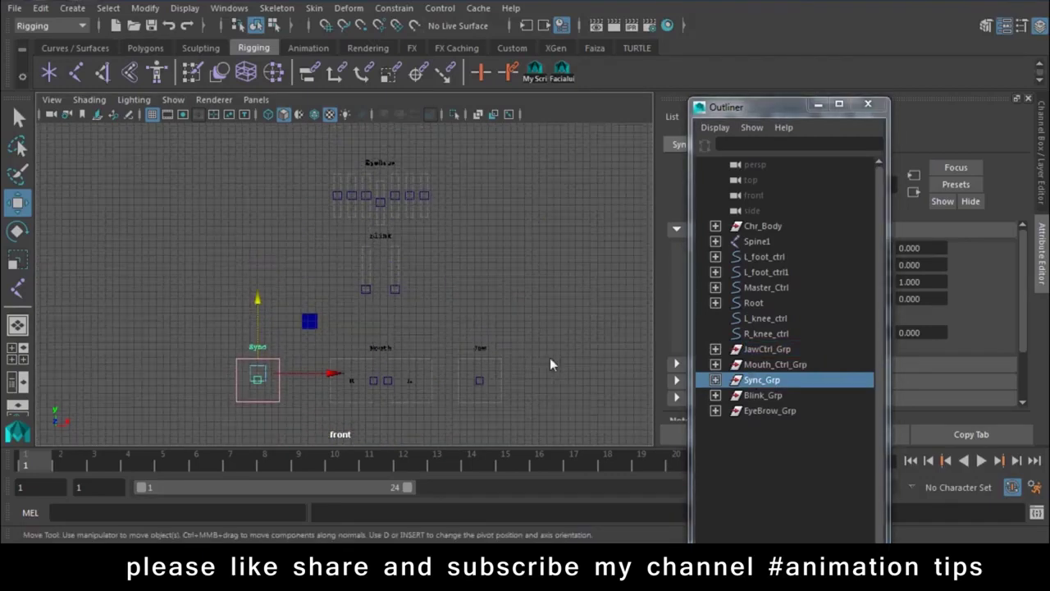
click(550, 358)
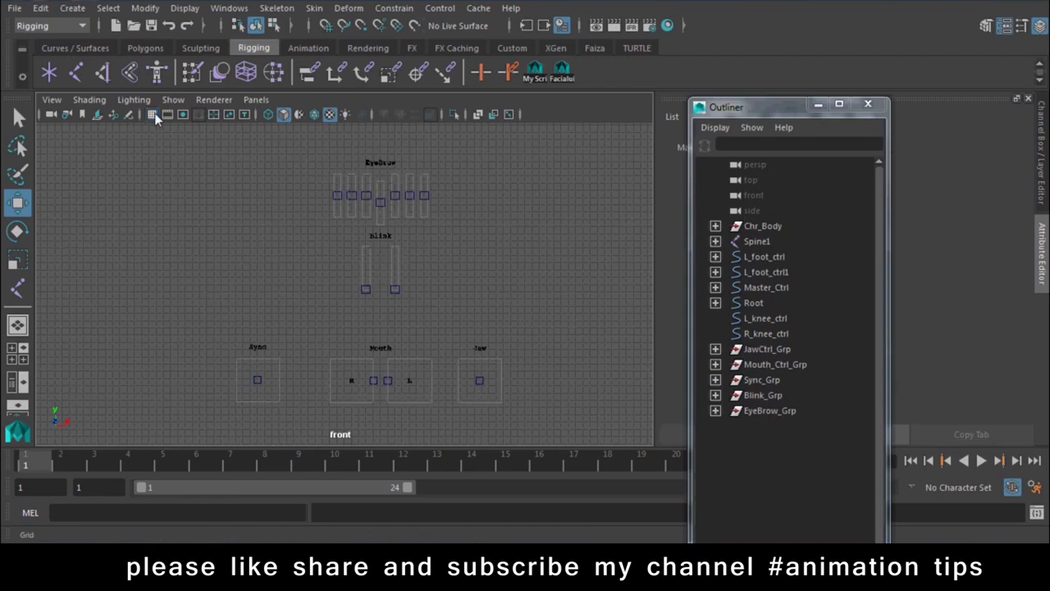
click(154, 114)
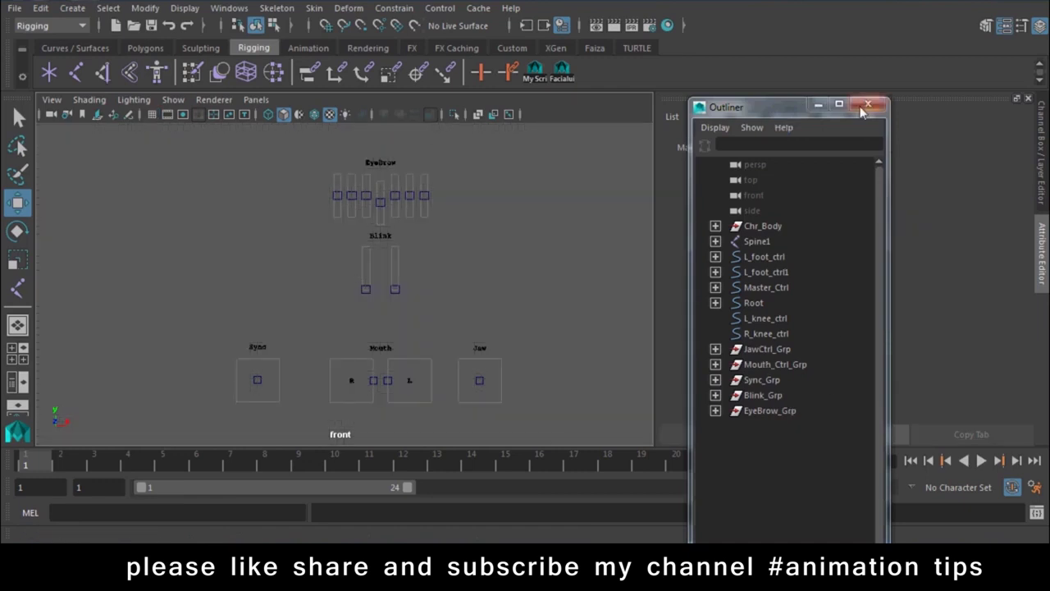
Close the Outliner, switch to the perspective camera, and zoom in on the facial controls
click(869, 103)
key(space)
drag(497, 274, 492, 232)
scroll(347, 351, up, 3)
scroll(296, 312, up, 2)
scroll(349, 343, up, 2)
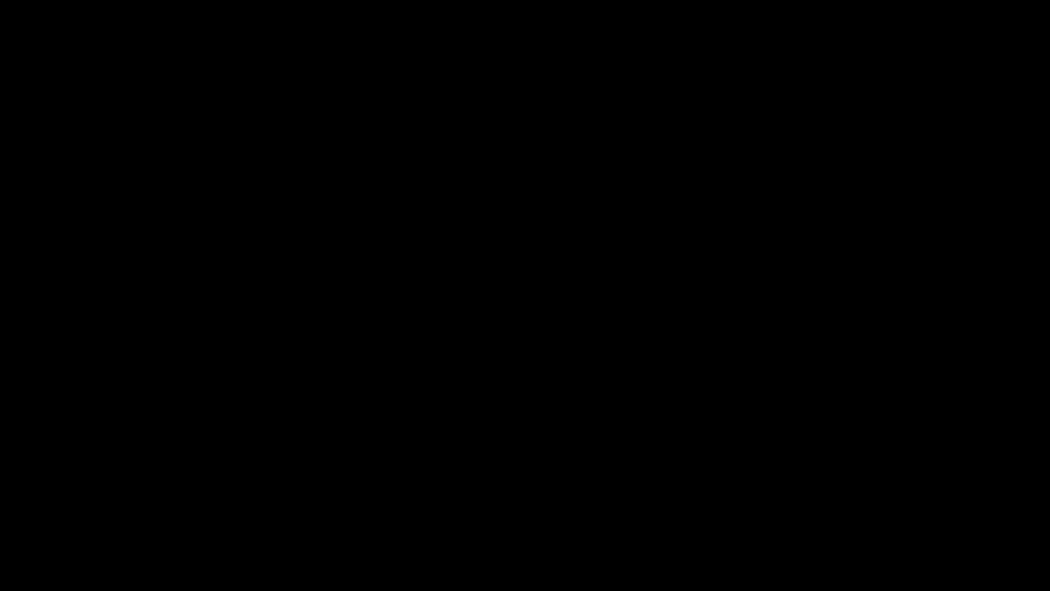